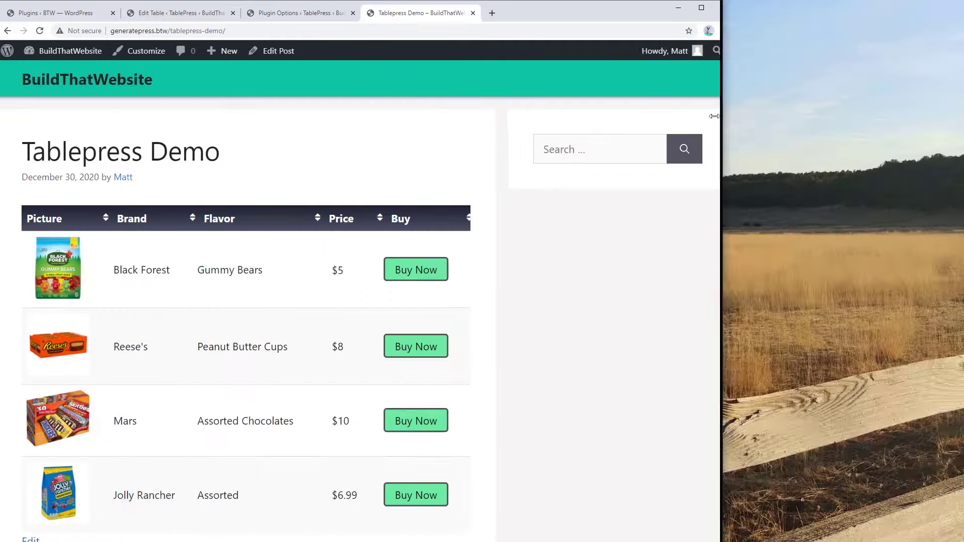
# Step: Narrow the browser window to check how the demo candy table adapts to a small screen width
pyautogui.moveTo(721, 129); pyautogui.dragTo(402, 140)
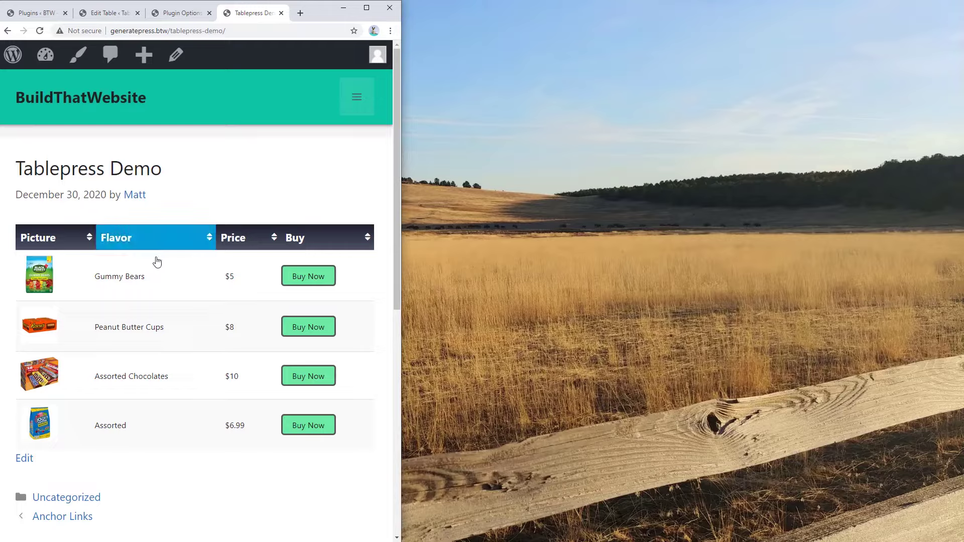
pyautogui.moveTo(401, 323); pyautogui.dragTo(440, 330)
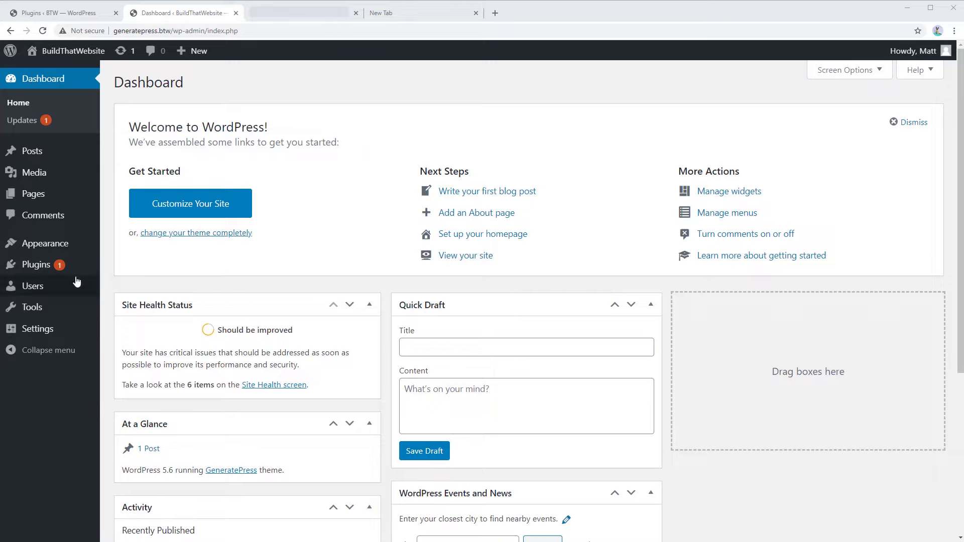
# Step: Search the plugin directory for tablepress, then install and activate the TablePress plugin
pyautogui.moveTo(44, 266)
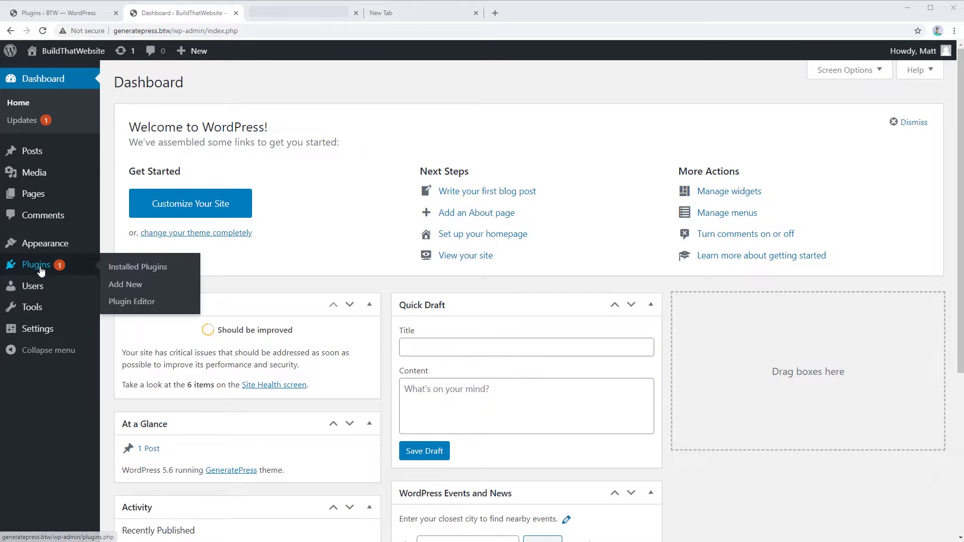
pyautogui.click(127, 293)
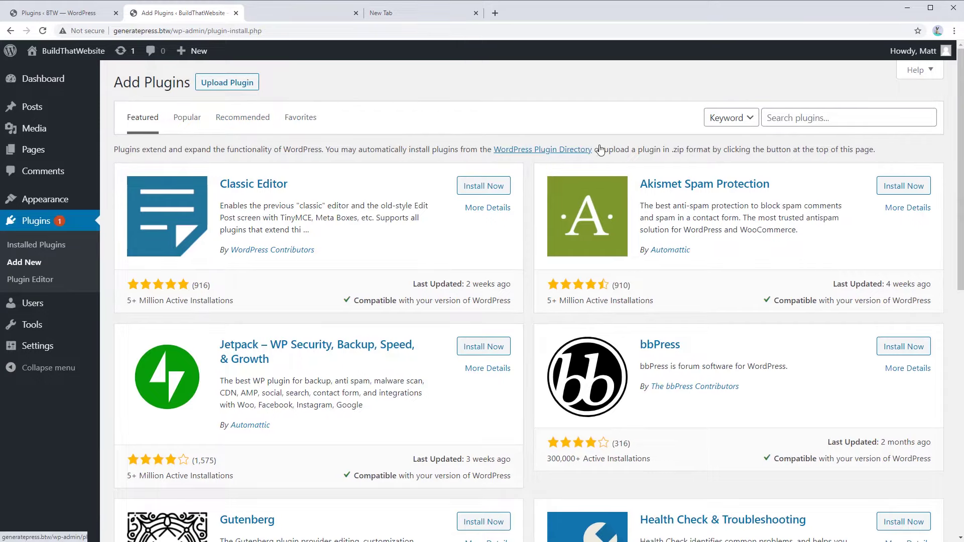
pyautogui.click(780, 125)
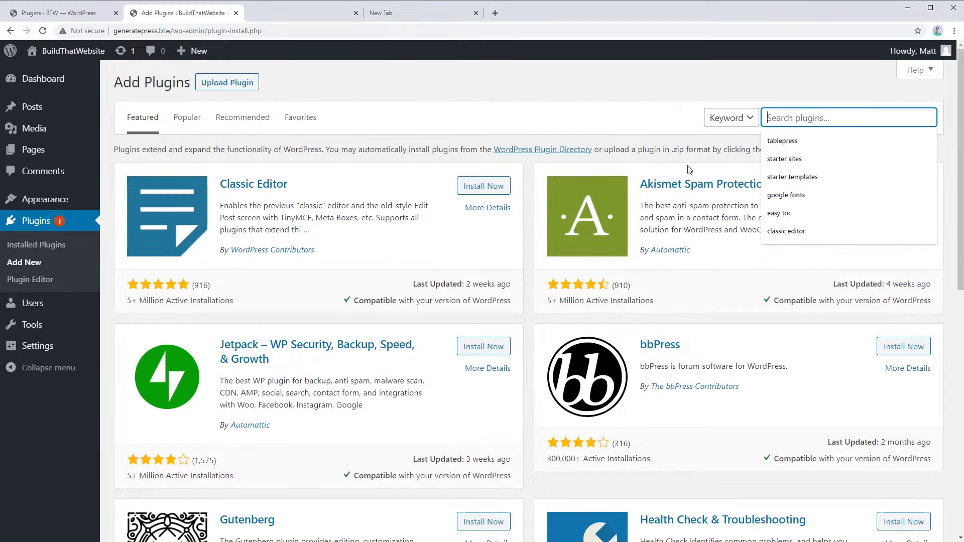
pyautogui.click(800, 140)
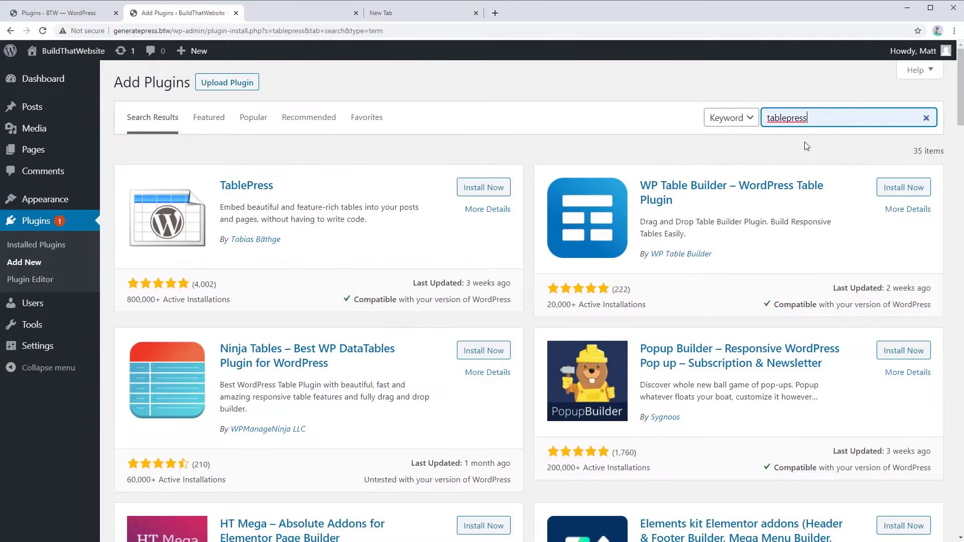
pyautogui.click(482, 189)
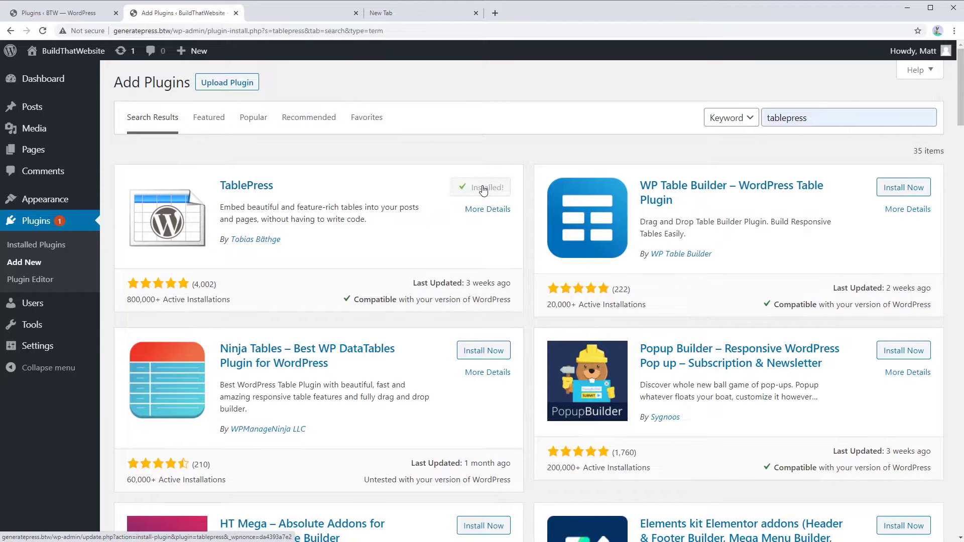
pyautogui.click(483, 188)
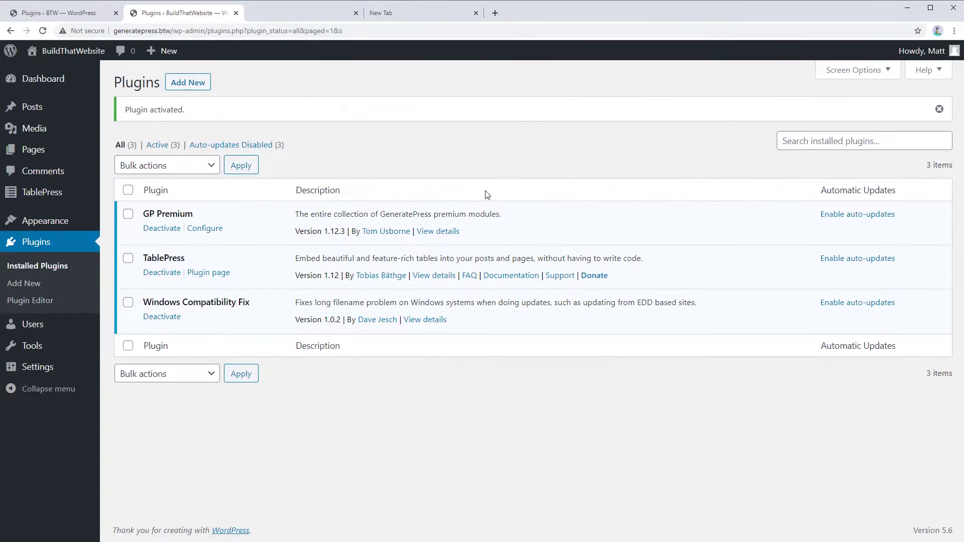
# Step: Add a new TablePress table named Candy Table with description "It's a table of candy (duh)", 5 rows and 4 columns
pyautogui.moveTo(83, 201)
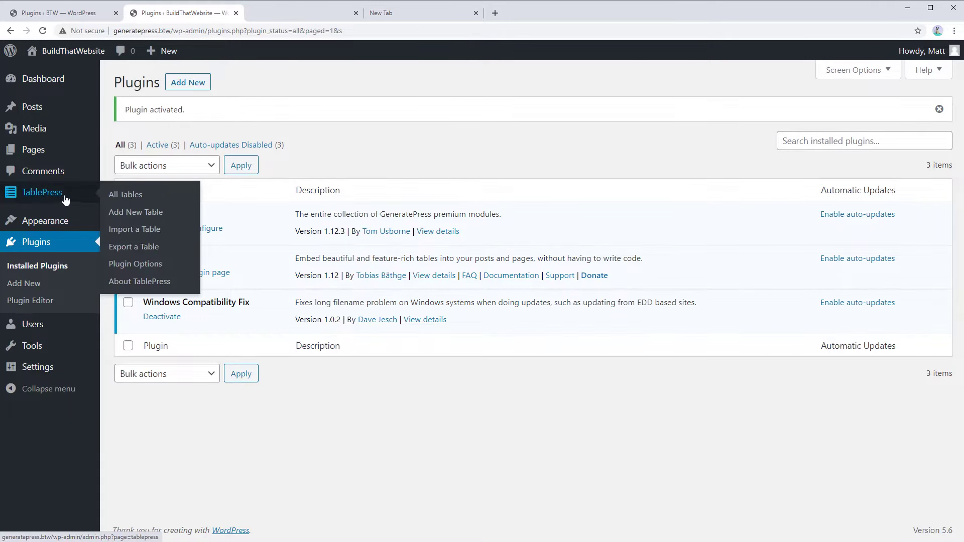
pyautogui.click(132, 213)
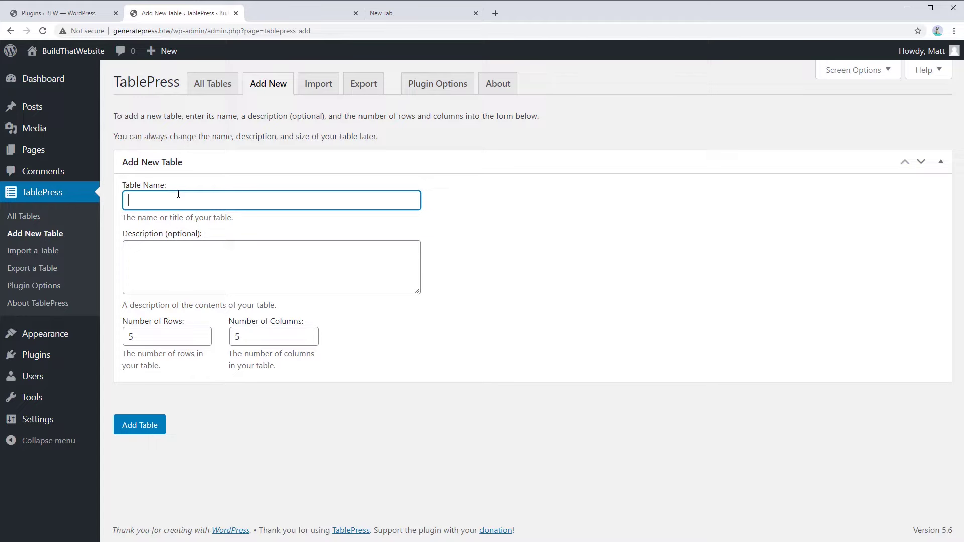
pyautogui.write('Candy Table')
pyautogui.click(188, 264)
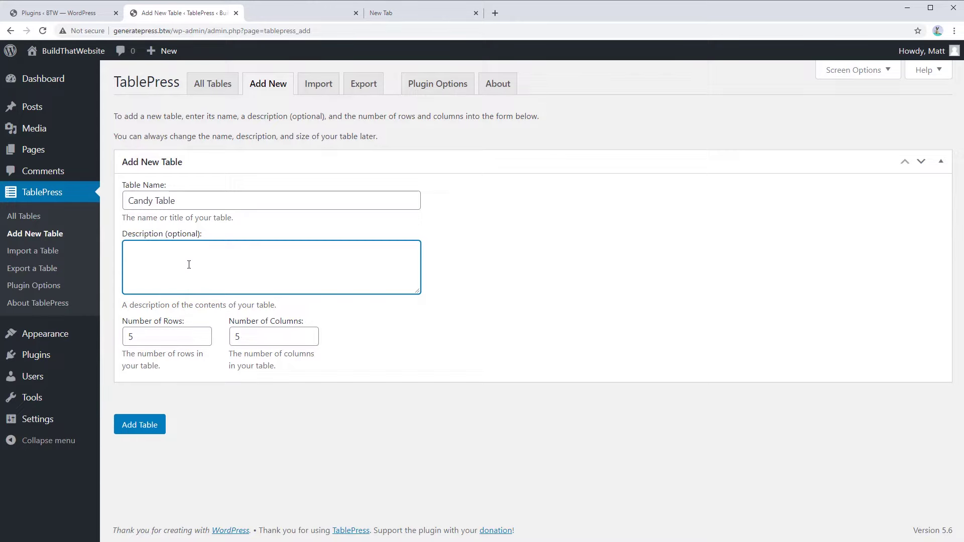
pyautogui.write("It's a table of candy (duh)")
pyautogui.doubleClick(264, 338)
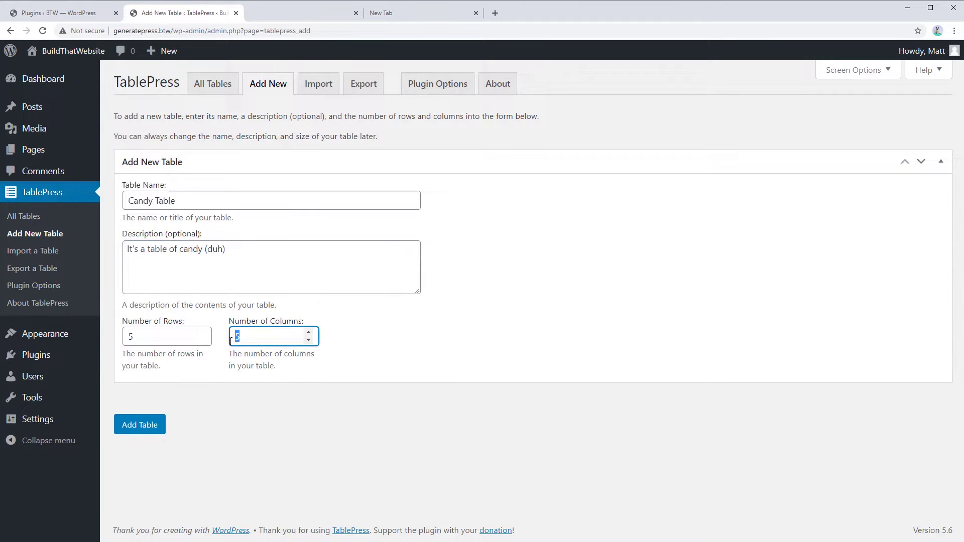
pyautogui.write('4')
pyautogui.doubleClick(144, 339)
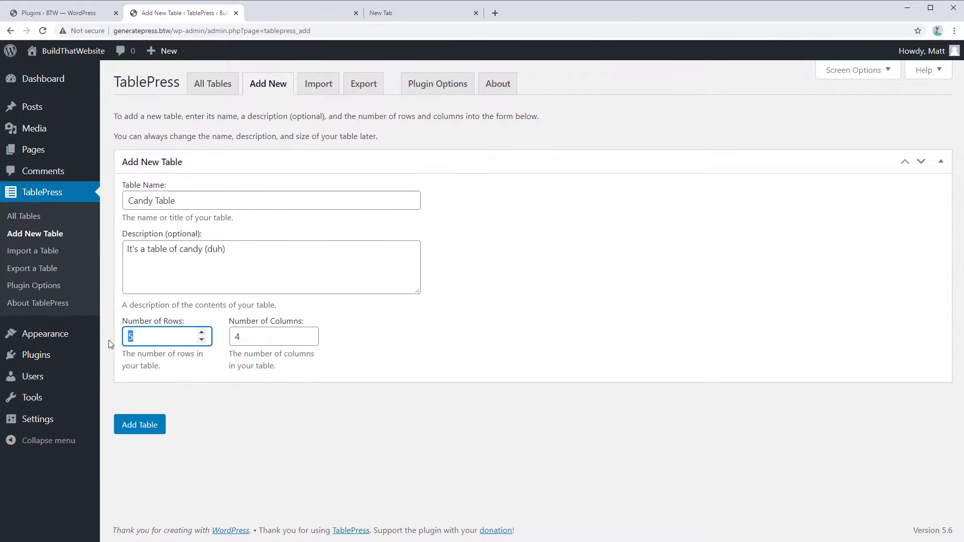
pyautogui.write('5')
pyautogui.click(139, 426)
# Step: Look over the new table's edit page, preview the empty table and close the preview
pyautogui.scroll(-4, 244, 285)
pyautogui.scroll(-1, 245, 285)
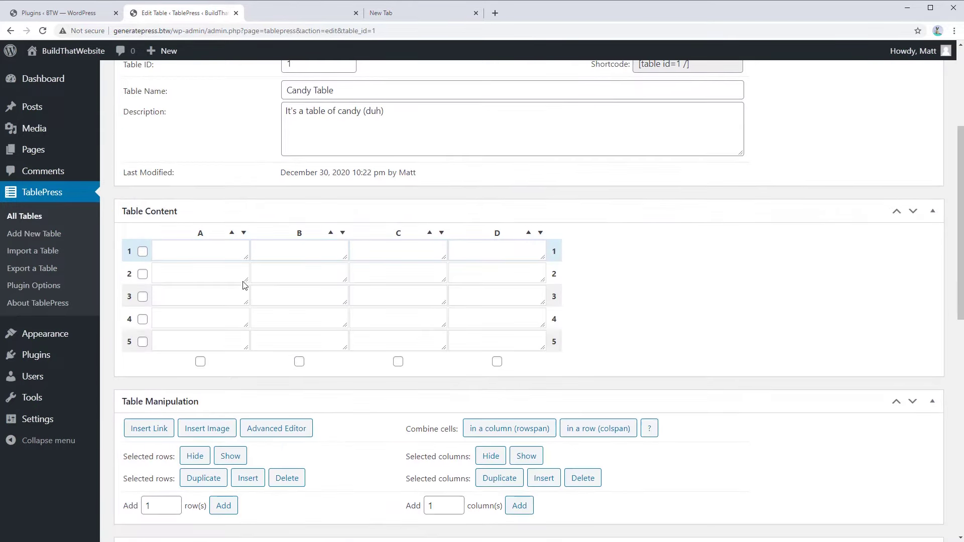
pyautogui.scroll(4, 230, 303)
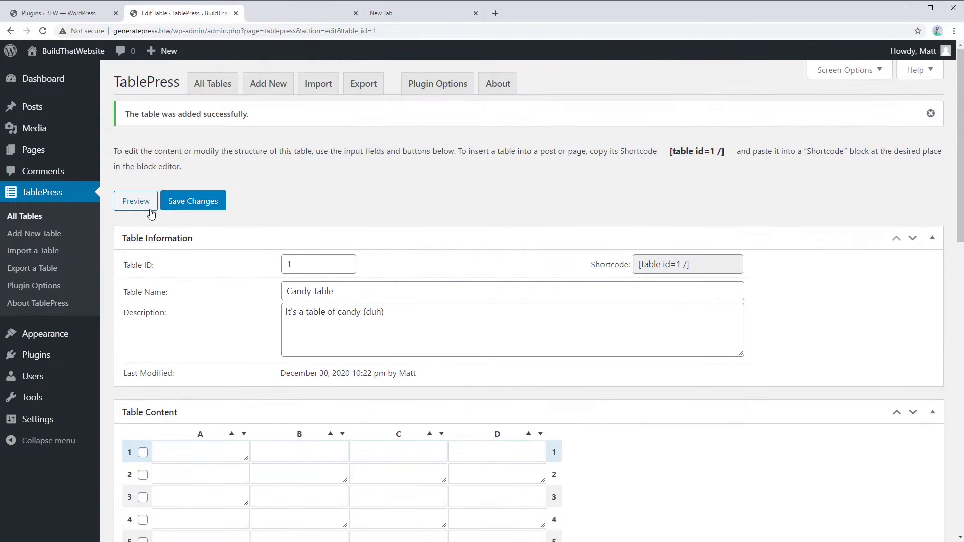
pyautogui.click(135, 201)
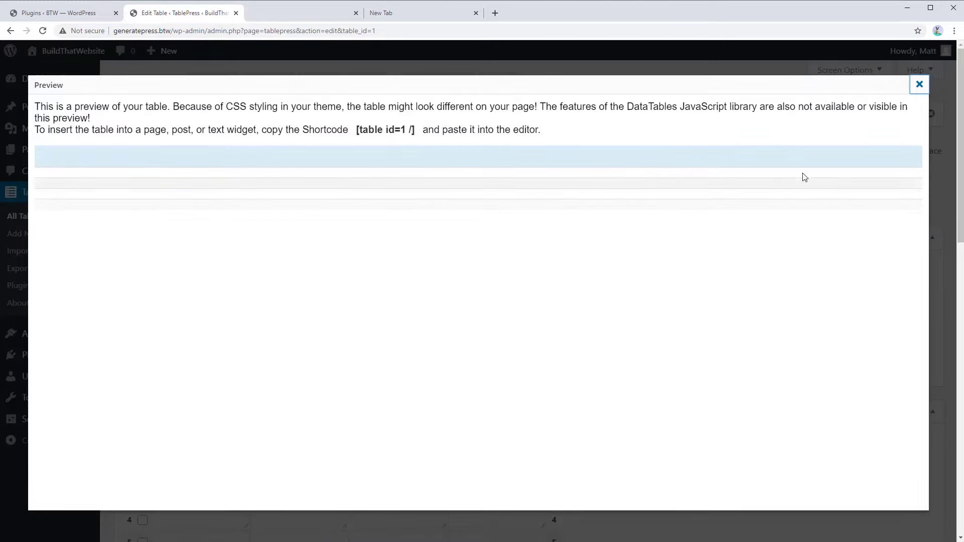
pyautogui.click(918, 85)
# Step: Fill the table's header row with Picture, Brand, Flavor and Buy in columns A to D
pyautogui.scroll(-4, 222, 282)
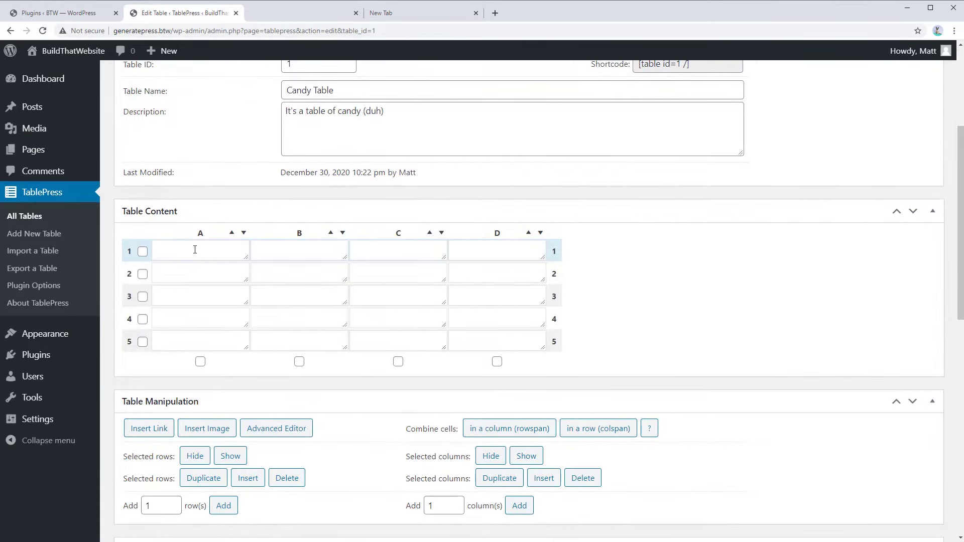
pyautogui.scroll(-5, 613, 267)
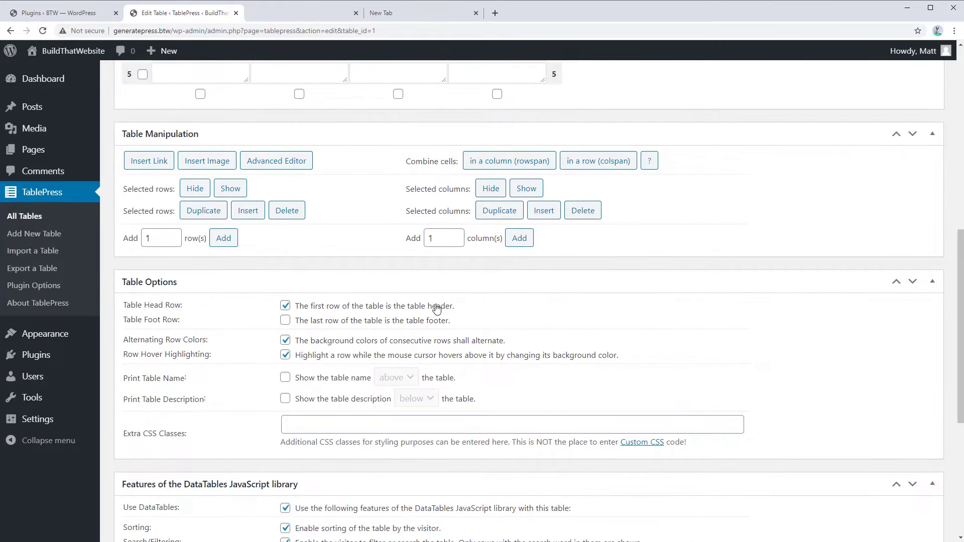
pyautogui.scroll(5, 598, 286)
pyautogui.scroll(1, 667, 279)
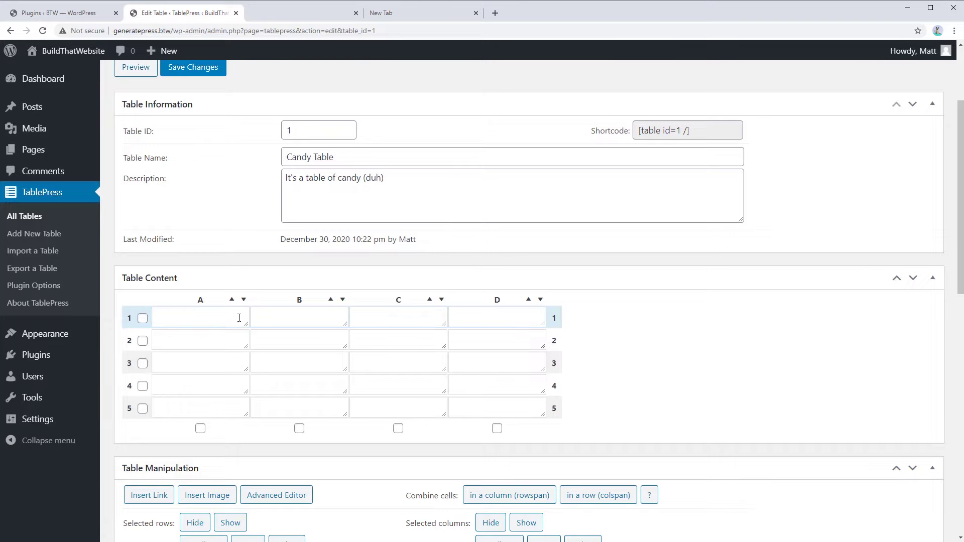
pyautogui.click(202, 320)
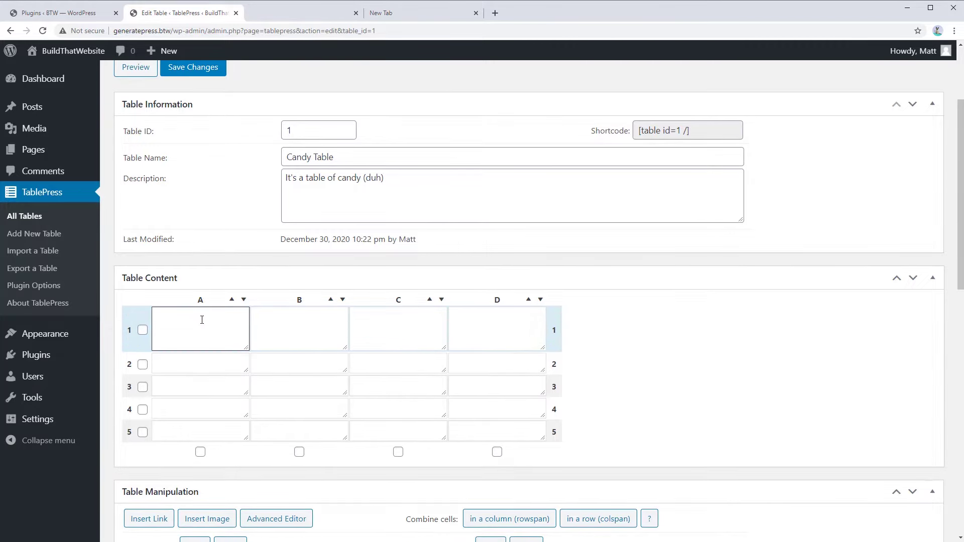
pyautogui.write('Picture')
pyautogui.press('Tab')
pyautogui.write('Brand')
pyautogui.press('Tab')
pyautogui.write('Flavor')
pyautogui.press('Tab')
pyautogui.write('Buy')
# Step: Save the table changes, preview the table with its header row and close the preview
pyautogui.scroll(-13, 279, 344)
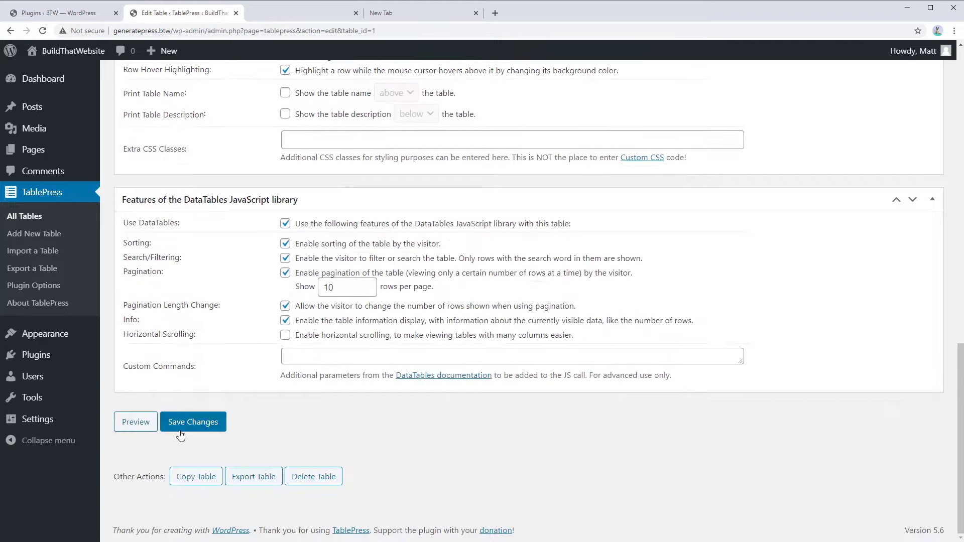
pyautogui.click(182, 423)
pyautogui.click(135, 423)
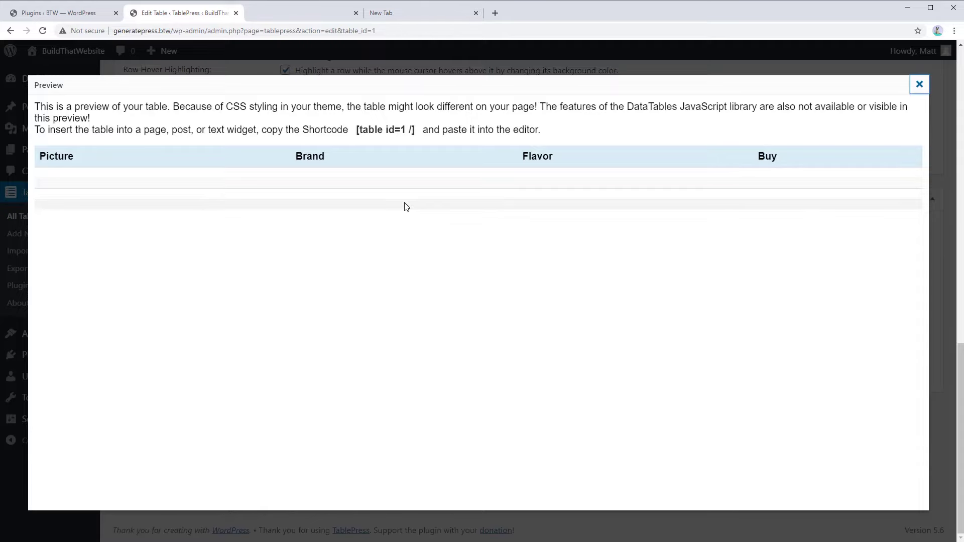
pyautogui.click(919, 85)
# Step: Enter the brands Black Forest, Reese's and Mars in rows 2 to 4 of the Brand column
pyautogui.scroll(10, 283, 337)
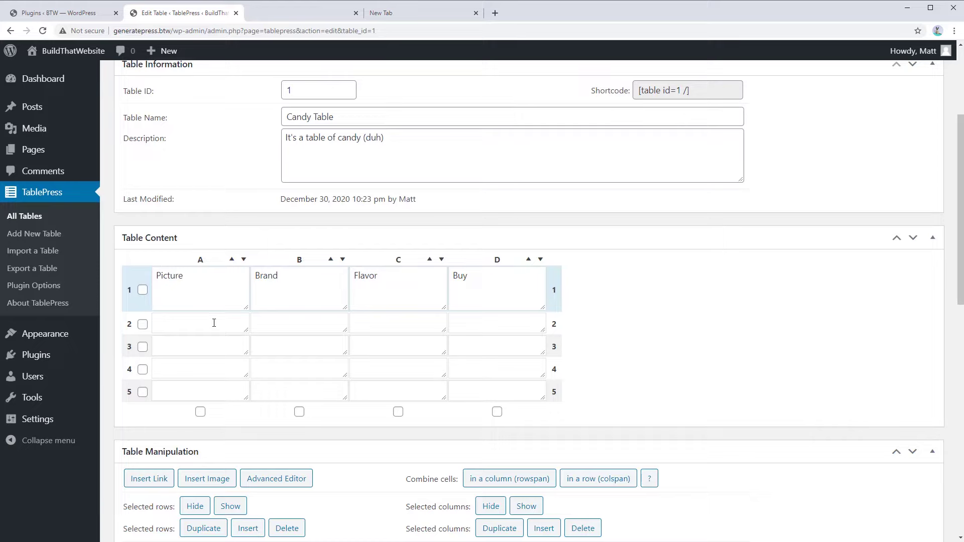
pyautogui.click(300, 324)
pyautogui.write('Black Forest')
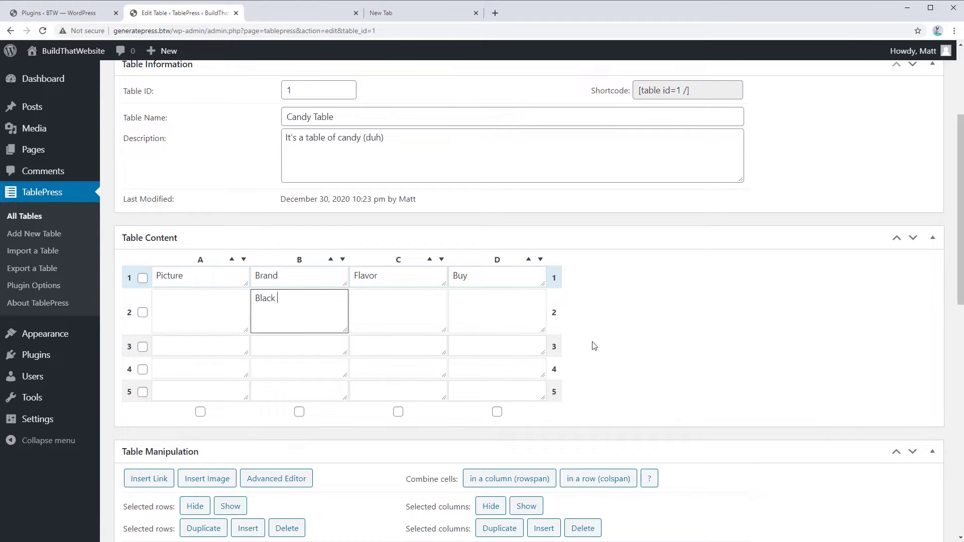
pyautogui.click(287, 346)
pyautogui.write("Reese's")
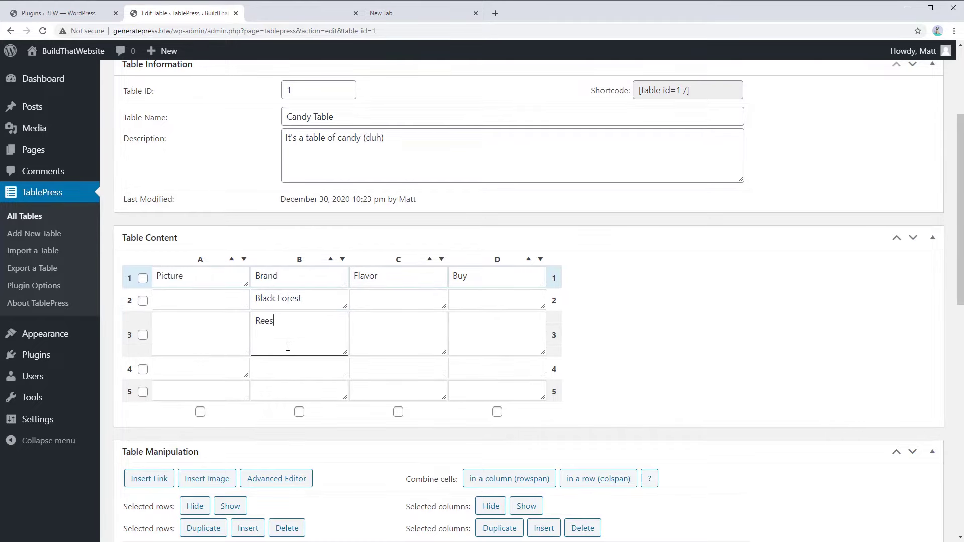
pyautogui.click(258, 374)
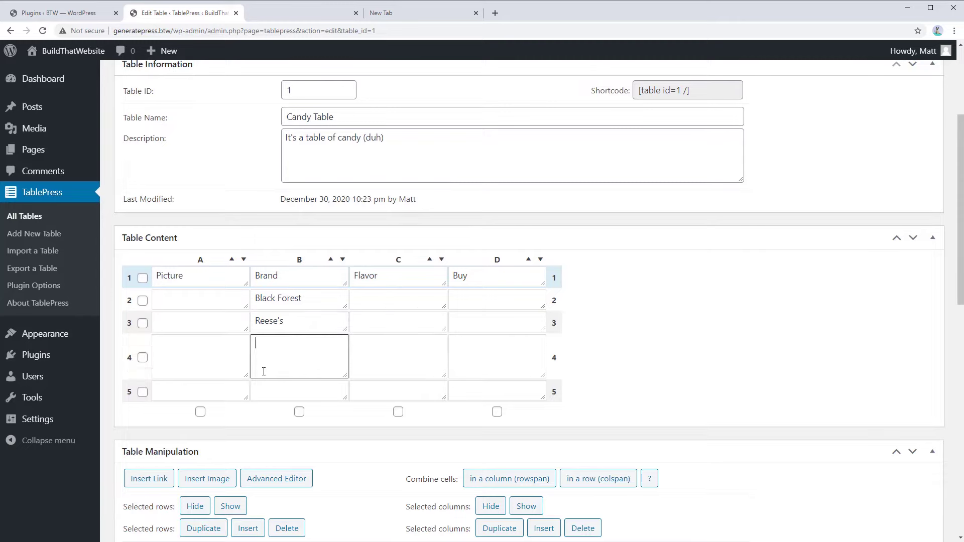
pyautogui.write('Mars')
pyautogui.click(267, 390)
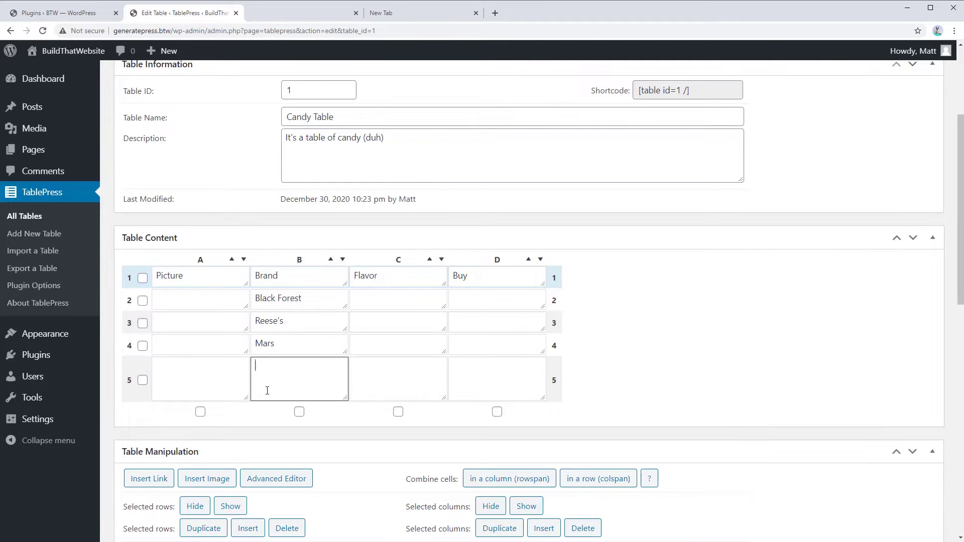
# Step: Enter the flavors Gummy Bears, Peanut Butter Cups and Assorted Chocolates in rows 2 to 4 of the Flavor column
pyautogui.click(400, 301)
pyautogui.write('Gummy Bears')
pyautogui.click(372, 331)
pyautogui.write('Peanut Butter Cups')
pyautogui.click(389, 349)
pyautogui.write('Assorted Chocolates')
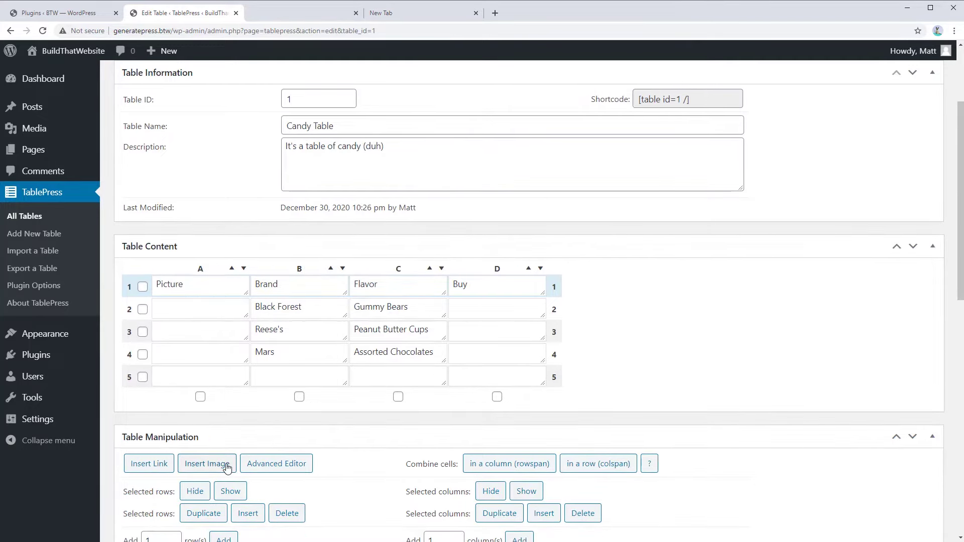
# Step: Insert the Black Forest gummy bears image from the media library into row 2 of the Picture column, with alt text "Gummy Bears"
pyautogui.click(226, 467)
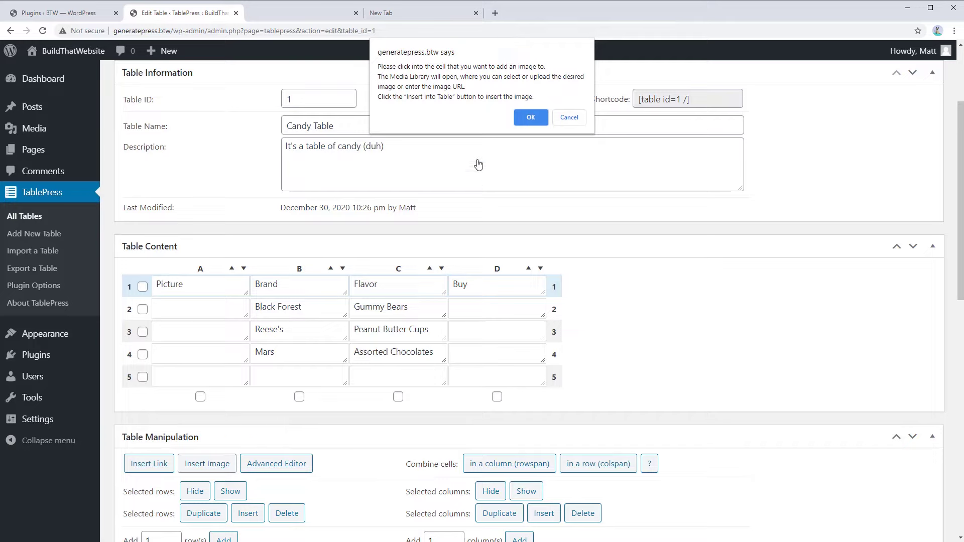
pyautogui.click(529, 117)
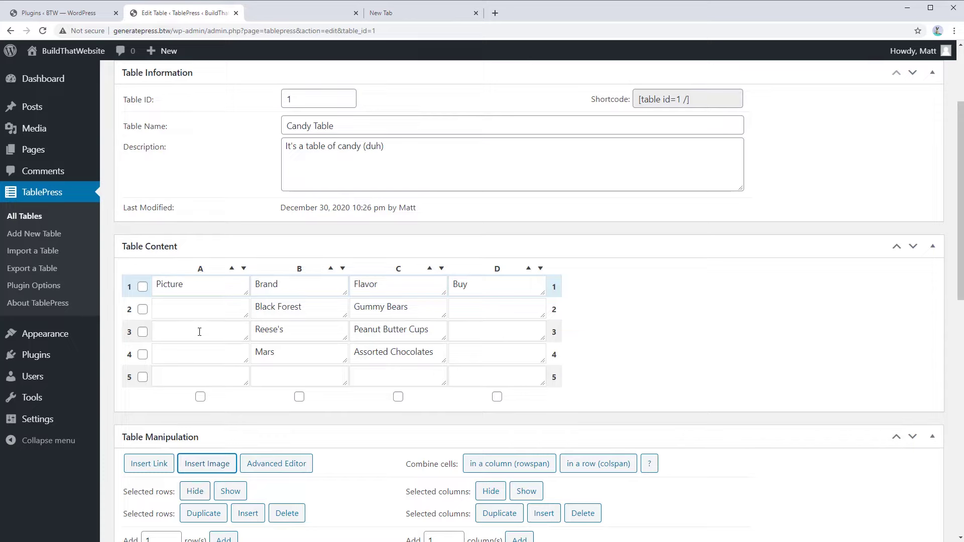
pyautogui.click(205, 308)
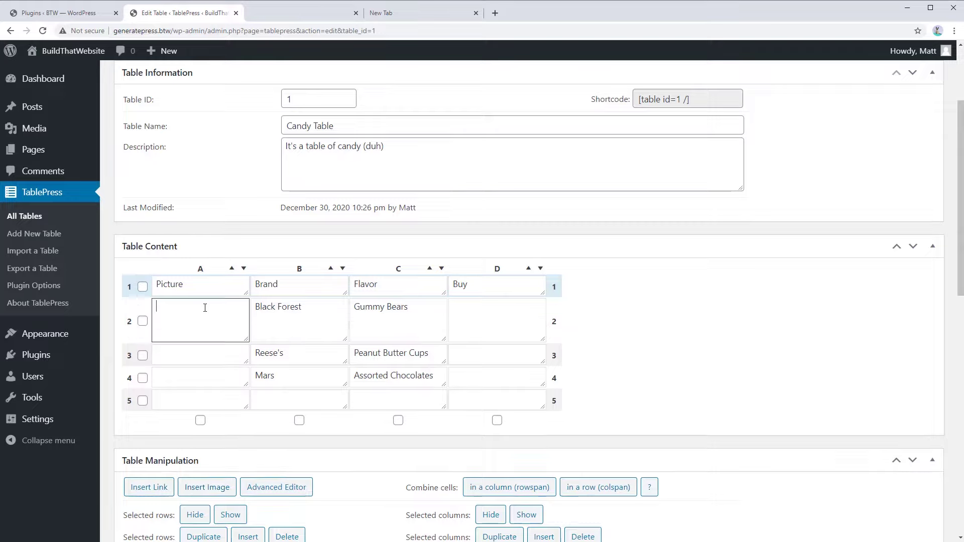
pyautogui.click(174, 102)
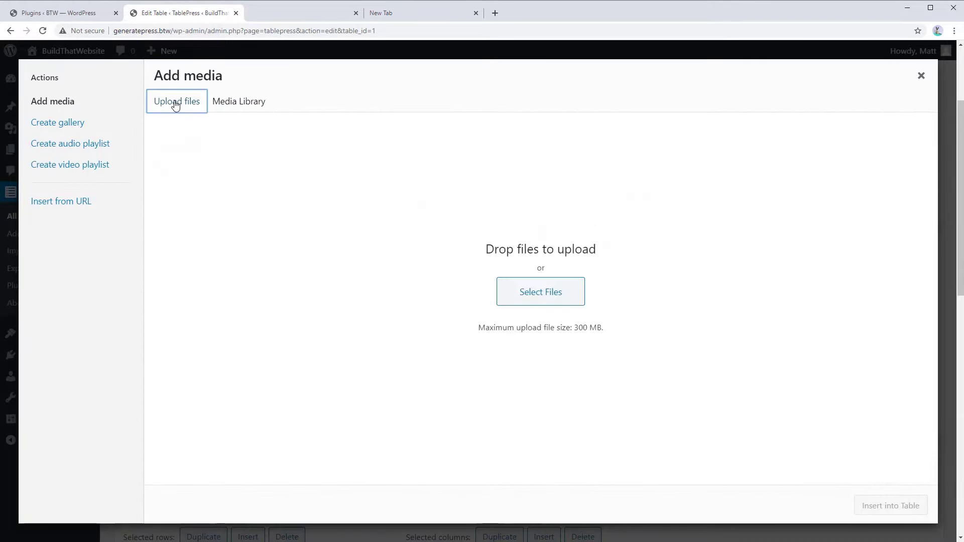
pyautogui.click(241, 104)
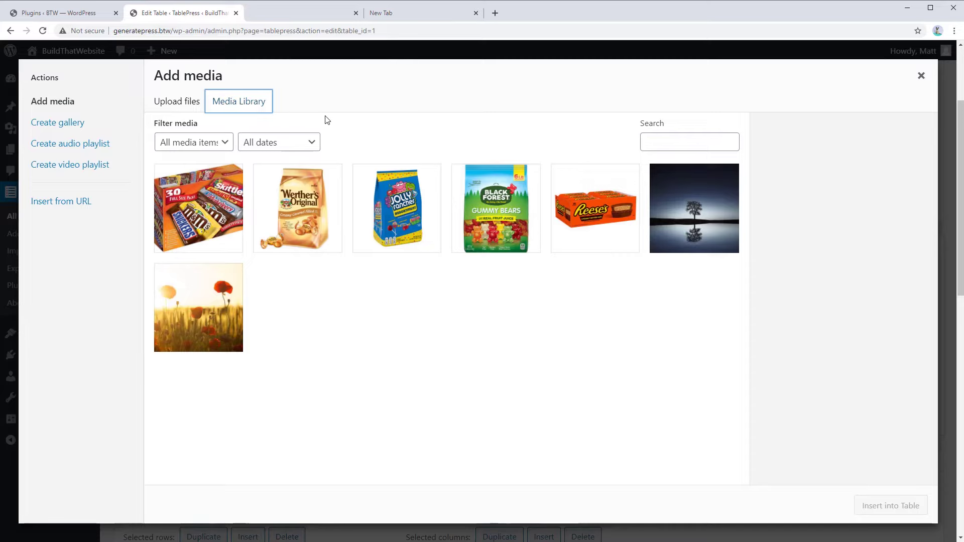
pyautogui.click(487, 213)
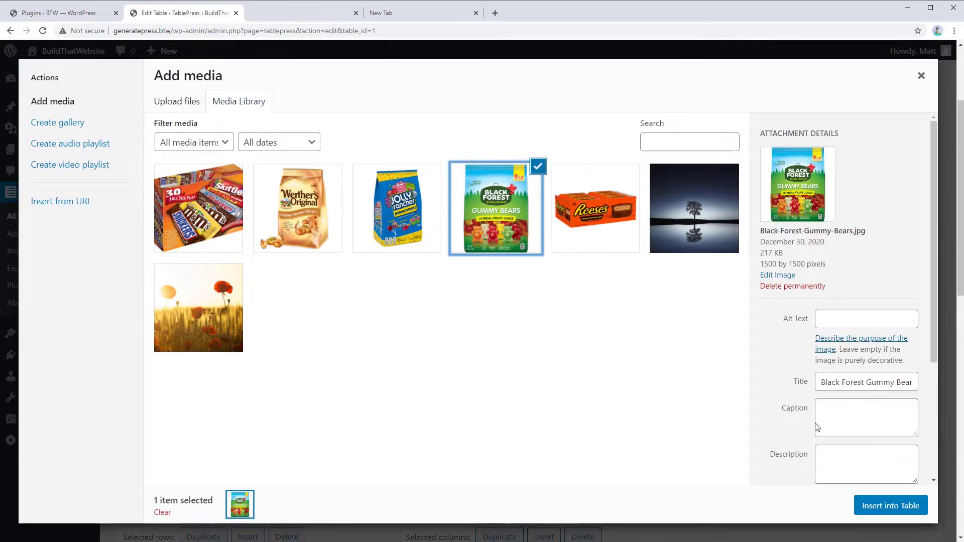
pyautogui.click(844, 323)
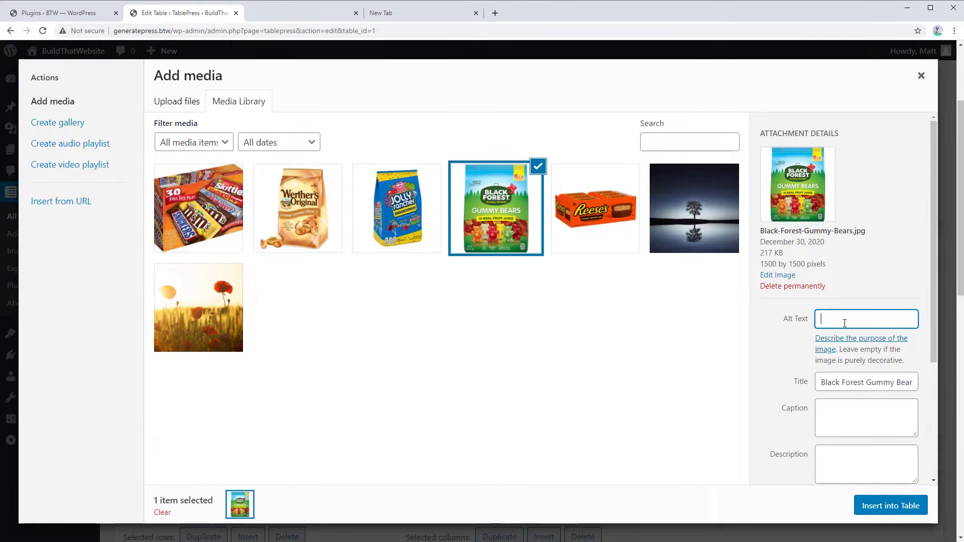
pyautogui.write('Gummy Bears')
pyautogui.click(904, 505)
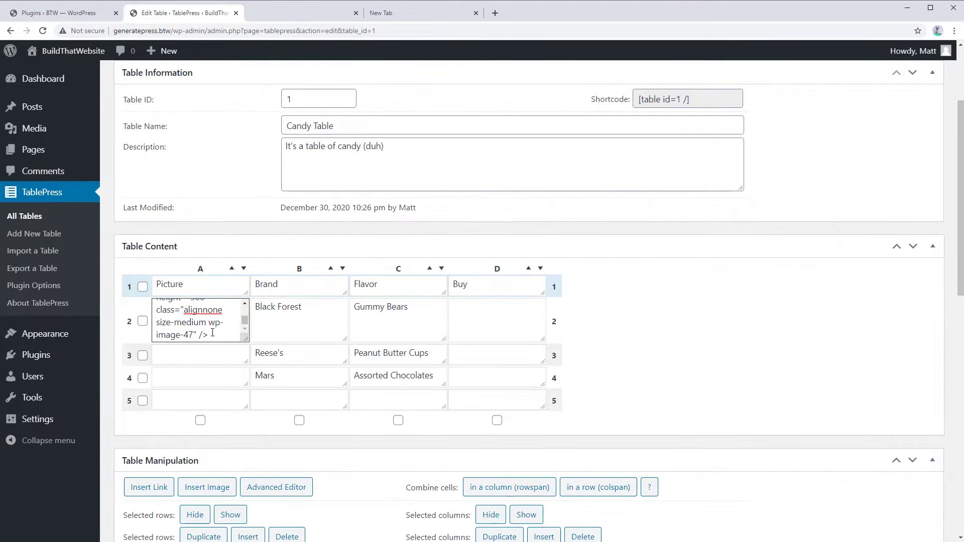
# Step: Enlarge the Picture cell in row 2 so its whole image code fits
pyautogui.scroll(3, 216, 331)
pyautogui.scroll(-1, 209, 314)
pyautogui.scroll(-5, 210, 314)
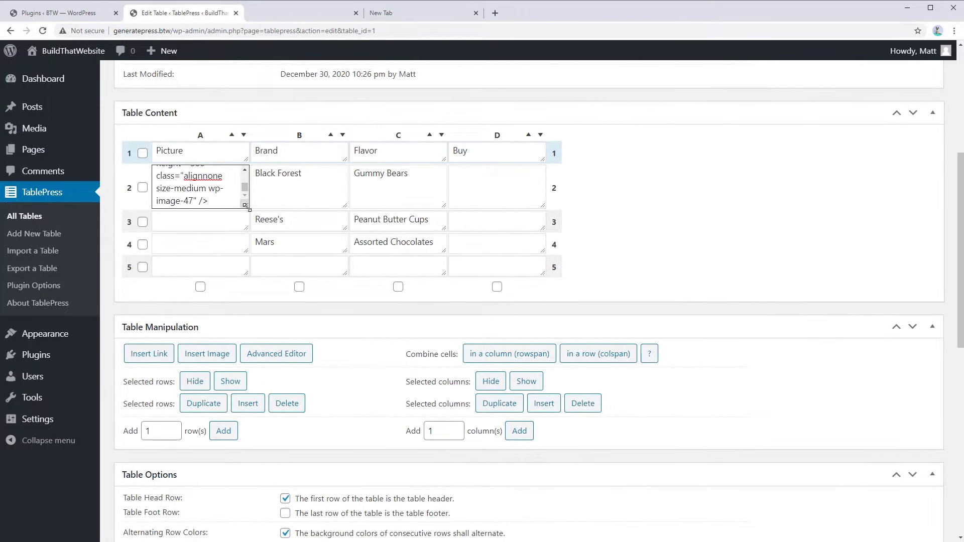
pyautogui.moveTo(244, 203); pyautogui.dragTo(370, 259)
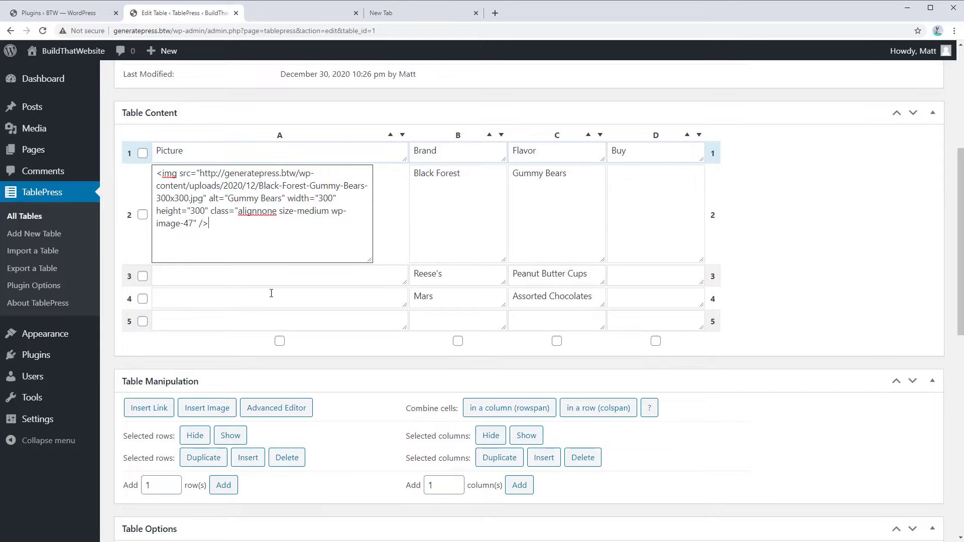
# Step: Set the gummy bears image's width and height to 200 in its HTML code
pyautogui.click(322, 198)
pyautogui.press('BackSpace')
pyautogui.write('2')
pyautogui.click(196, 210)
pyautogui.press('BackSpace')
pyautogui.write('2')
# Step: Save the table changes, preview the table with the gummy bears picture and close the preview
pyautogui.scroll(-8, 181, 401)
pyautogui.scroll(-2, 184, 453)
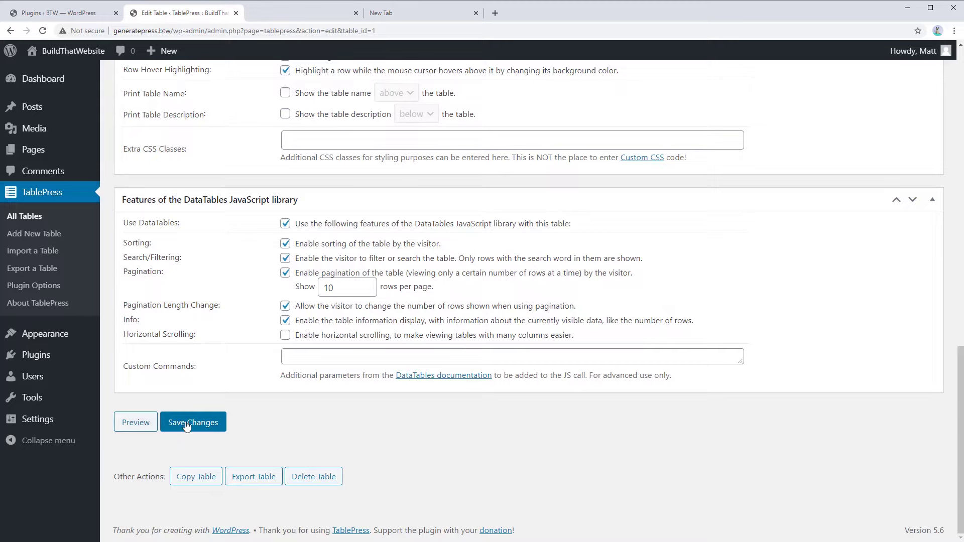
pyautogui.click(191, 425)
pyautogui.click(143, 430)
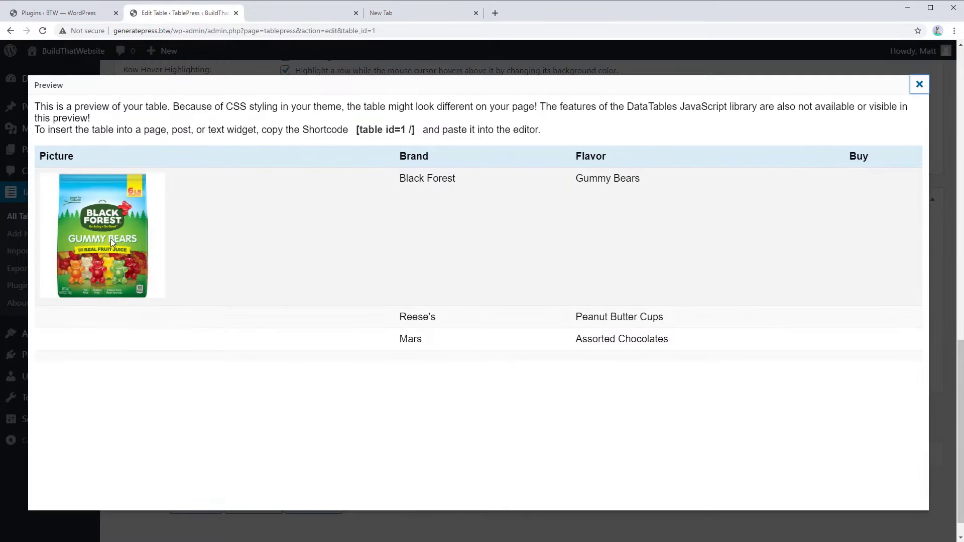
pyautogui.click(919, 83)
# Step: Set the gummy bears image's width and height to 100 in its HTML code
pyautogui.scroll(10, 372, 225)
pyautogui.click(250, 257)
pyautogui.click(323, 268)
pyautogui.press('BackSpace')
pyautogui.write('100"')
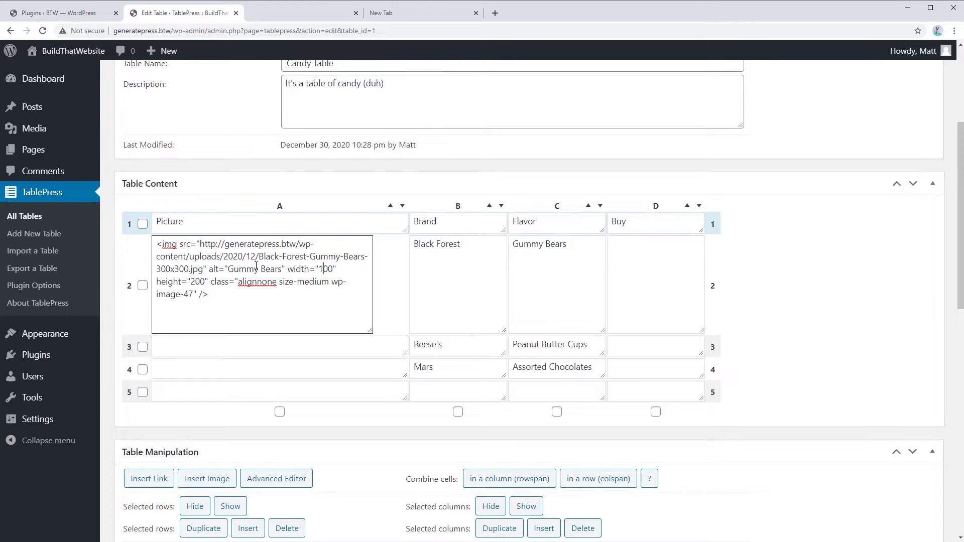
pyautogui.click(196, 281)
pyautogui.press('BackSpace')
pyautogui.write('1')
# Step: Save the table, preview it with the resized gummy bears picture and with all candy rows filled, closing each preview
pyautogui.scroll(-20, 188, 352)
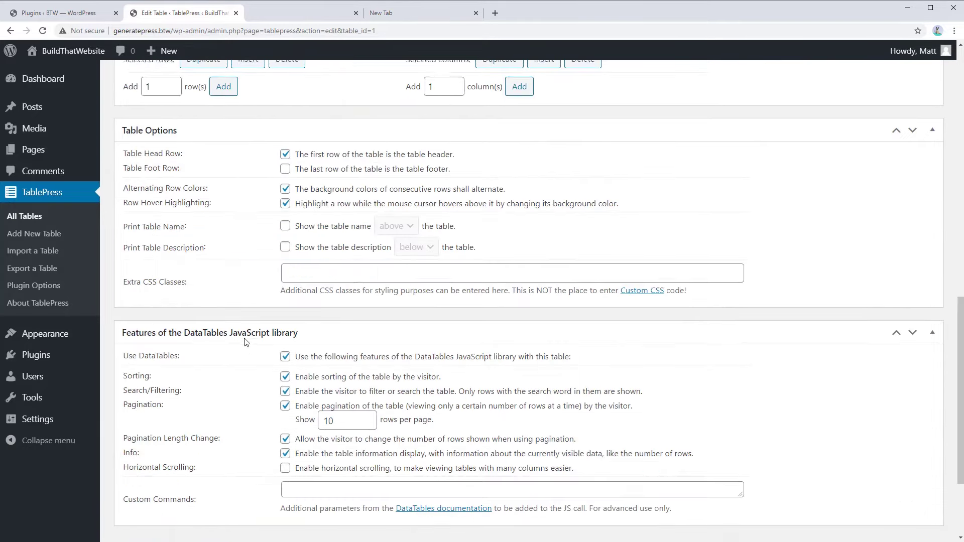
pyautogui.click(193, 423)
pyautogui.click(136, 422)
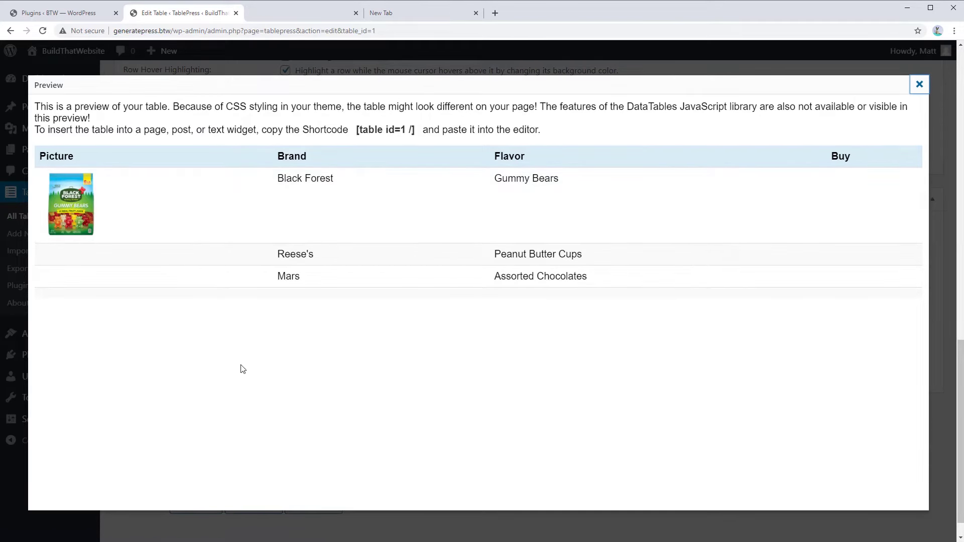
pyautogui.click(919, 86)
pyautogui.click(136, 422)
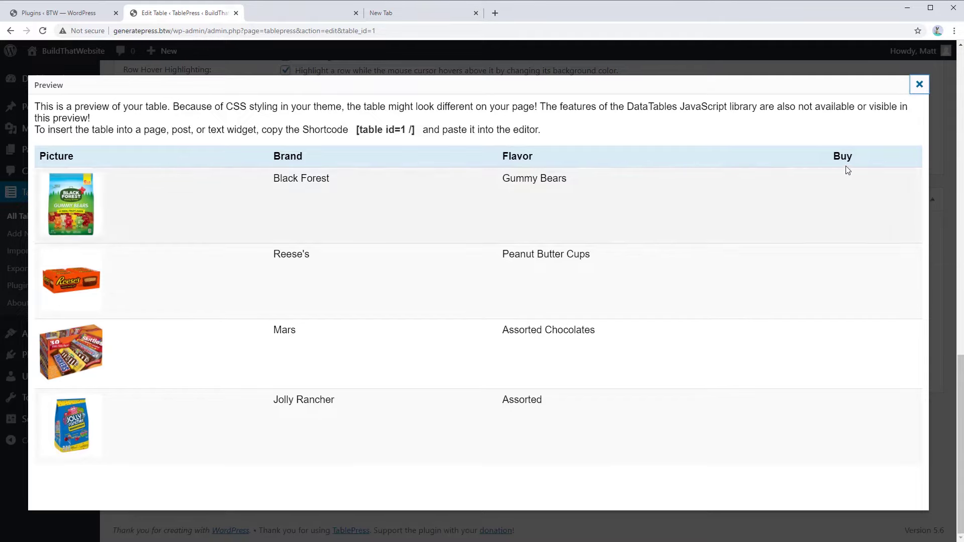
pyautogui.click(919, 85)
# Step: Add one column to the table and move the new empty column between Flavor and Buy
pyautogui.scroll(9, 396, 297)
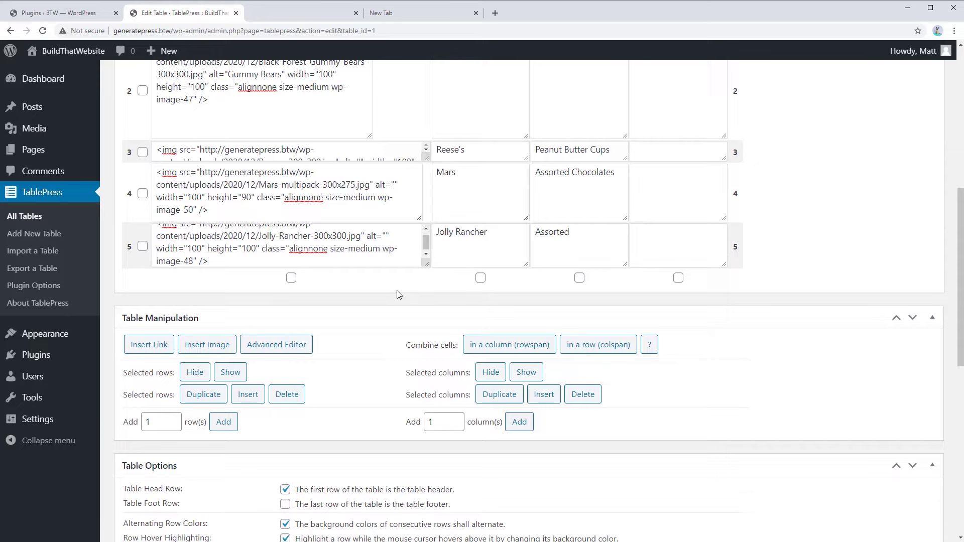
pyautogui.scroll(3, 397, 294)
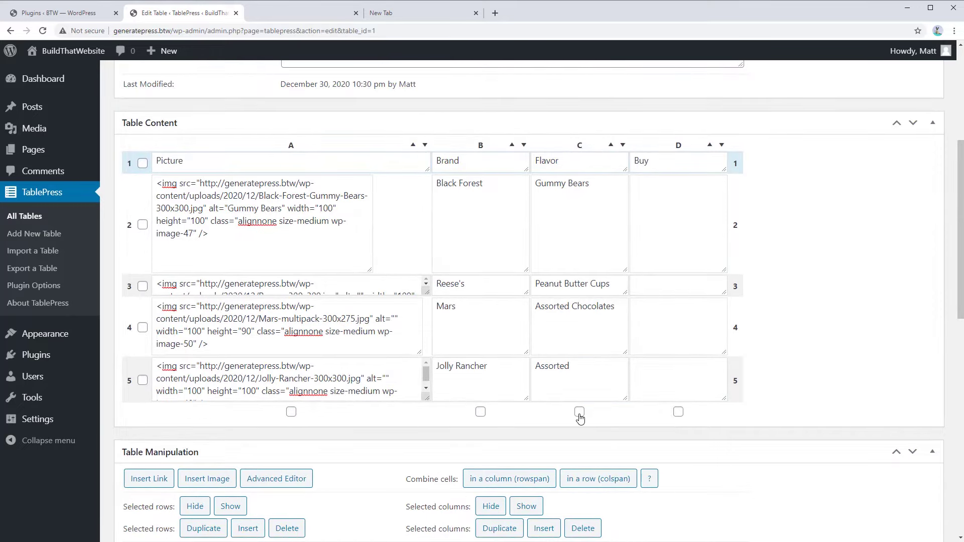
pyautogui.click(678, 412)
pyautogui.scroll(-4, 823, 359)
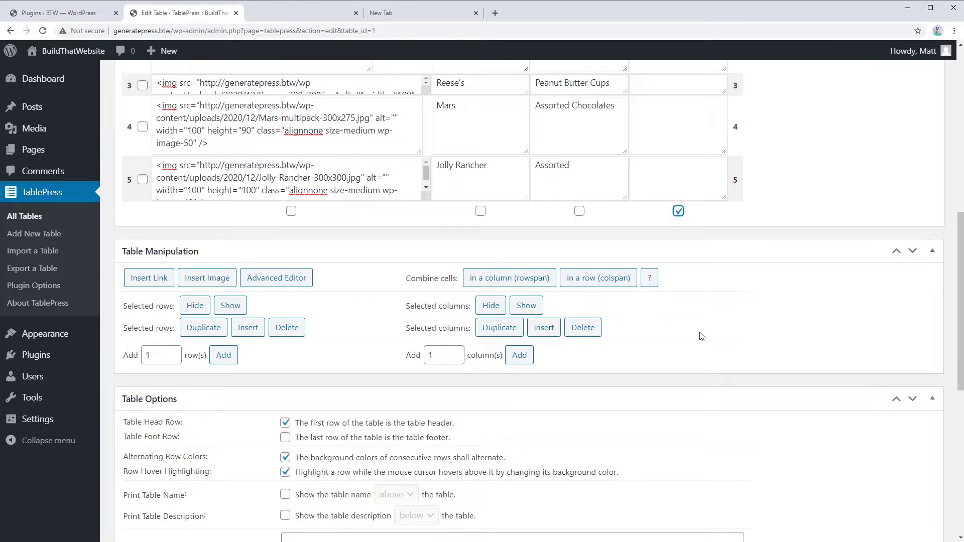
pyautogui.click(517, 358)
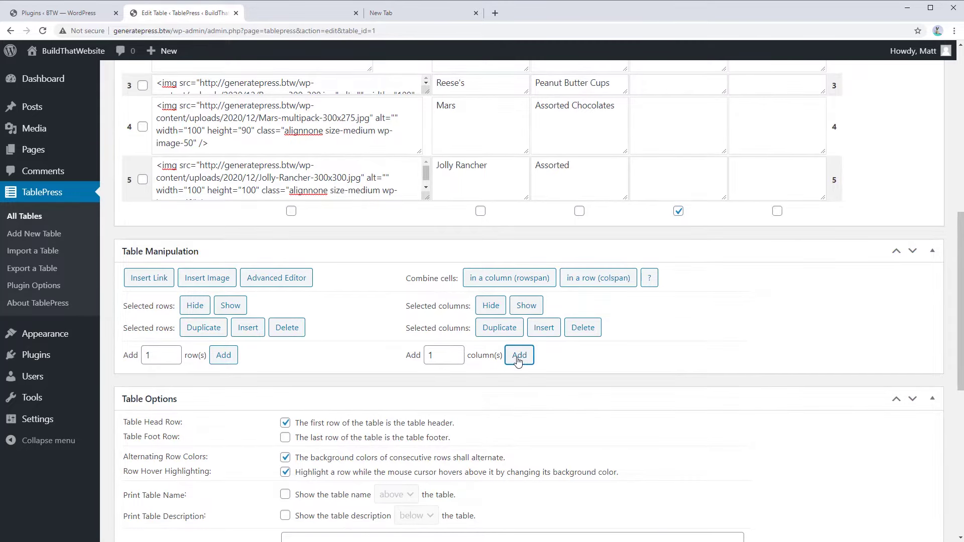
pyautogui.scroll(5, 755, 309)
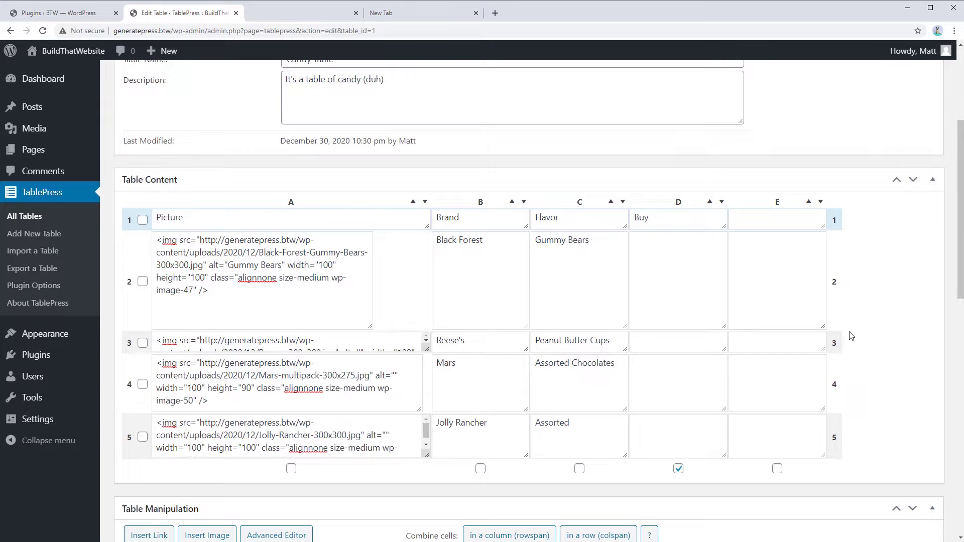
pyautogui.click(679, 469)
pyautogui.moveTo(777, 201); pyautogui.dragTo(675, 198)
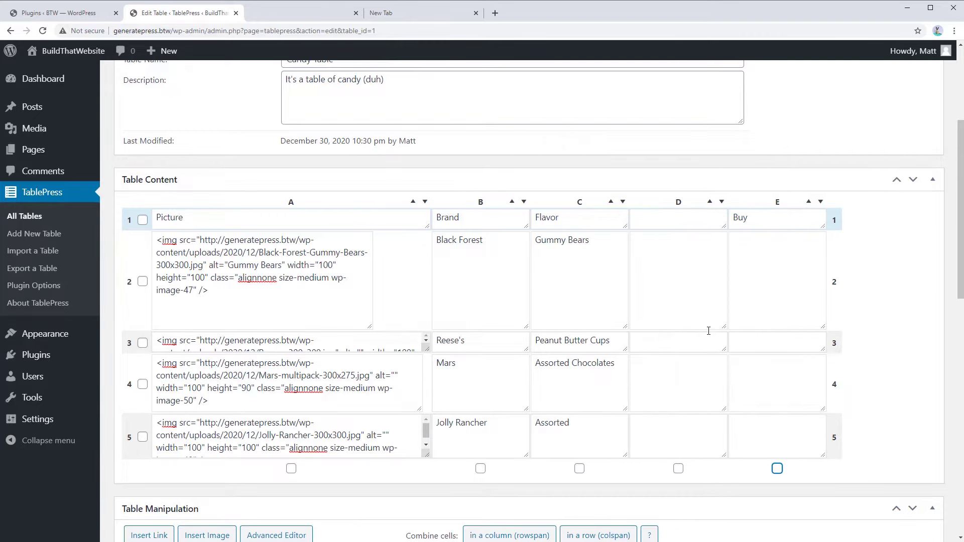
# Step: Title the new column Price and enter $5, $8, $10 and $6.99 in rows 2 to 5
pyautogui.click(656, 220)
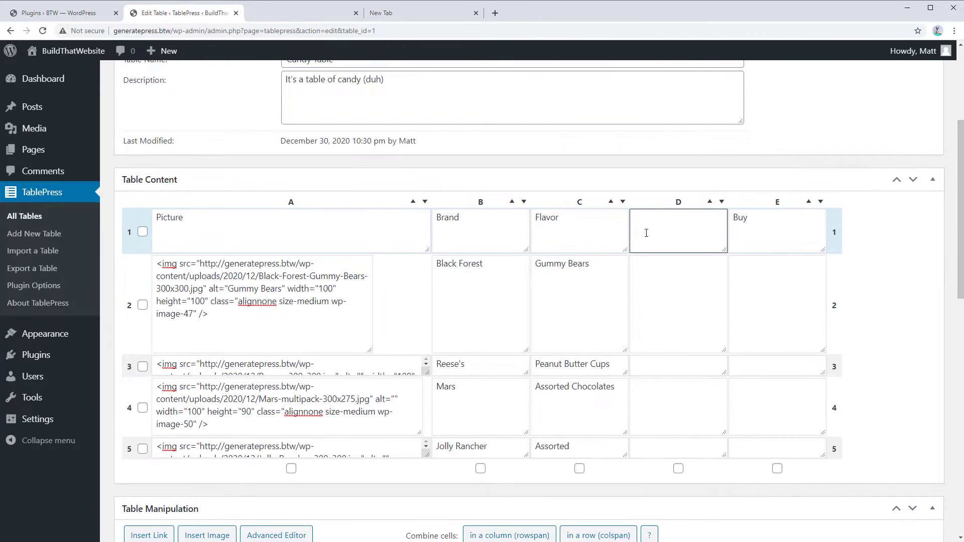
pyautogui.write('Pric')
pyautogui.click(669, 325)
pyautogui.write('$5')
pyautogui.click(661, 340)
pyautogui.write('$8')
pyautogui.click(661, 402)
pyautogui.write('$10')
pyautogui.click(668, 437)
pyautogui.write('$6.99')
# Step: Save the table changes, preview the table with its Price column and close the preview
pyautogui.scroll(-15, 705, 347)
pyautogui.click(191, 422)
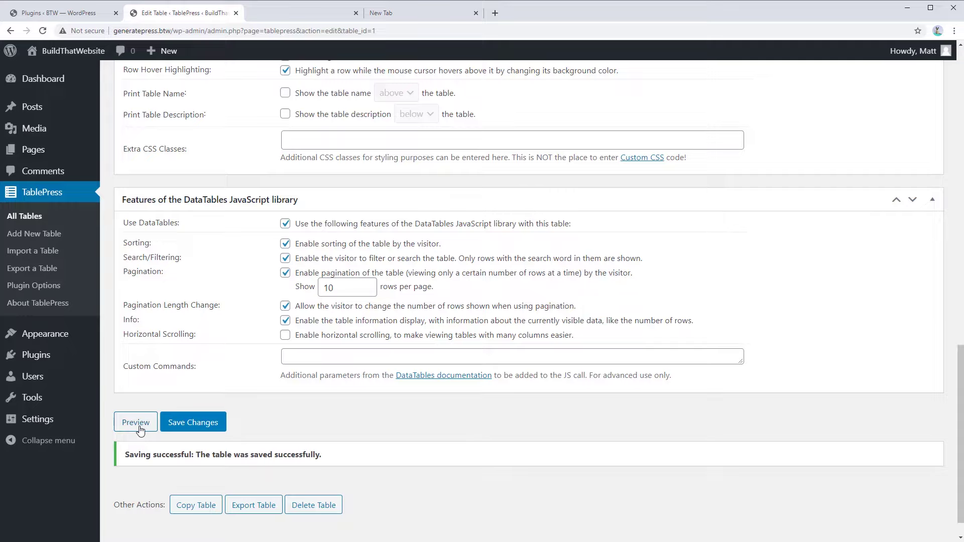
pyautogui.click(133, 422)
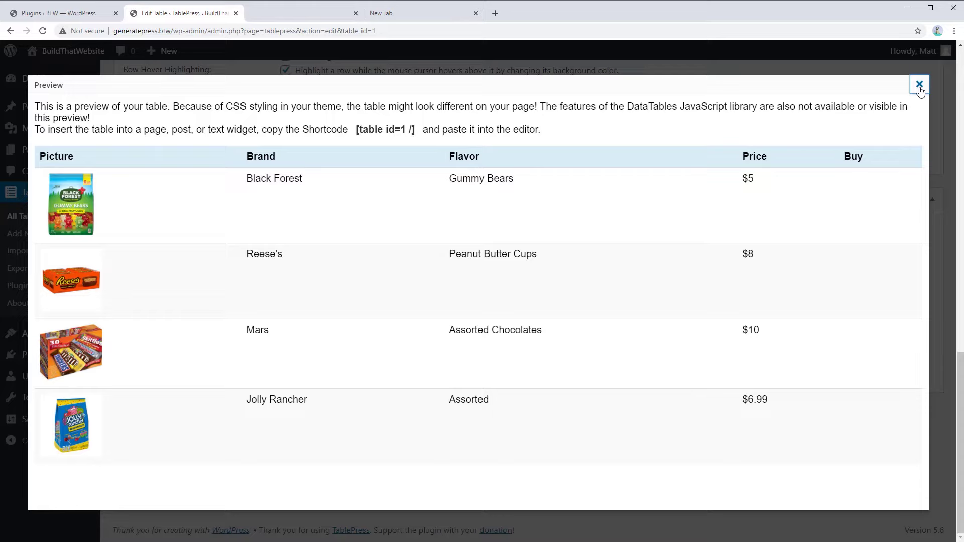
pyautogui.click(919, 85)
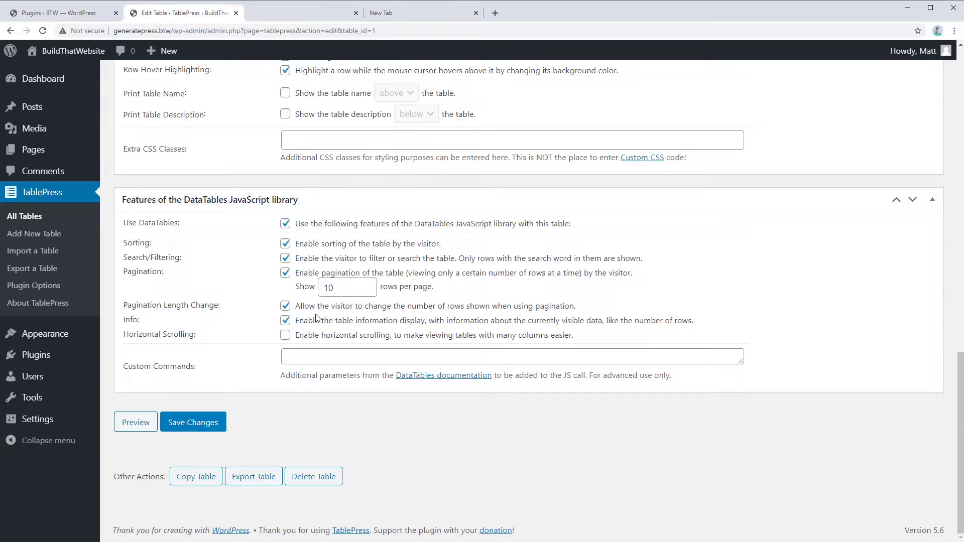
# Step: Open a new post in a separate browser tab, dismiss the welcome guide and title the post "Tablepress Demo"
pyautogui.moveTo(22, 108)
pyautogui.middleClick(116, 124)
pyautogui.click(280, 14)
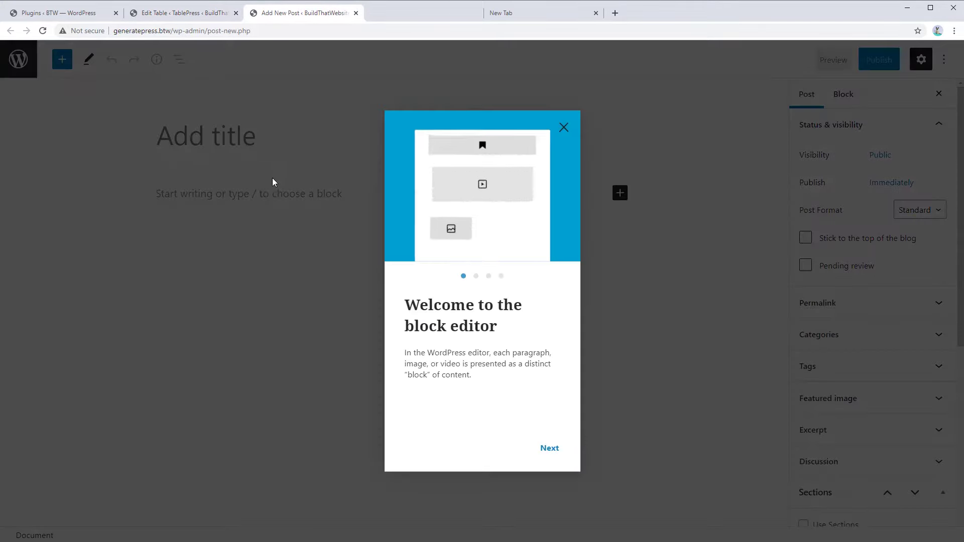
pyautogui.click(563, 127)
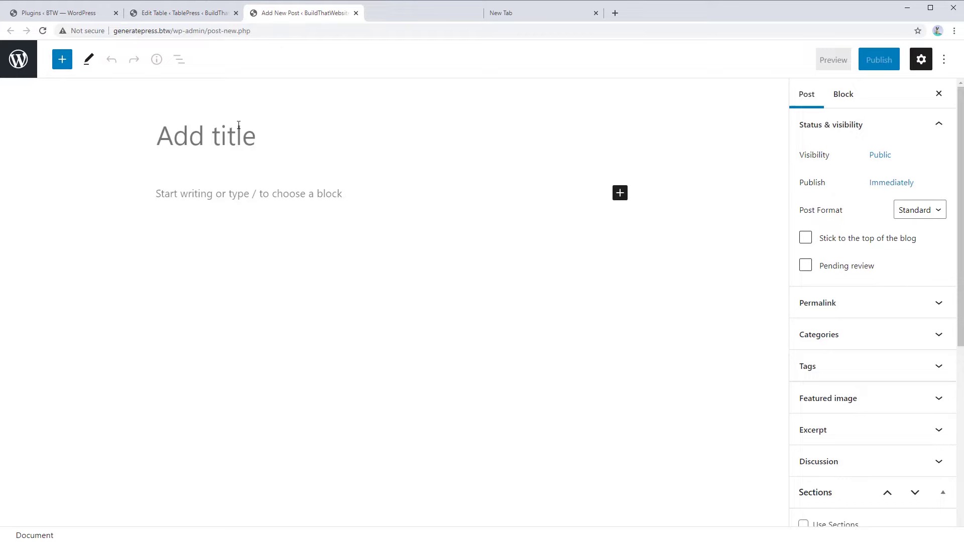
pyautogui.click(239, 124)
pyautogui.write('Tablepress Demo')
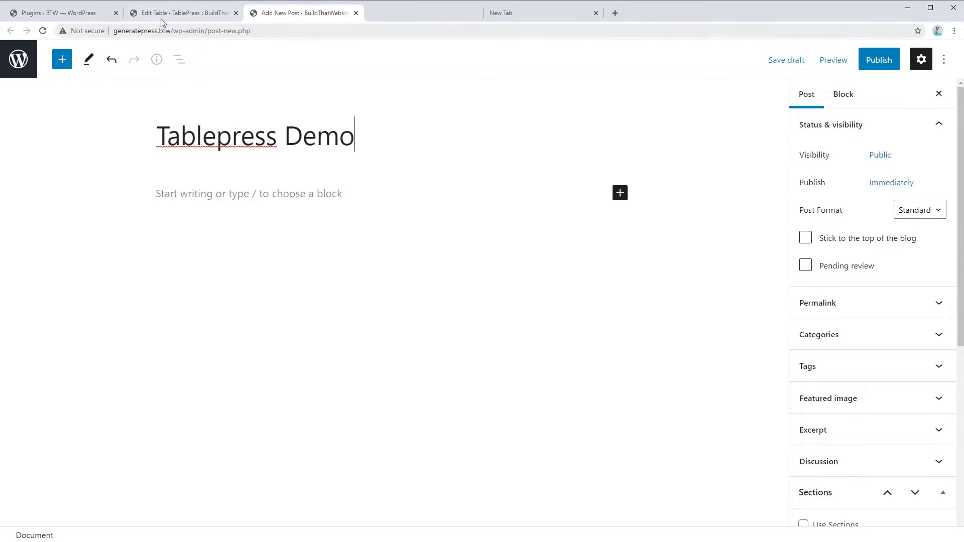
# Step: Copy the Candy Table's shortcode from its edit page and return to the new post
pyautogui.click(172, 12)
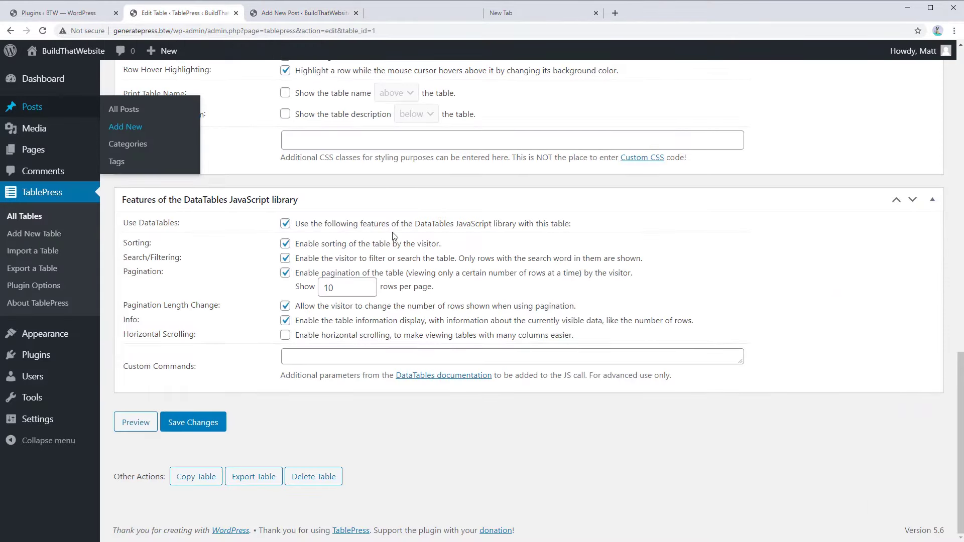
pyautogui.scroll(20, 394, 236)
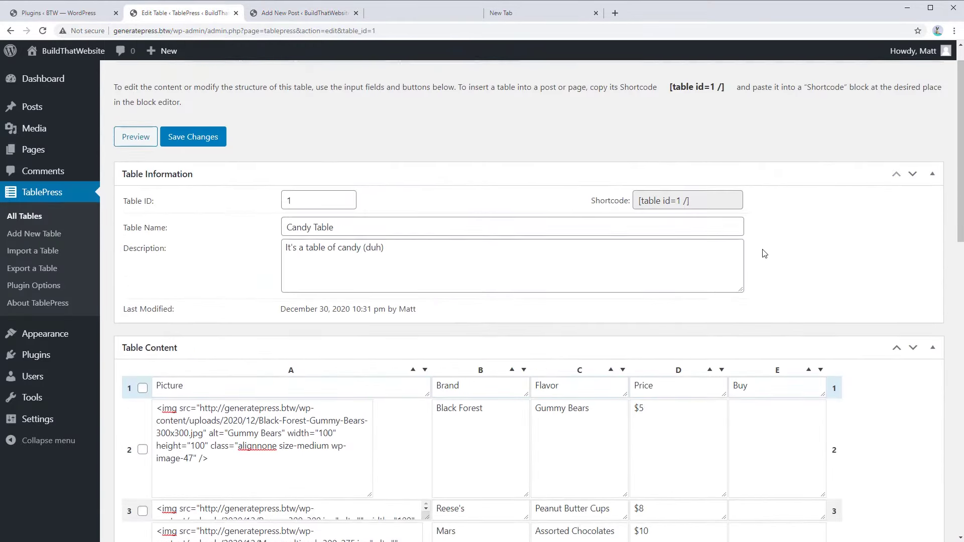
pyautogui.scroll(1, 763, 254)
pyautogui.moveTo(707, 232); pyautogui.dragTo(632, 226)
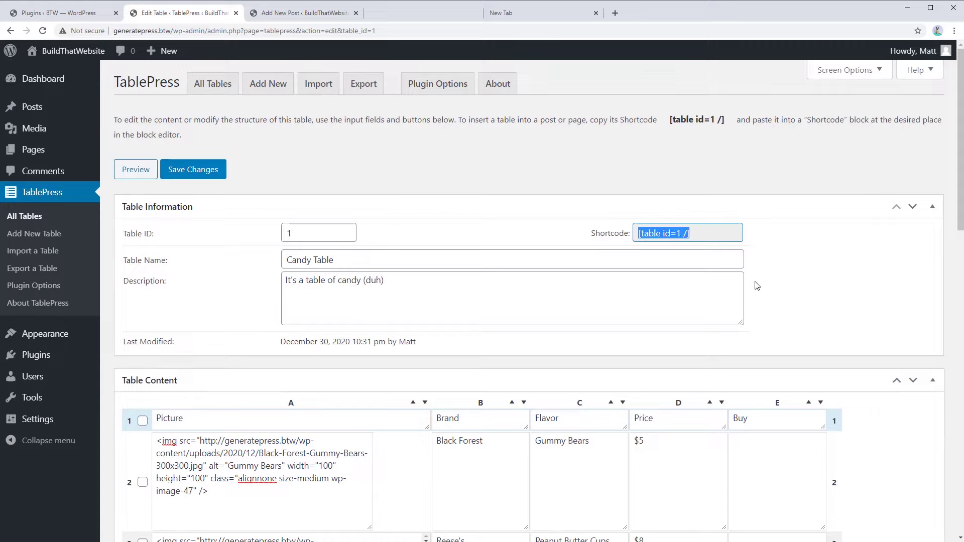
pyautogui.click(823, 294)
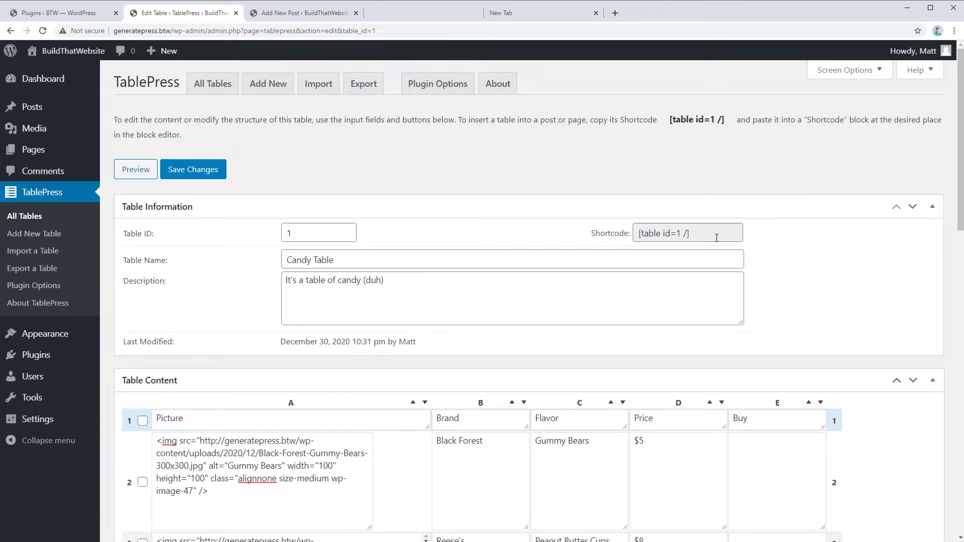
pyautogui.moveTo(685, 233); pyautogui.dragTo(639, 223)
pyautogui.hotkey('ctrl', 'c')
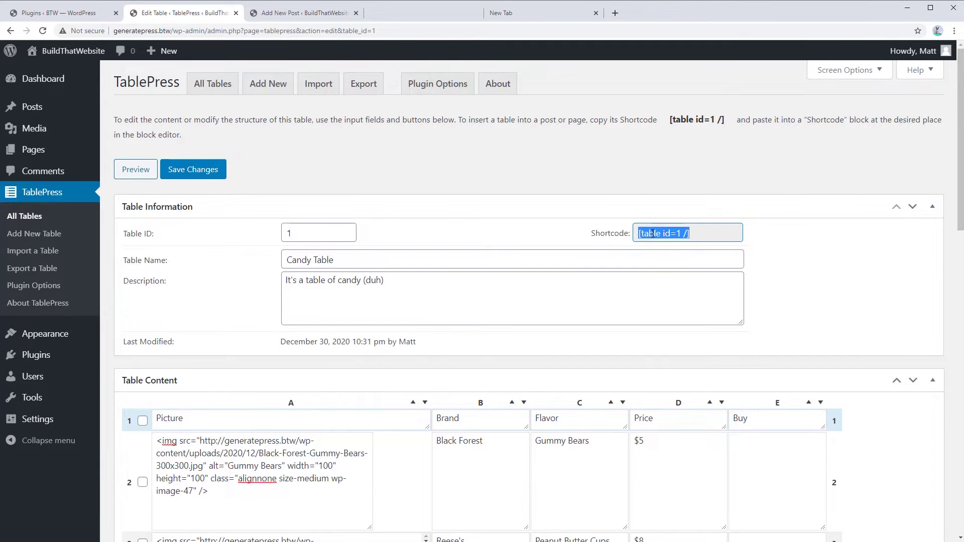
pyautogui.hotkey('ctrl', 'Tab')
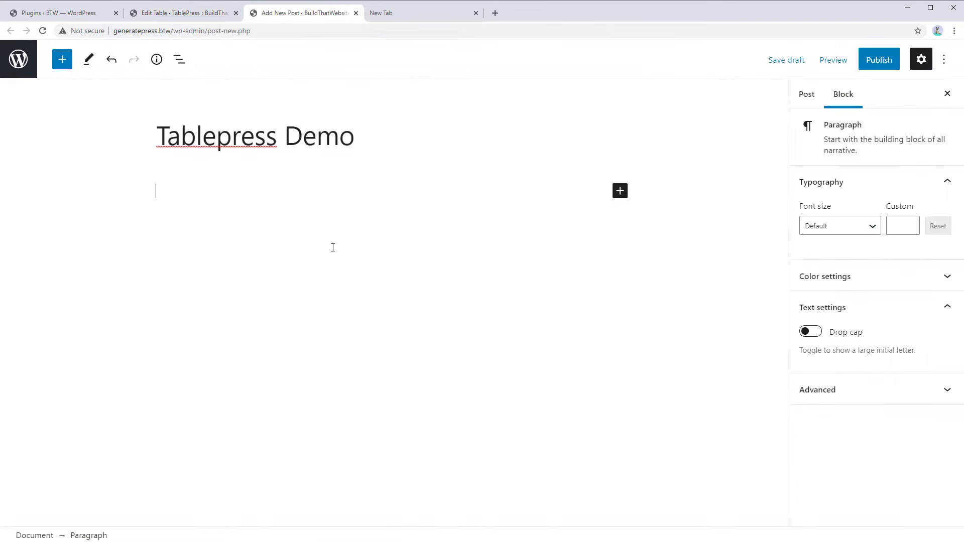
# Step: Paste the copied table shortcode into the post body, publish the post and view it
pyautogui.hotkey('ctrl', 'v')
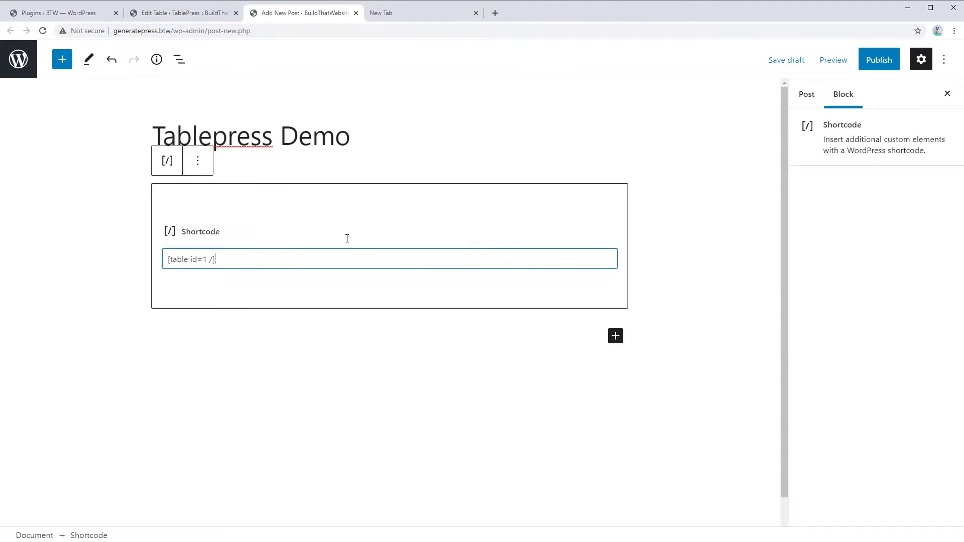
pyautogui.click(878, 61)
pyautogui.click(843, 59)
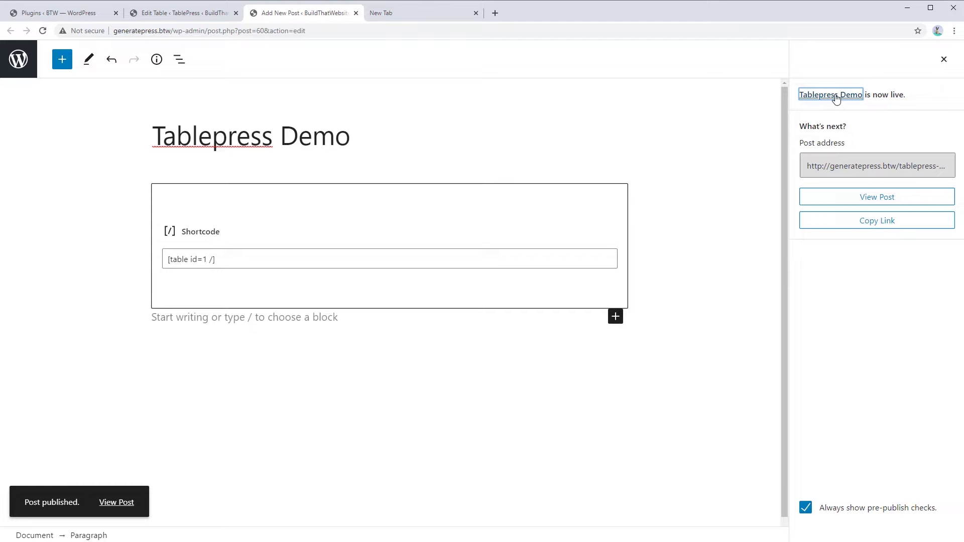
pyautogui.click(871, 203)
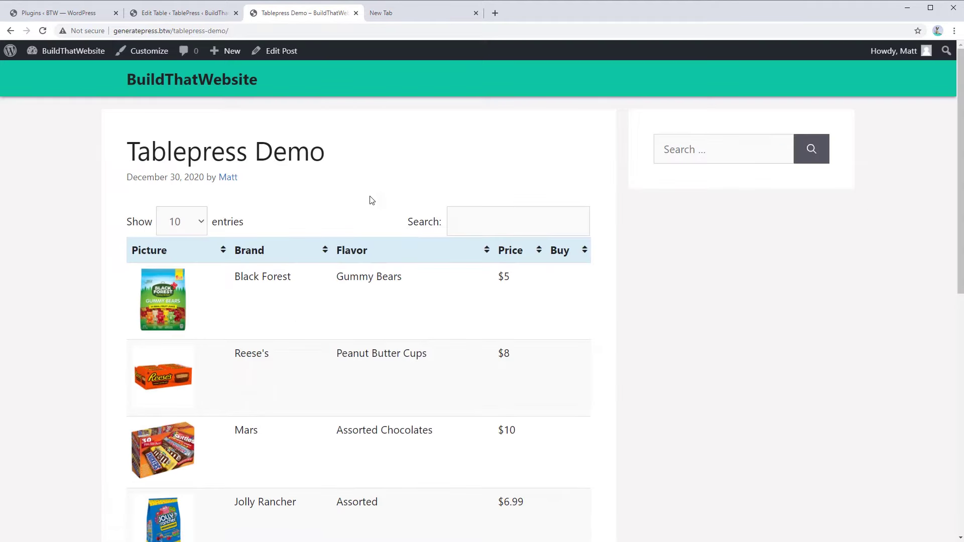
# Step: Try the published table's entries-per-page options 25 and 50, and set it back to 10
pyautogui.click(187, 230)
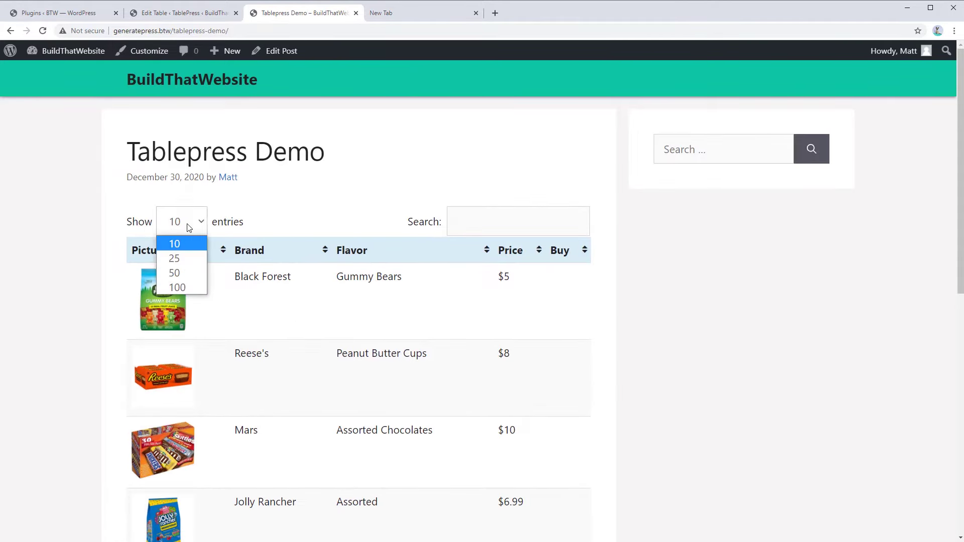
pyautogui.click(186, 257)
pyautogui.click(187, 228)
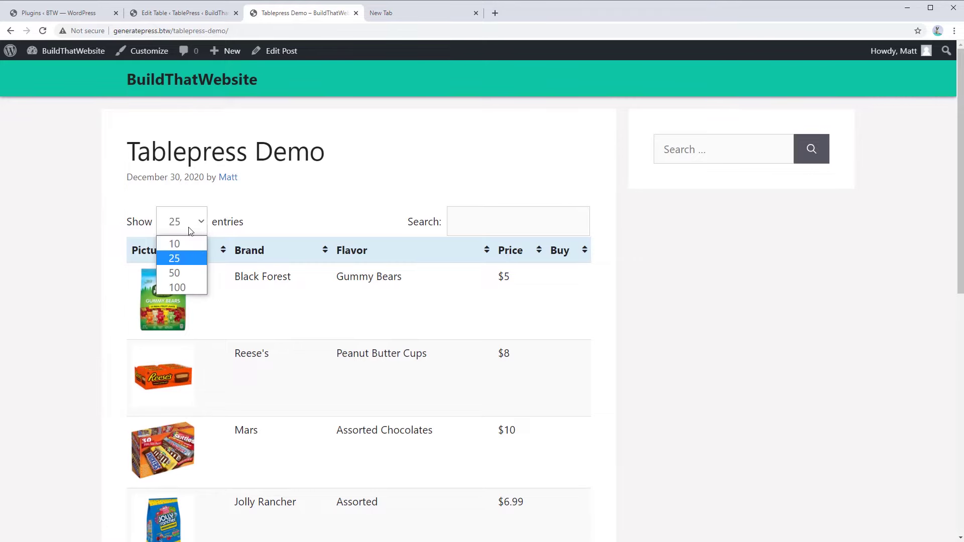
pyautogui.click(174, 272)
pyautogui.click(181, 223)
pyautogui.click(177, 246)
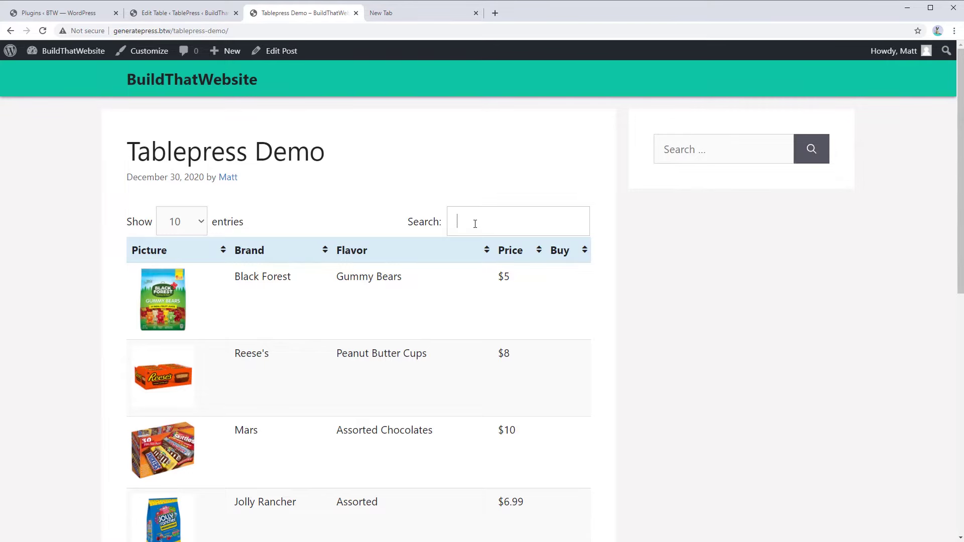
# Step: Filter the published table with the search term "peanut" and clear the search
pyautogui.write('peanut')
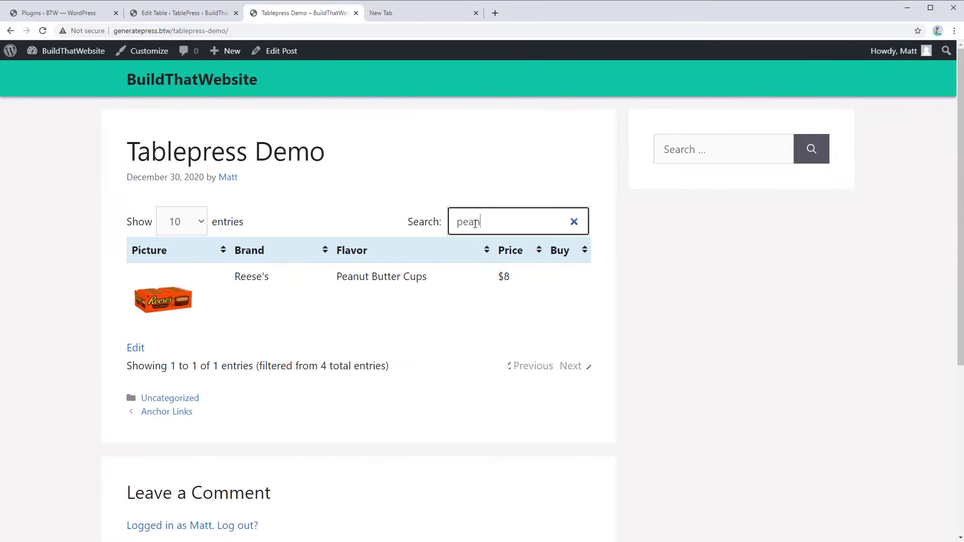
pyautogui.press('BackSpace')
pyautogui.press('BackSpace')
pyautogui.press('BackSpace')
pyautogui.press('BackSpace')
pyautogui.press('BackSpace')
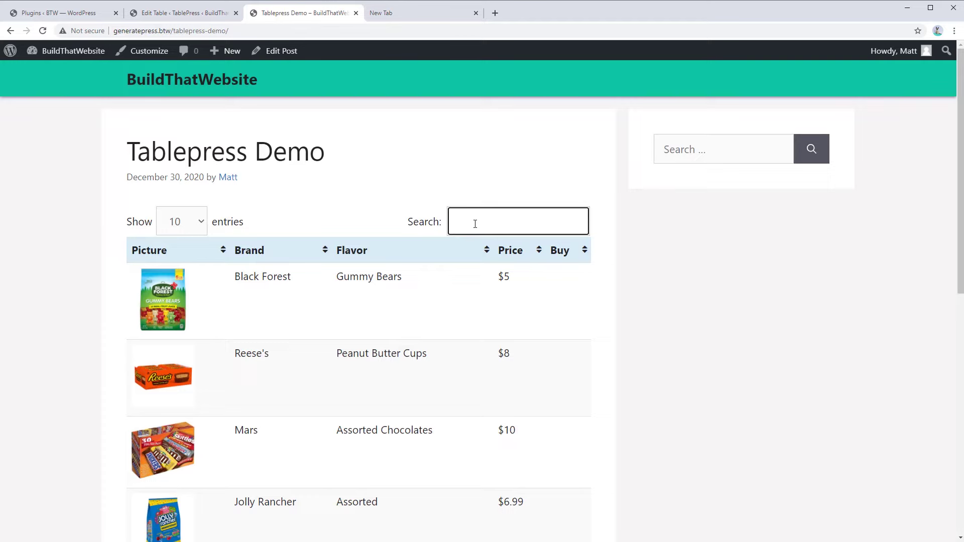
# Step: Sort the published table by Price in ascending and descending order, by Flavor and by Brand
pyautogui.click(537, 254)
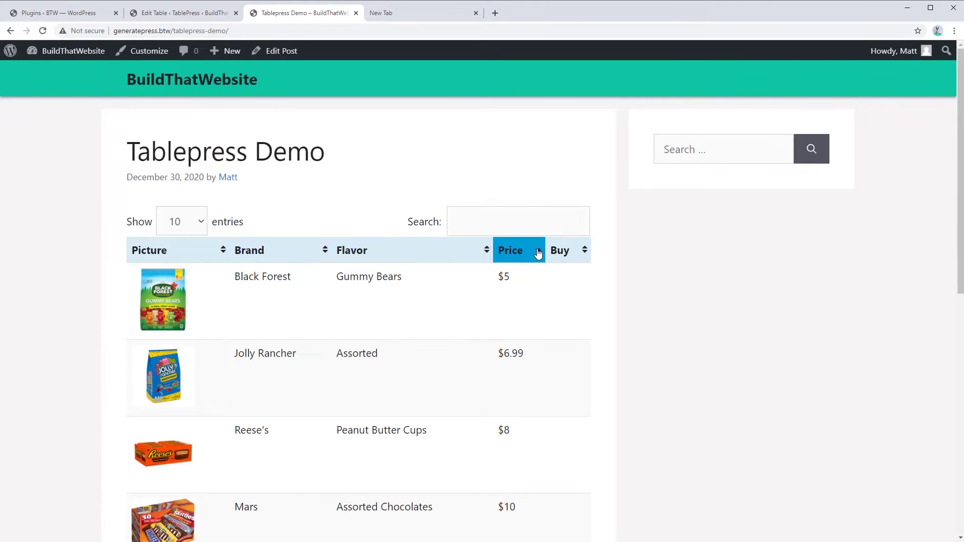
pyautogui.click(538, 254)
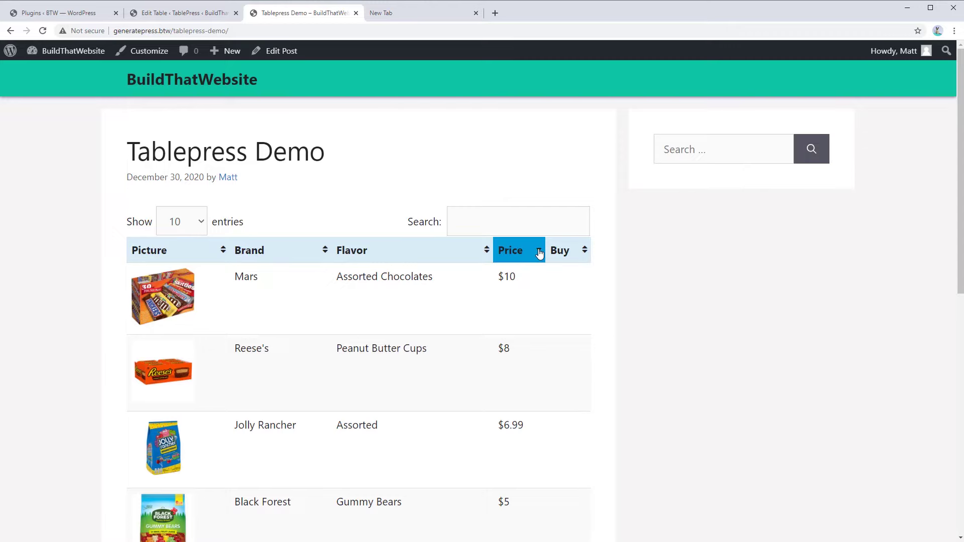
pyautogui.click(362, 255)
pyautogui.click(265, 251)
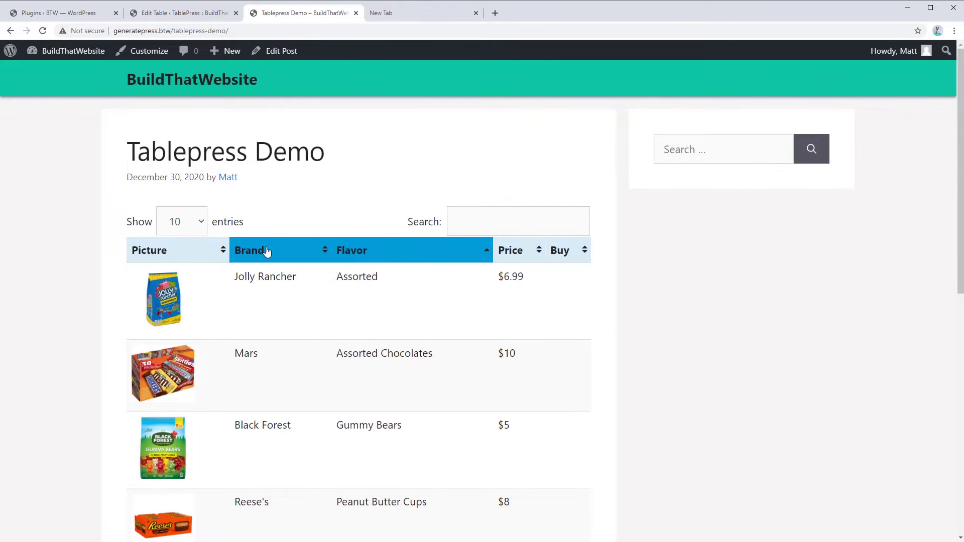
pyautogui.scroll(-7, 61, 275)
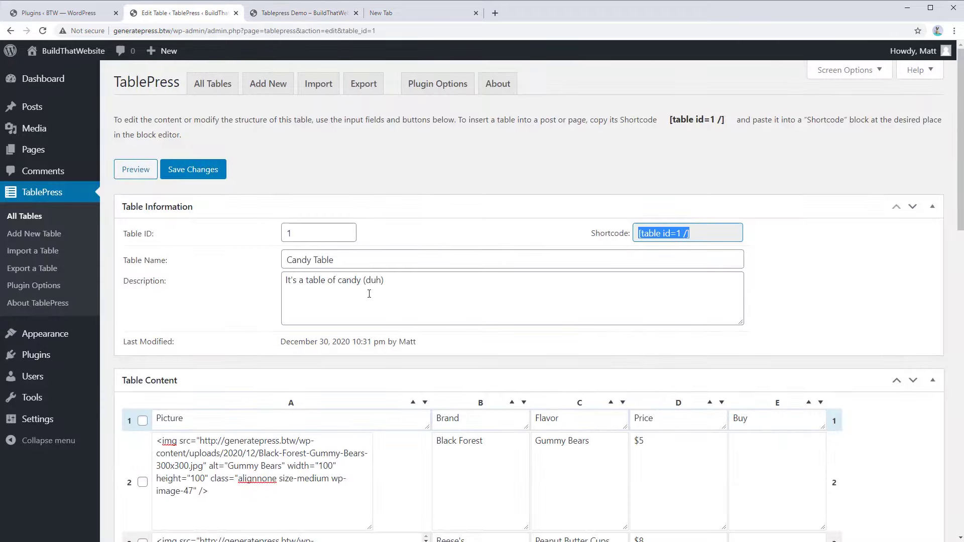
# Step: Disable visitor pagination for the Candy Table, save the changes and reload the published post
pyautogui.scroll(-9, 260, 322)
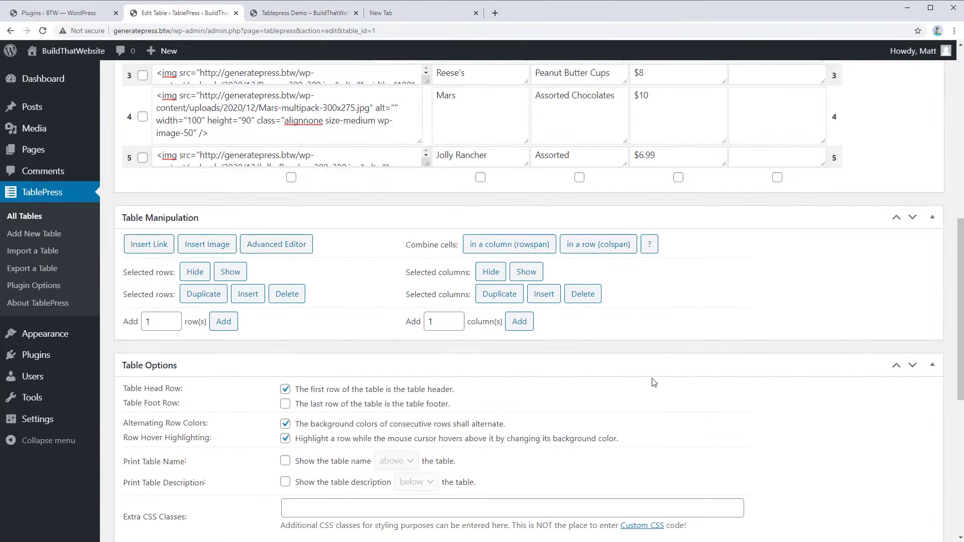
pyautogui.scroll(-4, 653, 383)
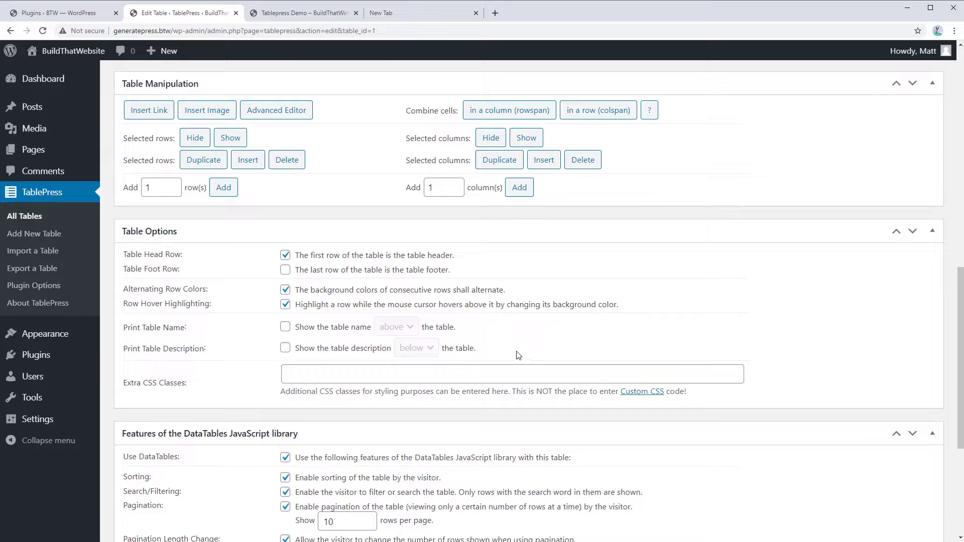
pyautogui.scroll(-2, 507, 351)
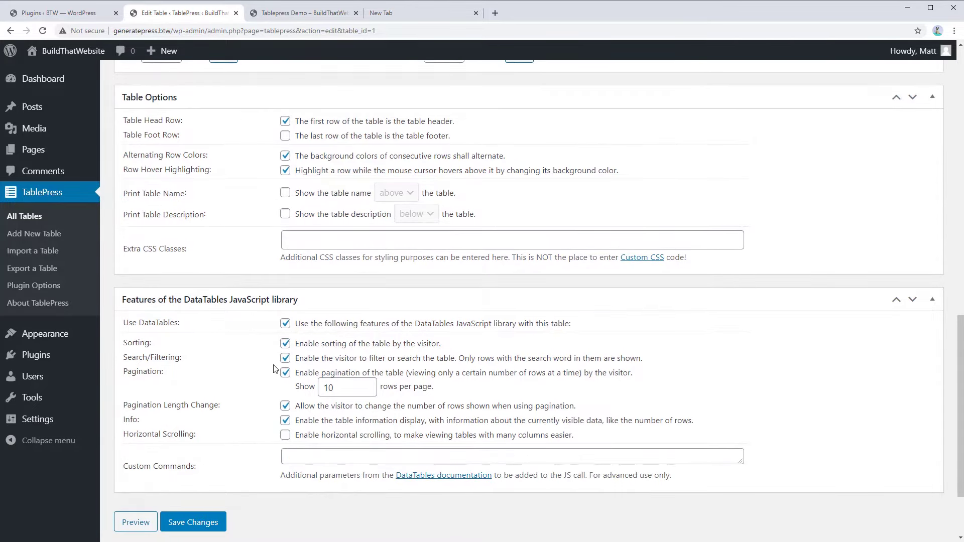
pyautogui.click(285, 373)
pyautogui.click(195, 523)
pyautogui.click(288, 20)
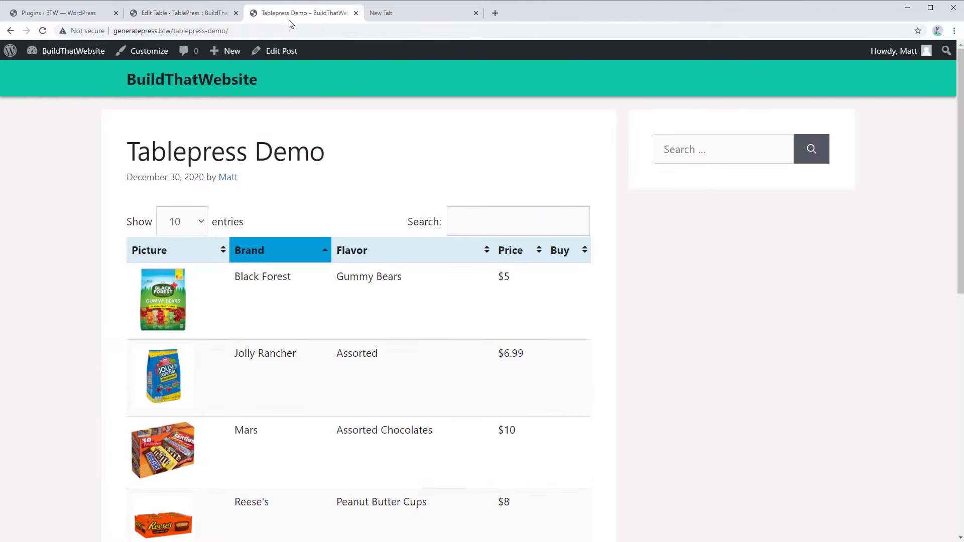
pyautogui.press('F5')
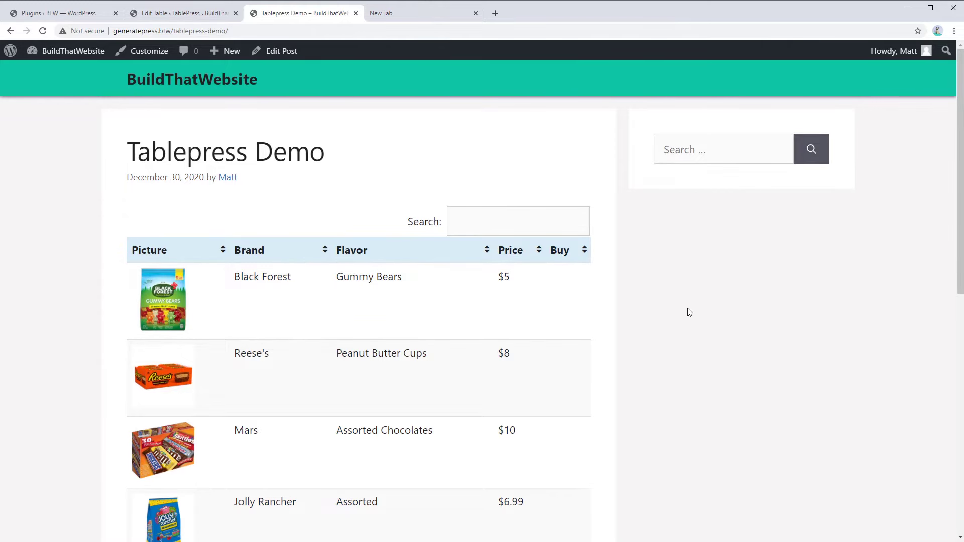
pyautogui.click(165, 10)
pyautogui.scroll(12, 790, 414)
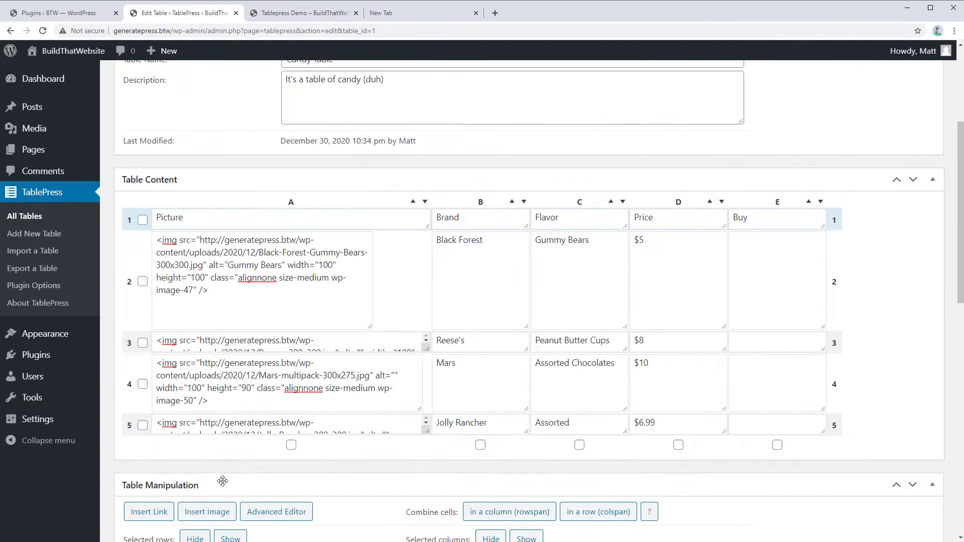
pyautogui.click(140, 517)
pyautogui.click(760, 254)
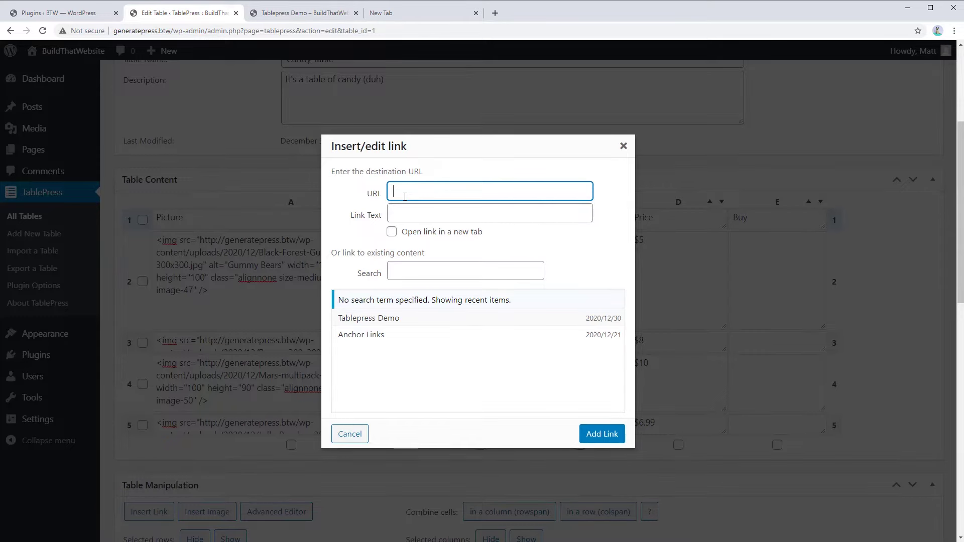
pyautogui.write('amazon.com')
pyautogui.click(392, 214)
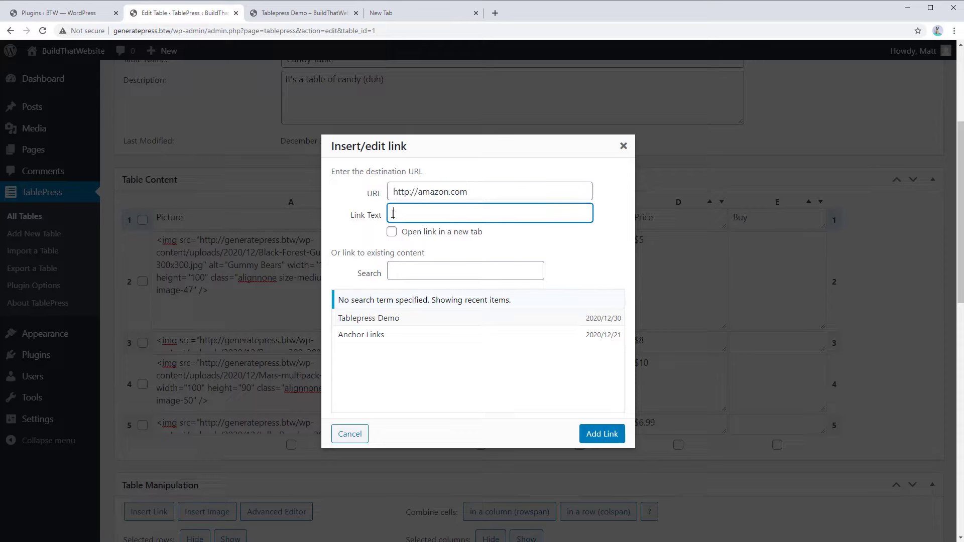
pyautogui.write('Buy Now')
pyautogui.click(392, 233)
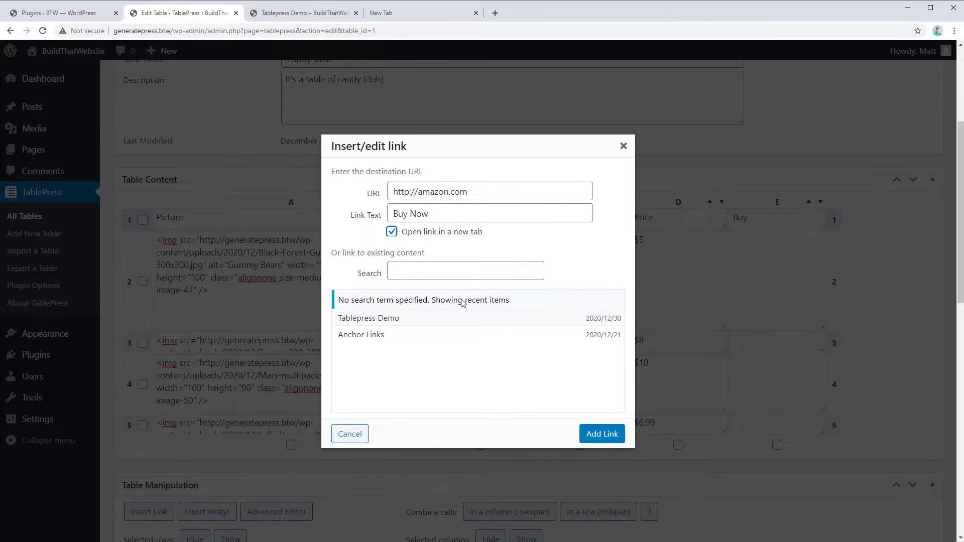
pyautogui.click(601, 434)
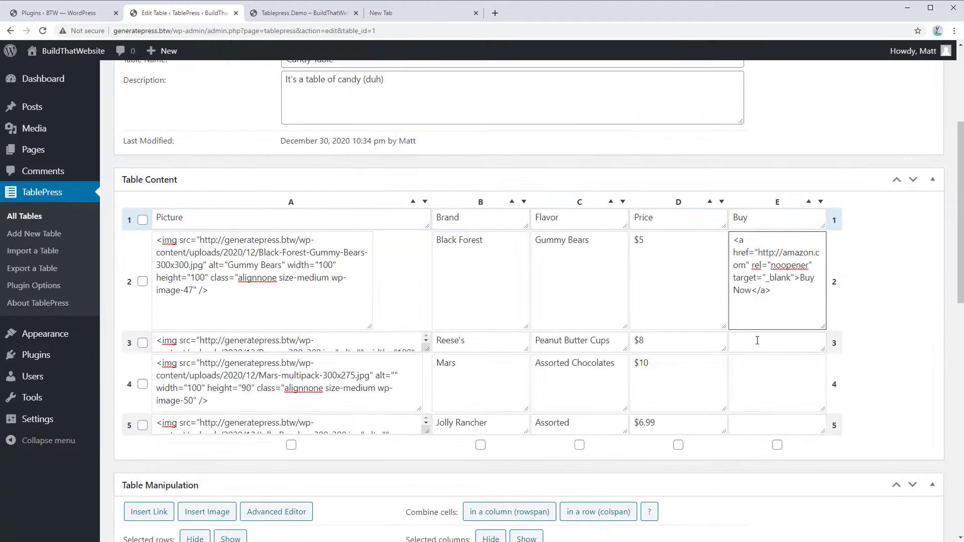
pyautogui.moveTo(791, 293); pyautogui.dragTo(766, 294)
pyautogui.click(765, 296)
# Step: Save the table changes, preview the table with the Buy Now link and close the preview
pyautogui.scroll(-10, 196, 512)
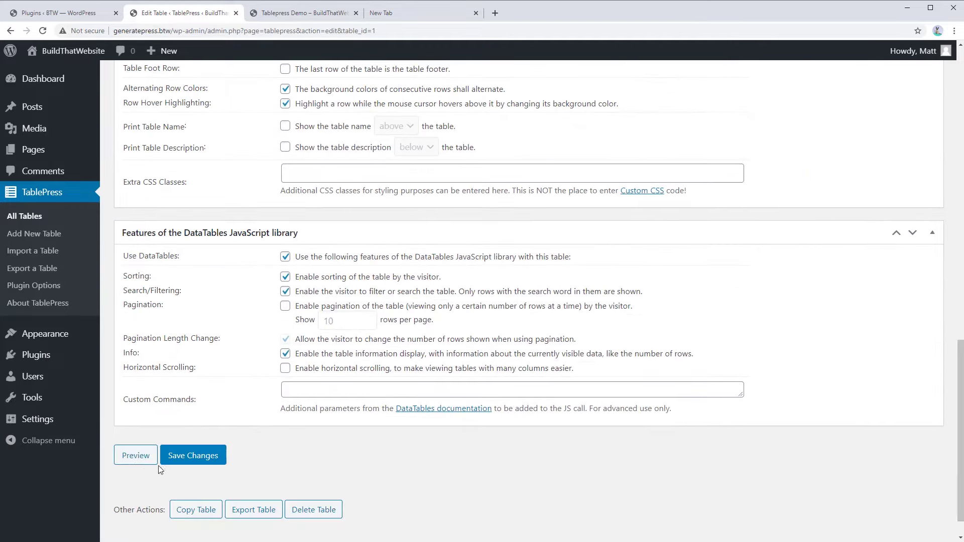
pyautogui.click(170, 456)
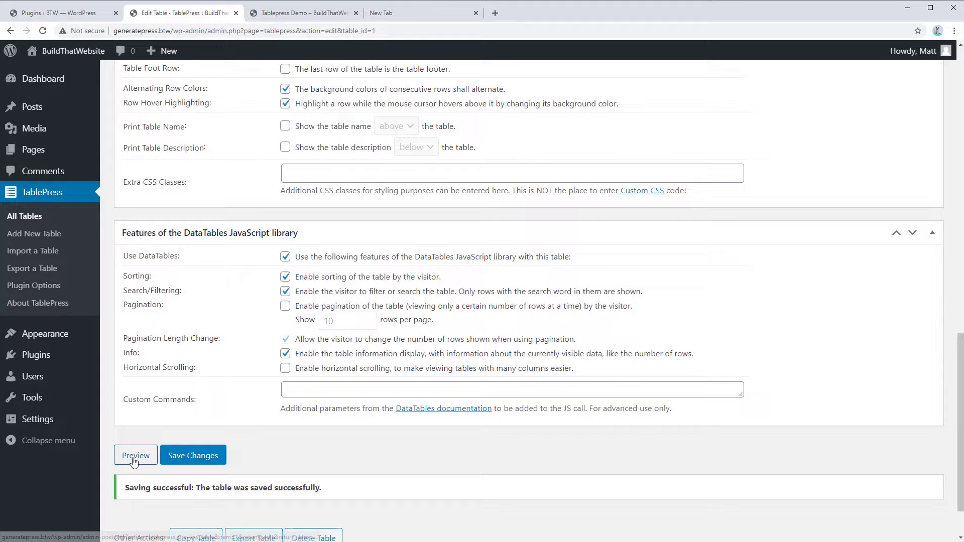
pyautogui.click(134, 455)
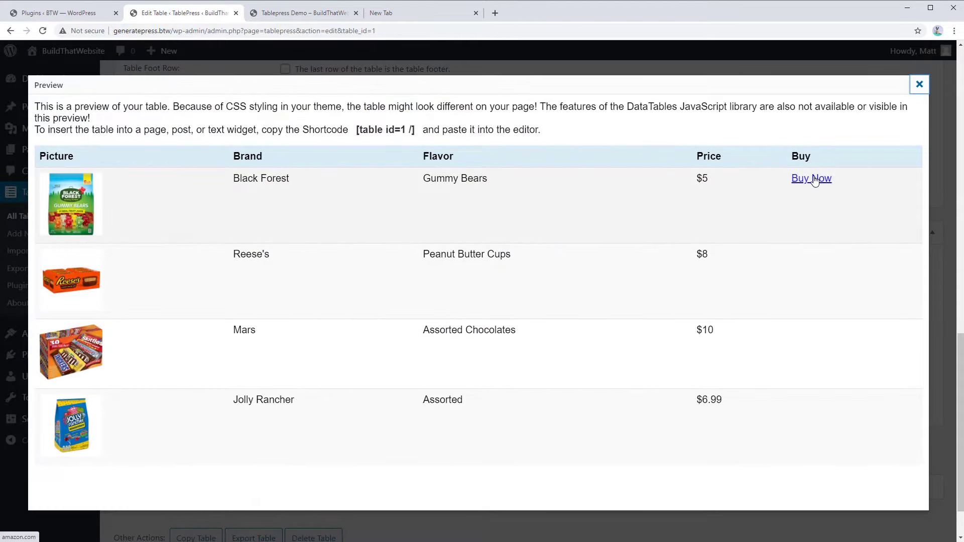
pyautogui.press('Escape')
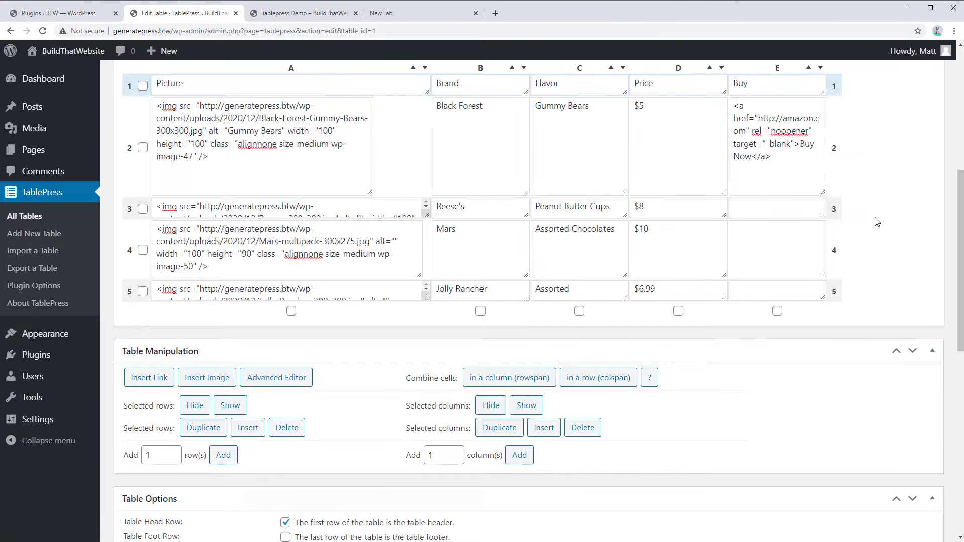
# Step: Open the Reese's row's Buy cell in the Advanced Editor, enter "Bold Text" and make it bold
pyautogui.click(277, 383)
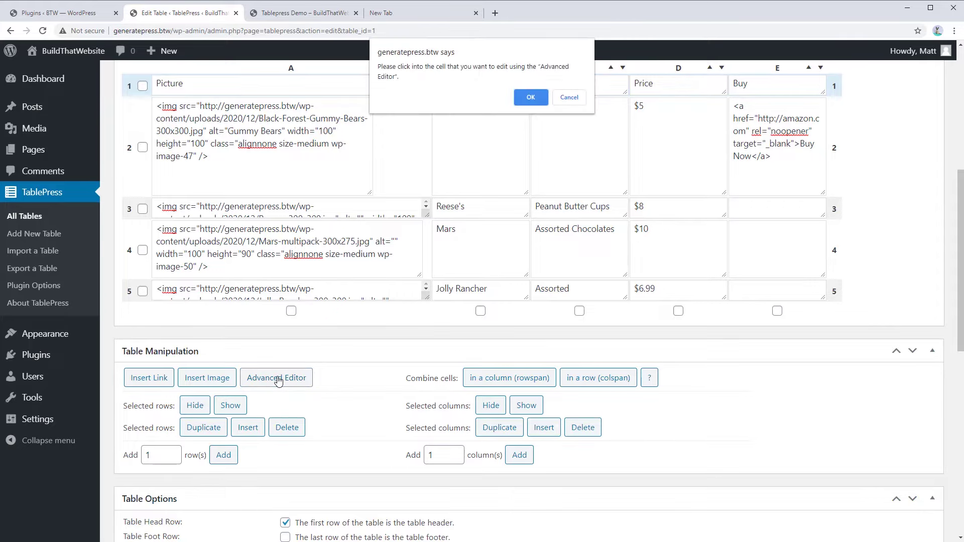
pyautogui.click(531, 97)
pyautogui.click(776, 211)
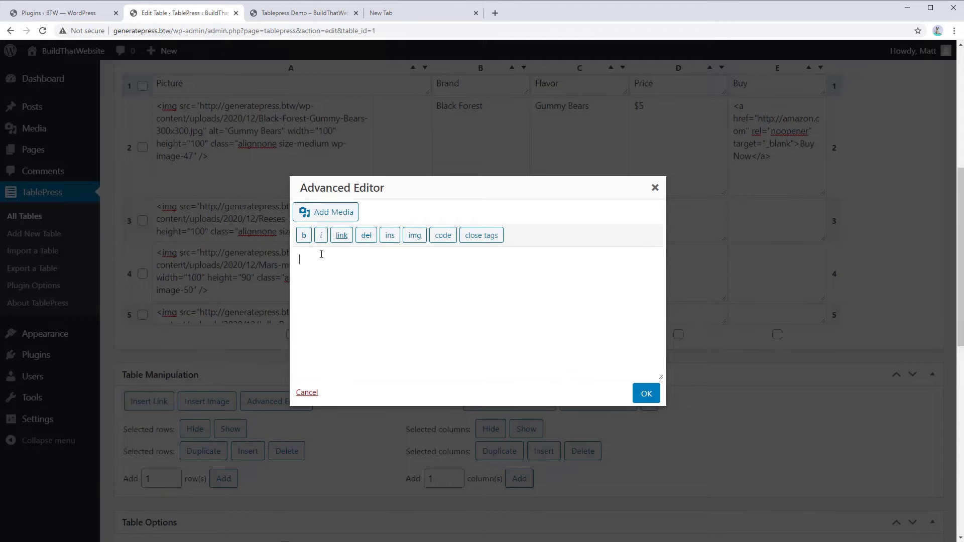
pyautogui.write('Bold Text')
pyautogui.moveTo(345, 262); pyautogui.dragTo(299, 260)
pyautogui.click(304, 235)
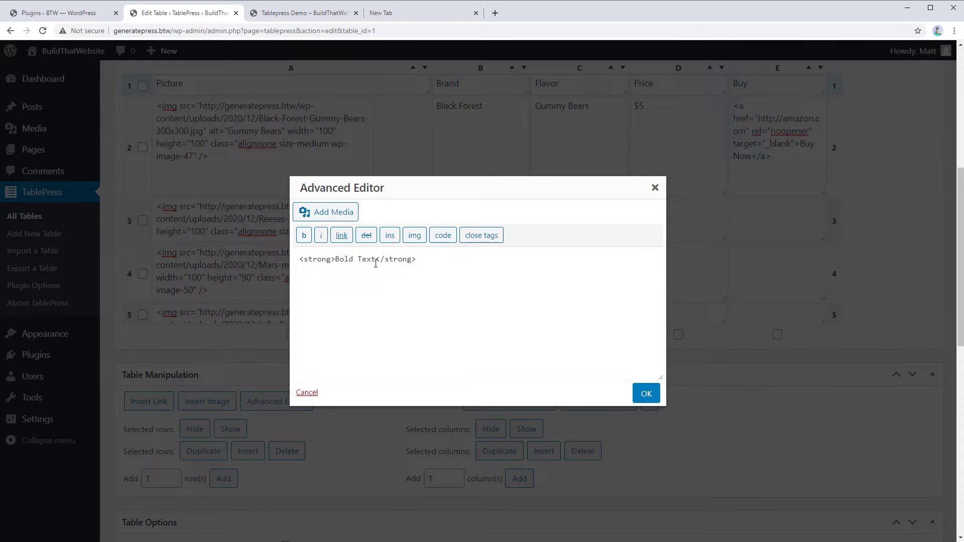
# Step: Turn the words "Bold Text" into a link opening in a new tab and apply the edit to the cell
pyautogui.moveTo(375, 261); pyautogui.dragTo(335, 260)
pyautogui.click(337, 236)
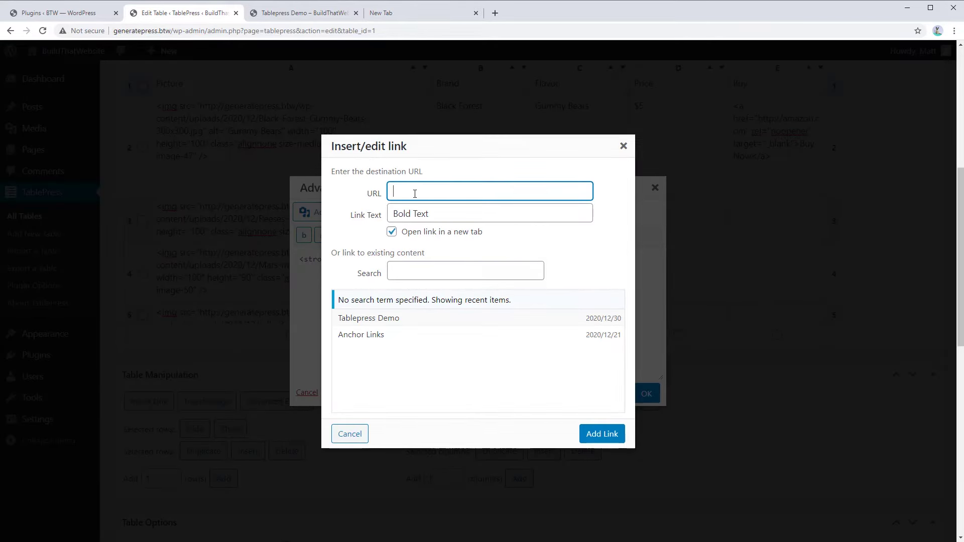
pyautogui.click(610, 436)
pyautogui.click(646, 394)
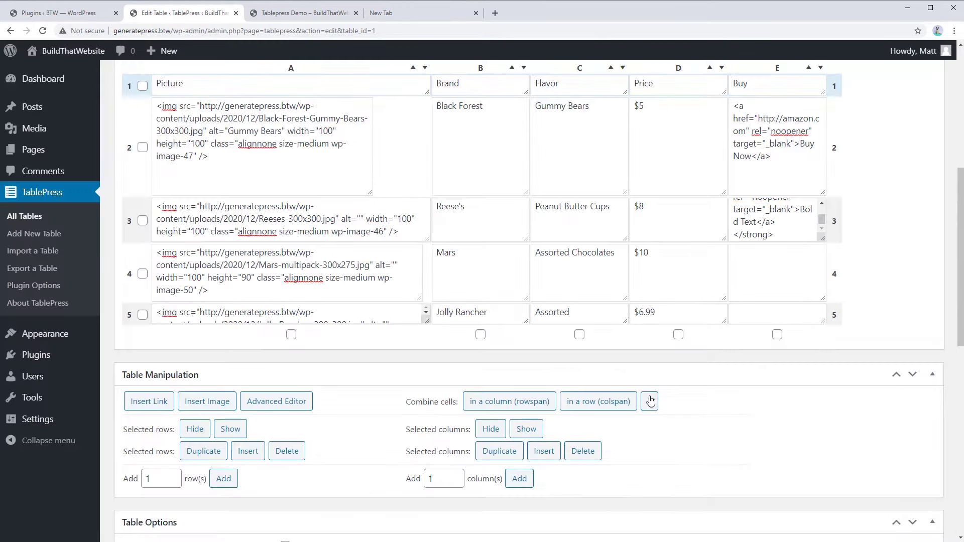
# Step: Save the table and preview the bold linked text in the Reese's row
pyautogui.scroll(-10, 169, 443)
pyautogui.click(169, 439)
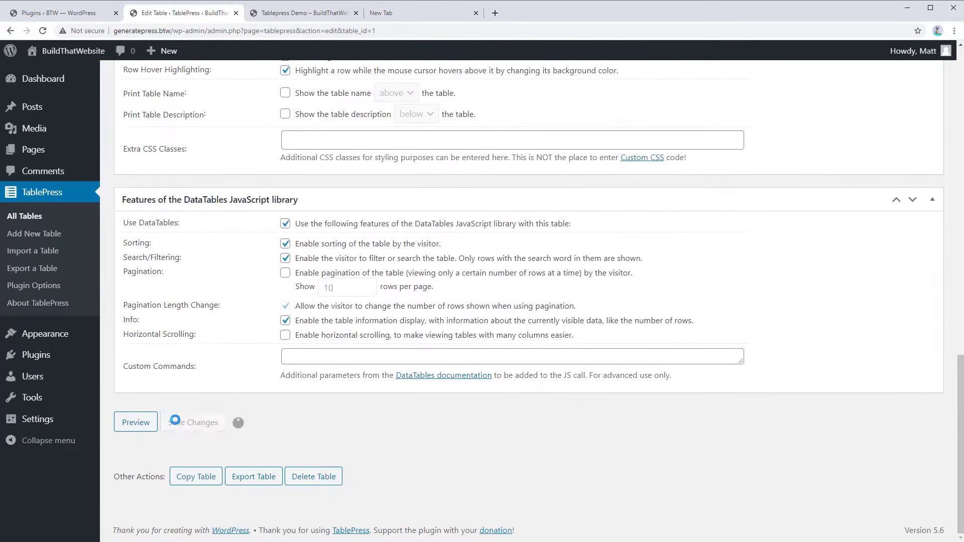
pyautogui.click(136, 434)
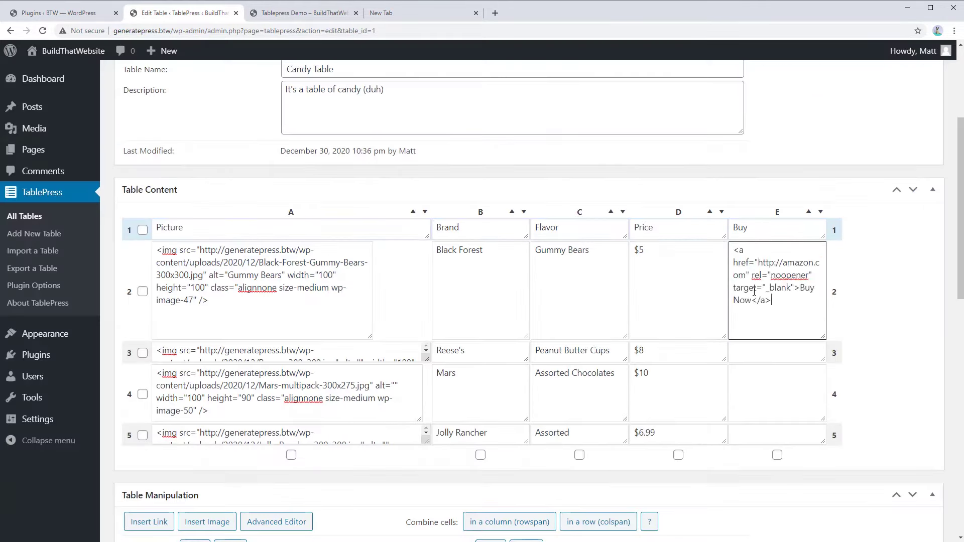
# Step: Copy the Black Forest row's Buy Now link code into the Buy cells of rows 3, 4 and 5
pyautogui.hotkey('ctrl', 'a')
pyautogui.hotkey('ctrl', 'c')
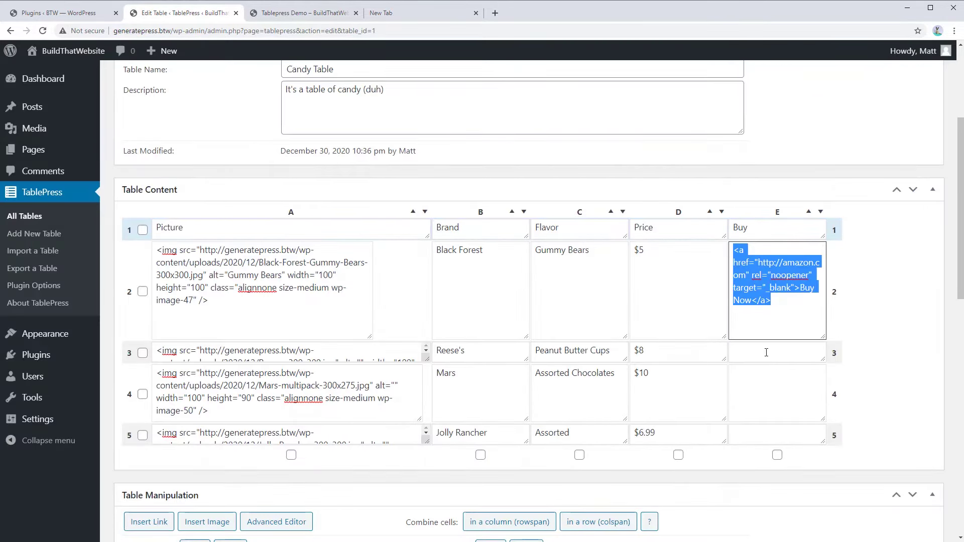
pyautogui.click(767, 353)
pyautogui.hotkey('ctrl', 'v')
pyautogui.click(770, 413)
pyautogui.hotkey('ctrl', 'v')
pyautogui.click(770, 430)
pyautogui.hotkey('ctrl', 'v')
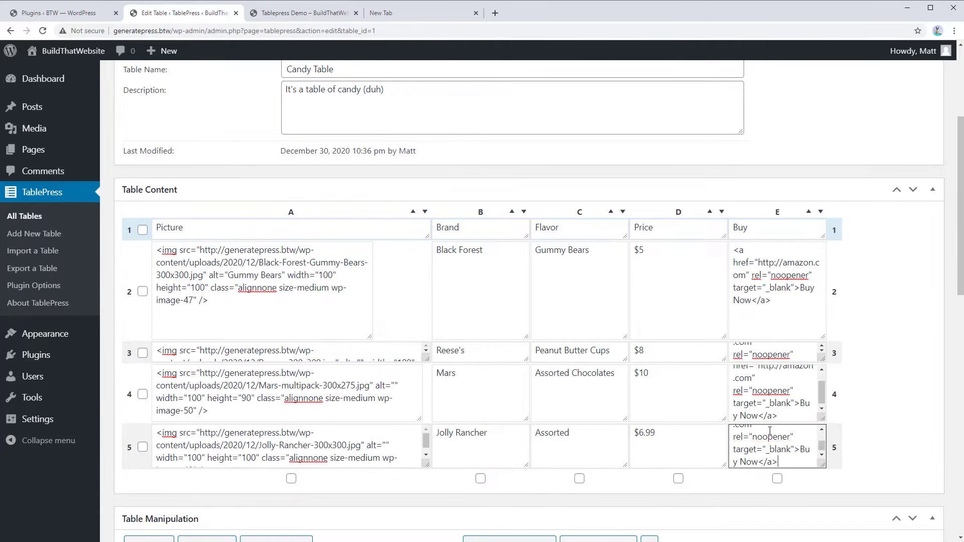
# Step: Add 4 empty rows below the Jolly Rancher row of the candy table
pyautogui.scroll(2, 772, 442)
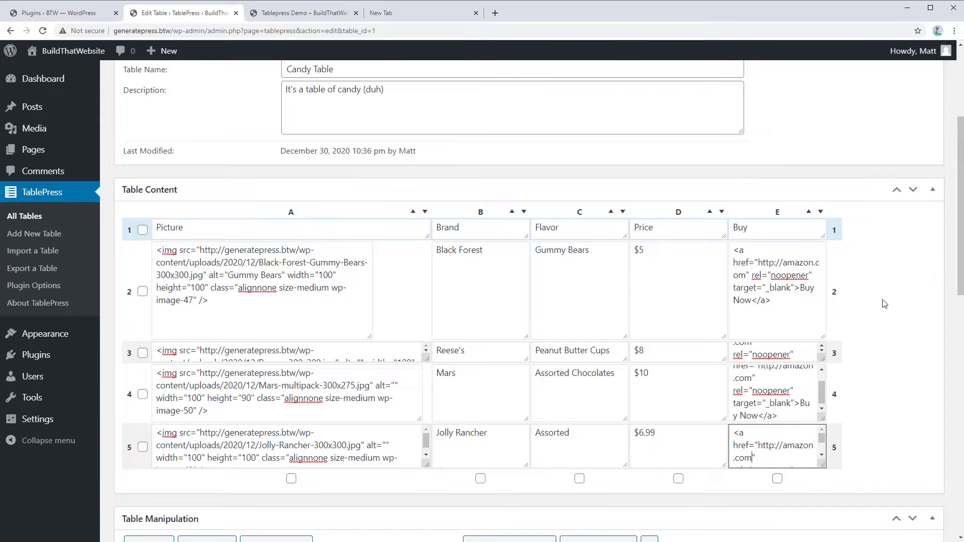
pyautogui.scroll(-2, 855, 348)
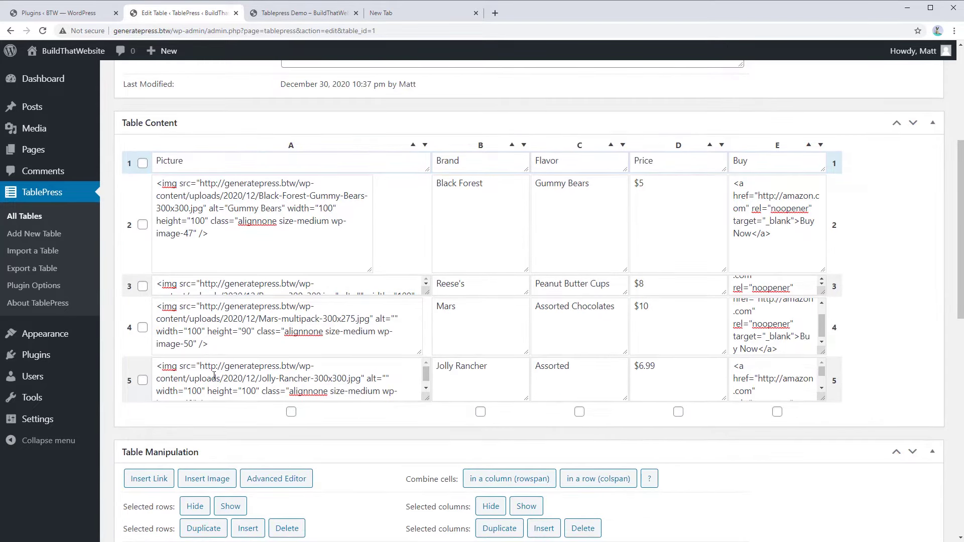
pyautogui.click(142, 380)
pyautogui.scroll(-2, 159, 417)
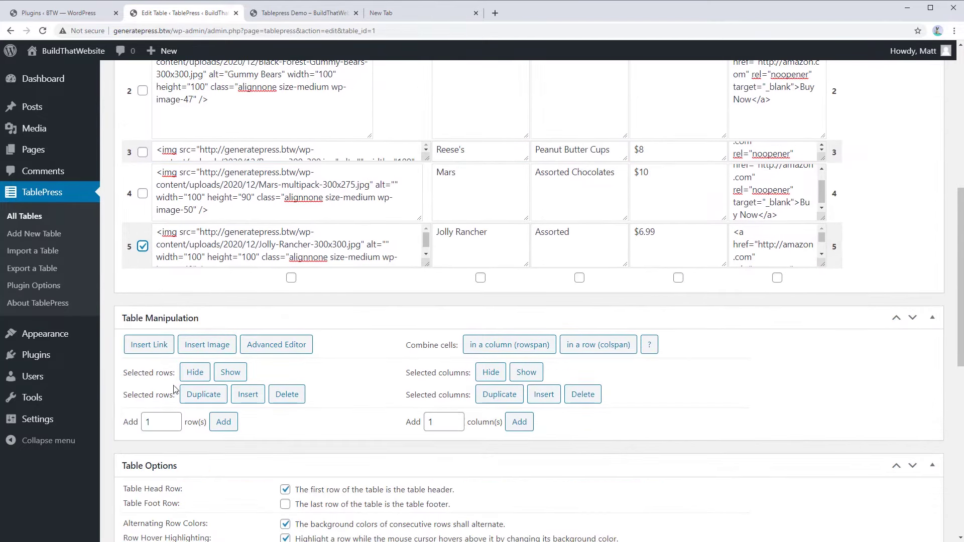
pyautogui.doubleClick(158, 422)
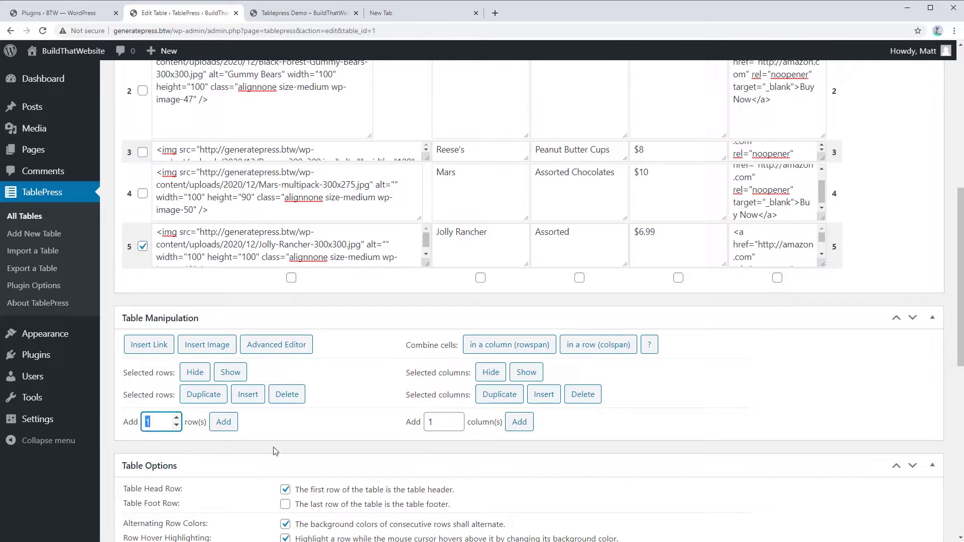
pyautogui.write('5')
pyautogui.doubleClick(147, 423)
pyautogui.press('BackSpace')
pyautogui.write('4')
pyautogui.click(221, 427)
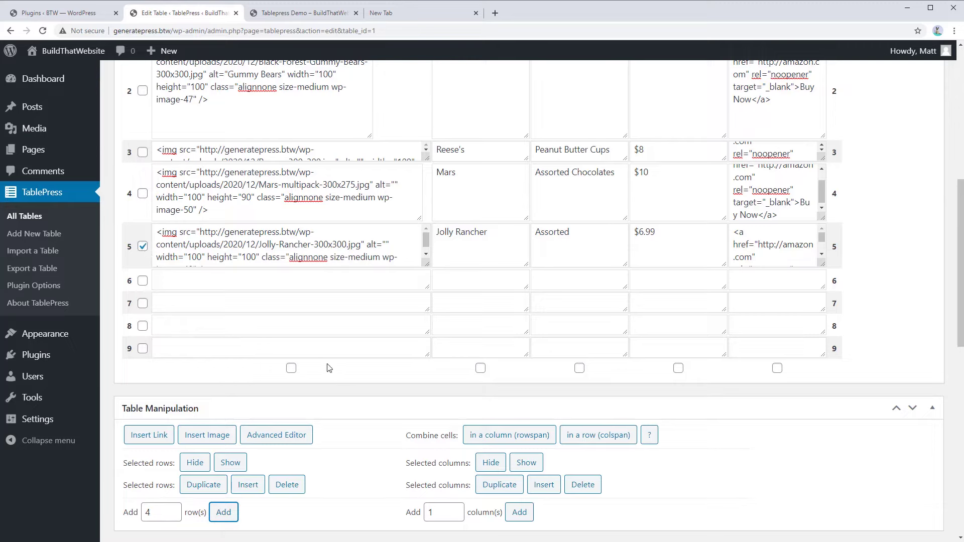
# Step: Delete the four empty rows 6 to 9 from the table while keeping row 5
pyautogui.click(143, 246)
pyautogui.click(142, 281)
pyautogui.keyDown('shift'); pyautogui.click(143, 348); pyautogui.keyUp('shift')
pyautogui.click(287, 485)
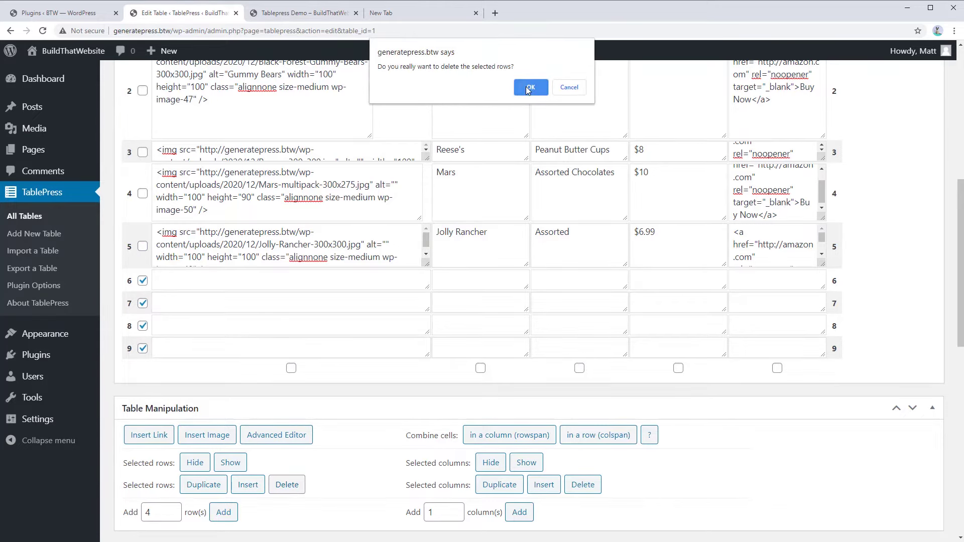
pyautogui.click(531, 88)
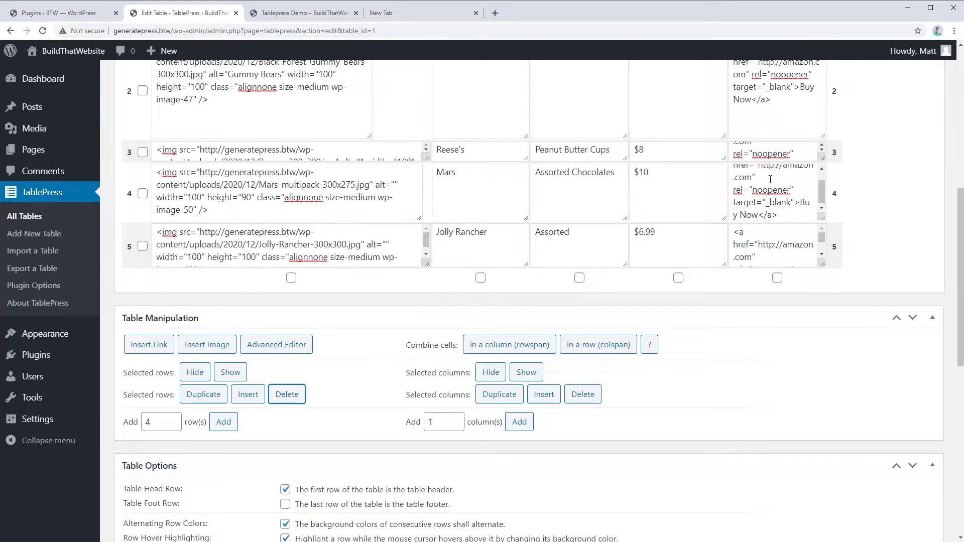
# Step: Duplicate the Jolly Rancher row and select the price in the copied row
pyautogui.click(143, 246)
pyautogui.click(203, 395)
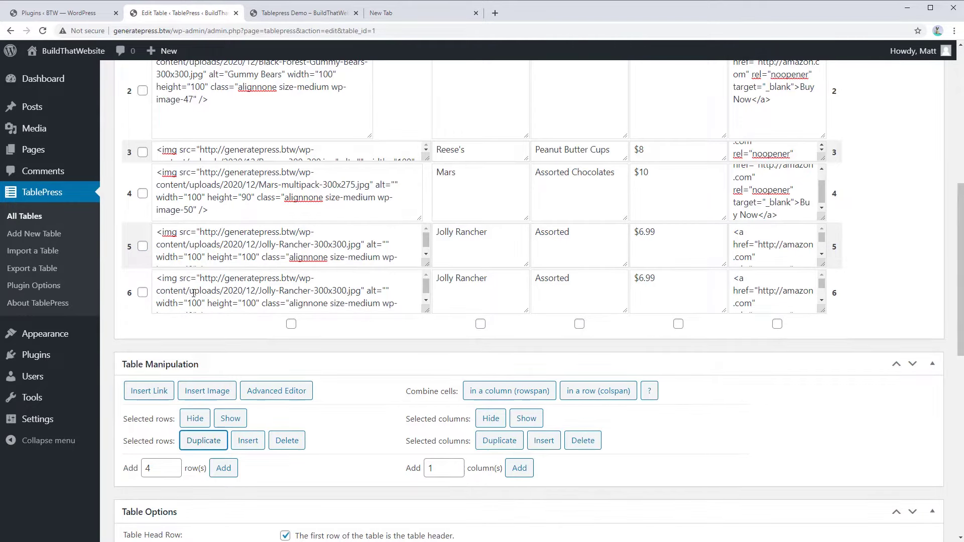
pyautogui.moveTo(663, 279); pyautogui.dragTo(544, 274)
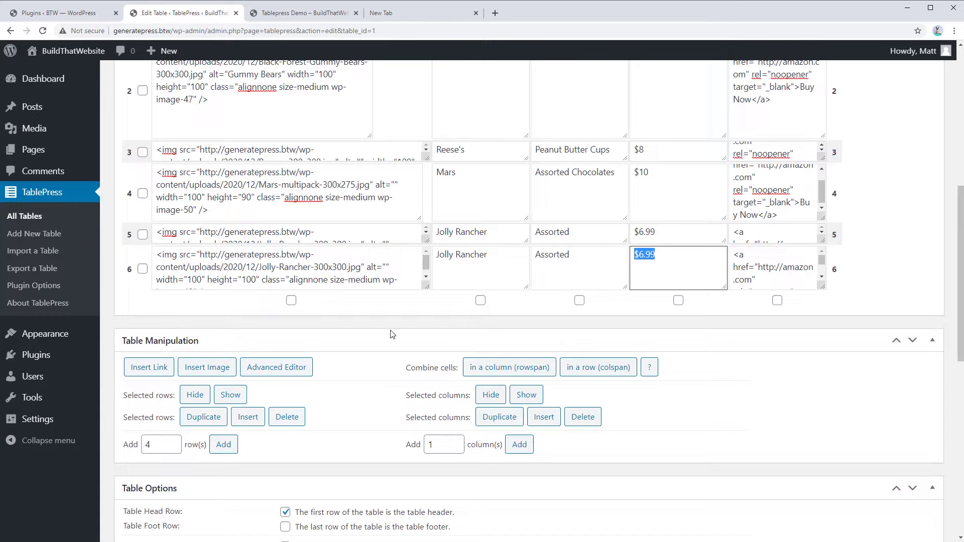
# Step: Delete the duplicated Jolly Rancher row 6 from the table
pyautogui.moveTo(129, 270)
pyautogui.mouseDown()
pyautogui.moveTo(128, 183)
pyautogui.moveTo(127, 280)
pyautogui.moveTo(128, 272)
pyautogui.mouseUp()
pyautogui.click(143, 269)
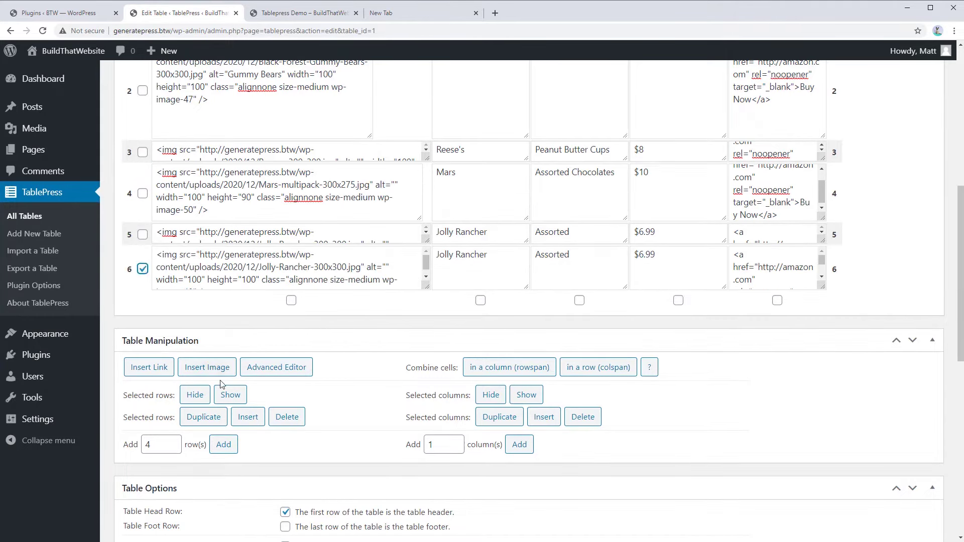
pyautogui.click(286, 416)
pyautogui.click(522, 86)
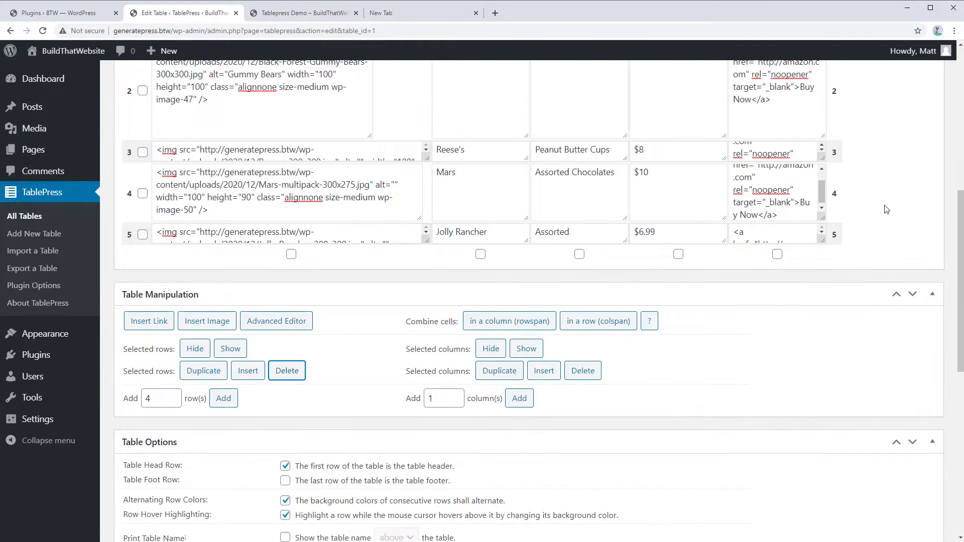
# Step: Save the table changes and reload the Tablepress Demo post to check the Buy column
pyautogui.scroll(6, 884, 214)
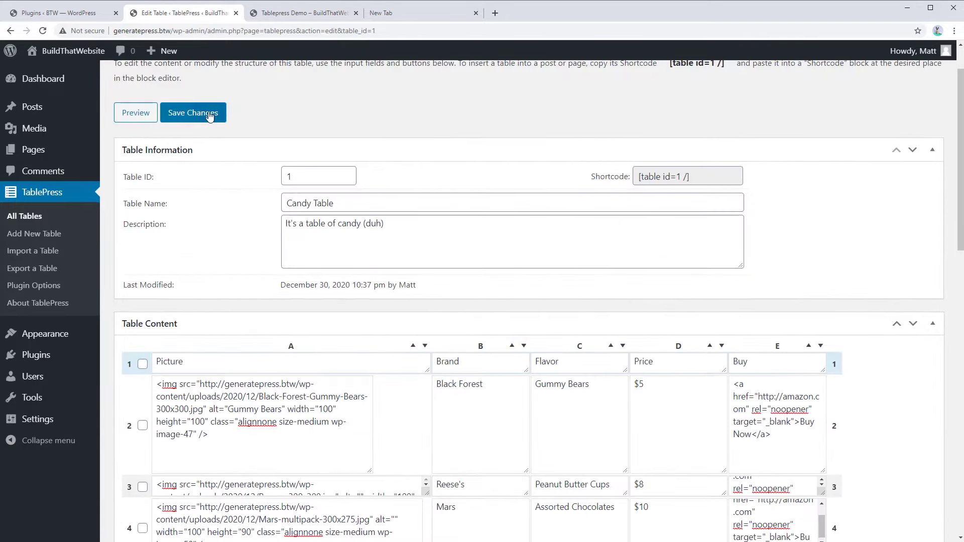
pyautogui.click(226, 115)
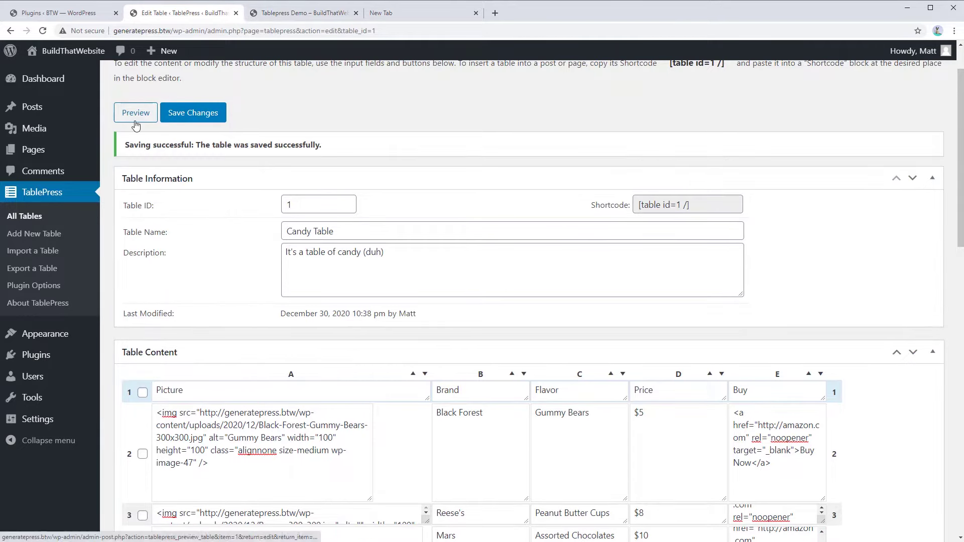
pyautogui.click(295, 15)
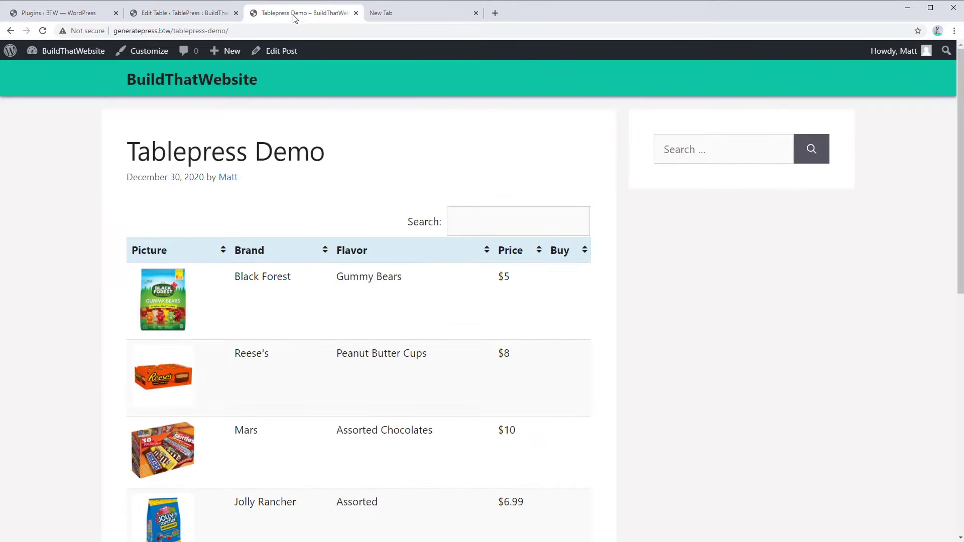
pyautogui.press('F5')
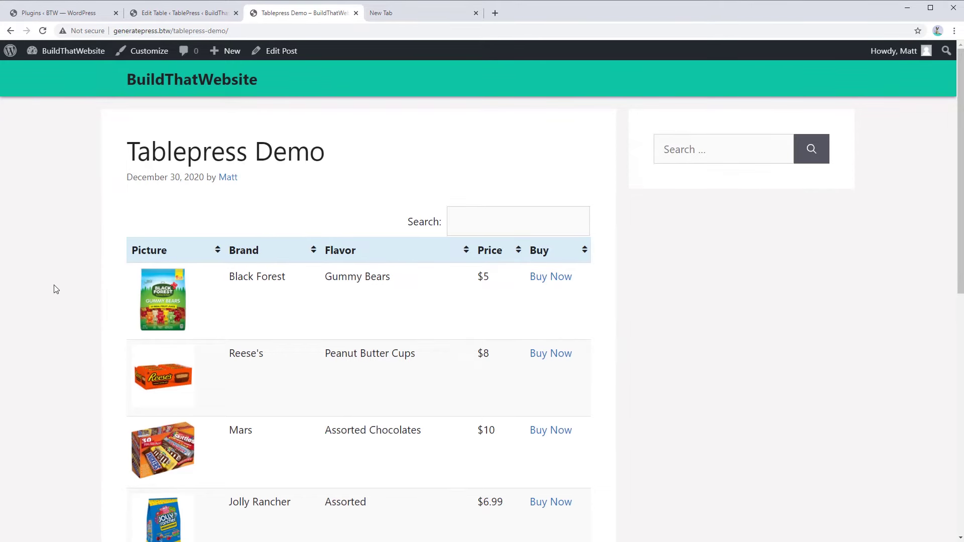
pyautogui.click(128, 257)
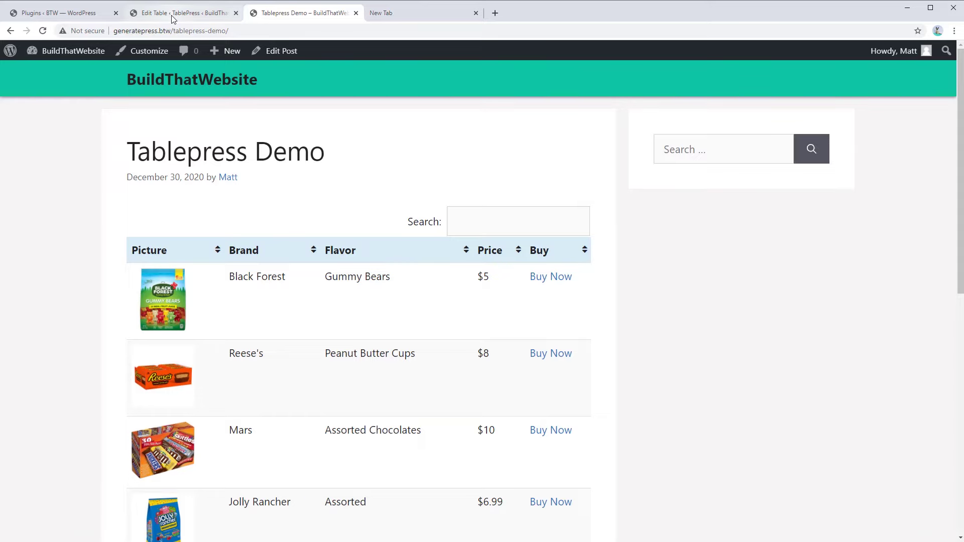
# Step: Return to the table editor and open TablePress's Plugin Options in a separate browser tab to view the Custom CSS setting
pyautogui.click(208, 13)
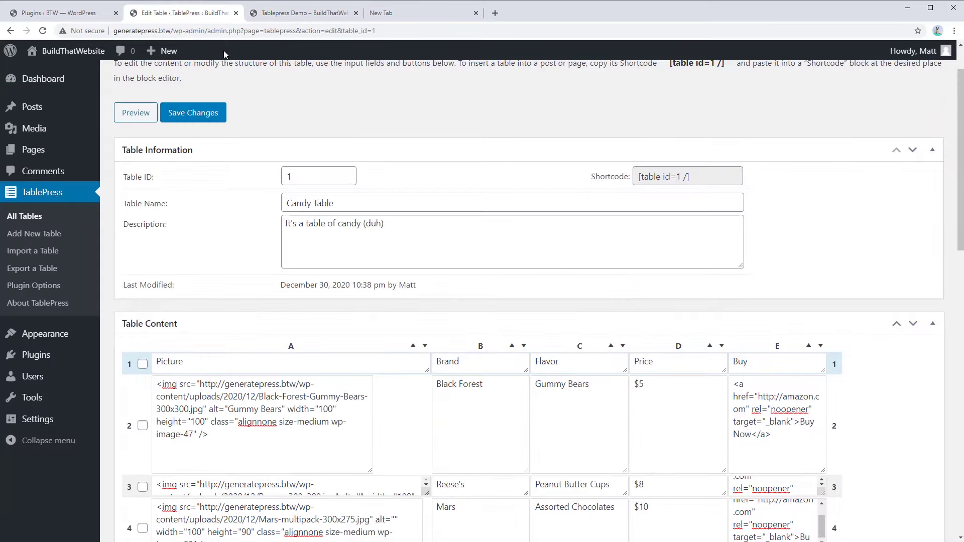
pyautogui.rightClick(36, 292)
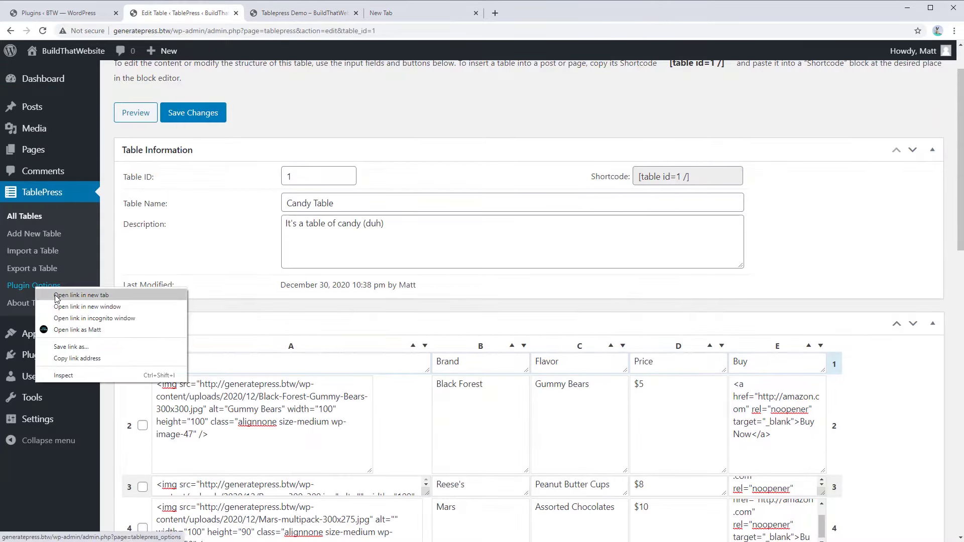
pyautogui.click(81, 295)
pyautogui.click(299, 15)
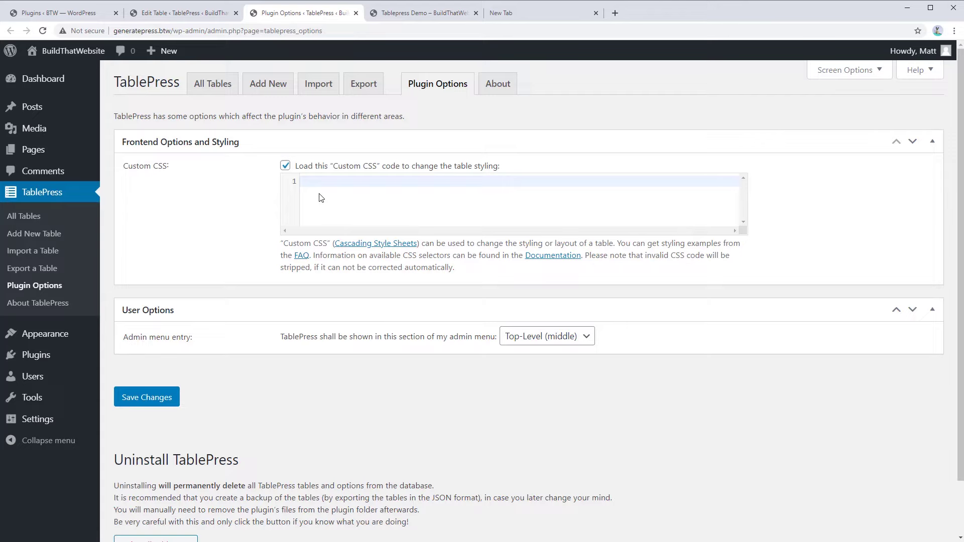
# Step: Add the extra CSS class "my-class" to the candy table's options and save the table
pyautogui.click(156, 13)
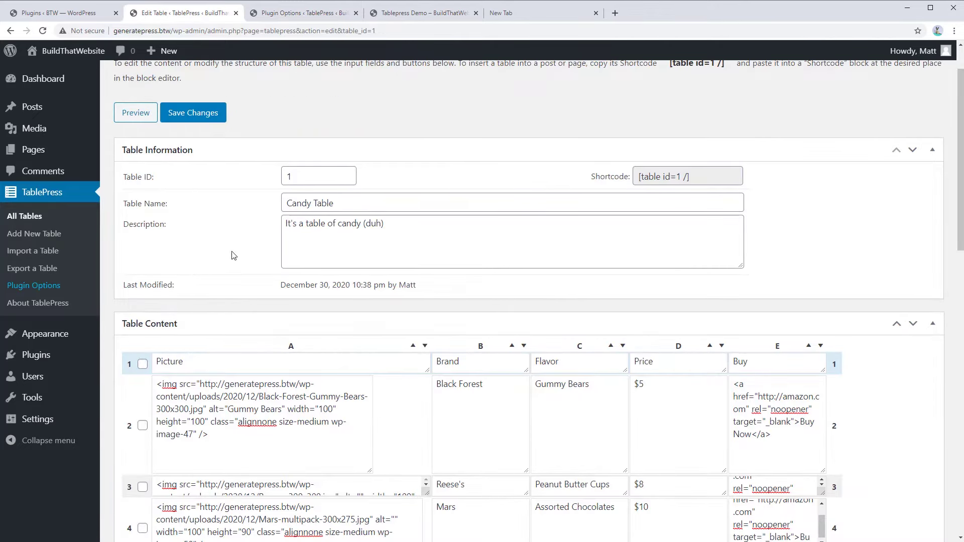
pyautogui.scroll(-9, 232, 255)
pyautogui.scroll(-7, 232, 255)
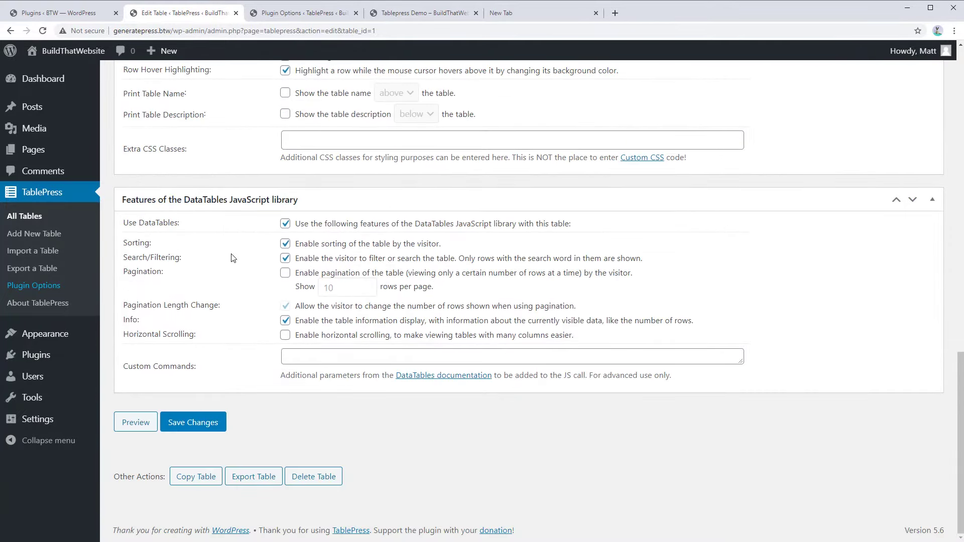
pyautogui.scroll(4, 233, 258)
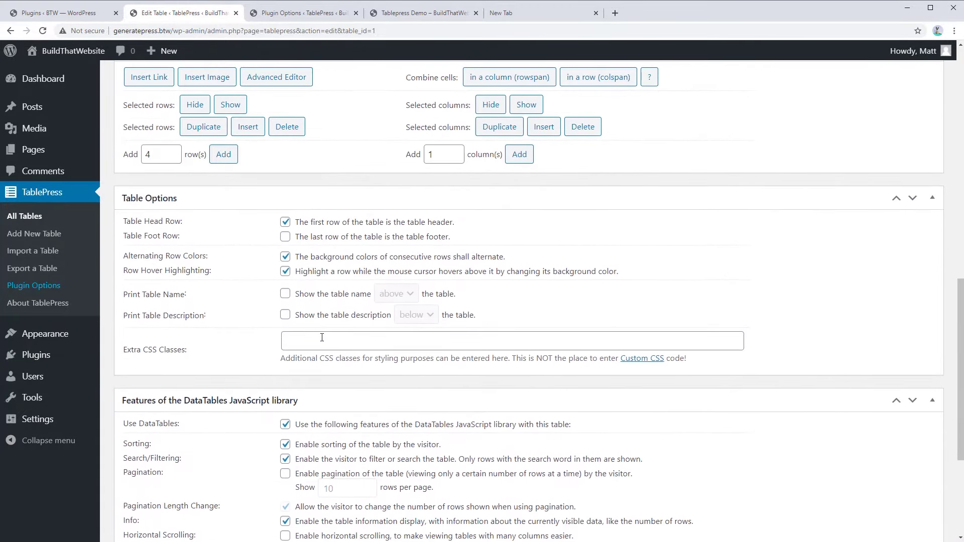
pyautogui.click(293, 346)
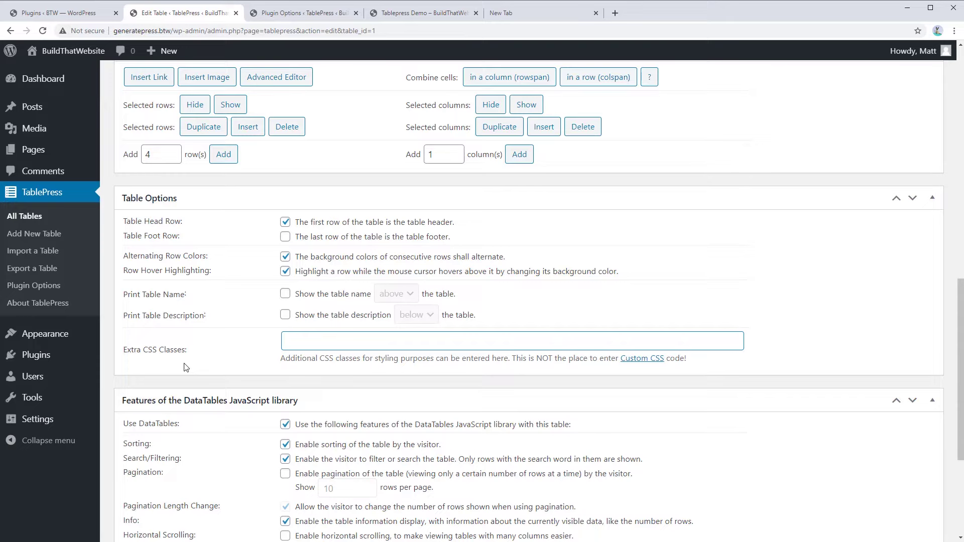
pyautogui.write('my-class')
pyautogui.scroll(-4, 186, 369)
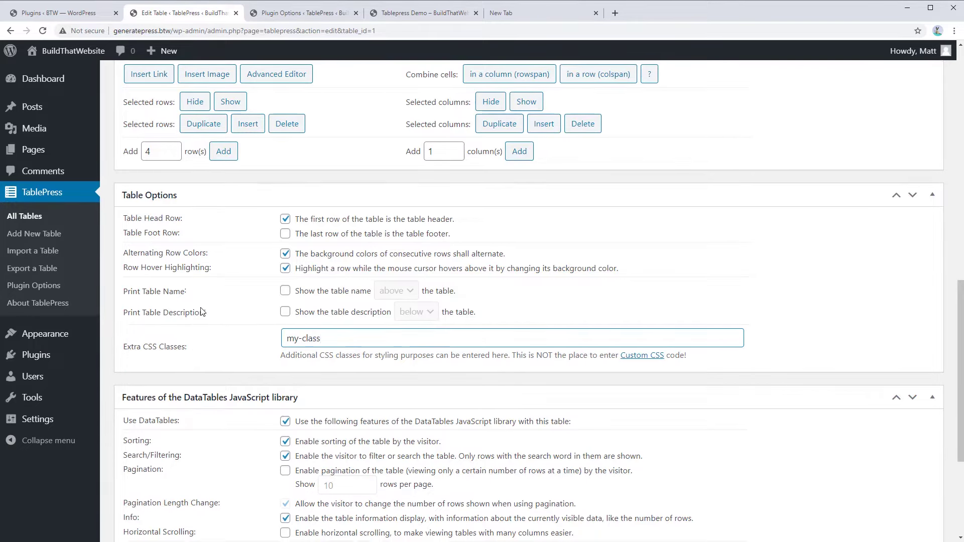
pyautogui.click(193, 422)
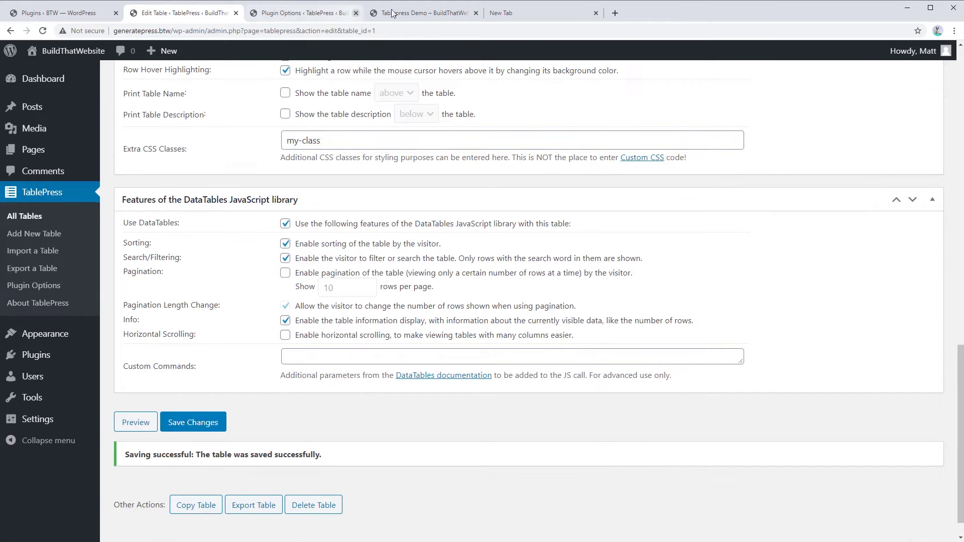
# Step: Inspect the table's header in the Tablepress Demo post and find the table element's CSS classes in the page code
pyautogui.click(407, 13)
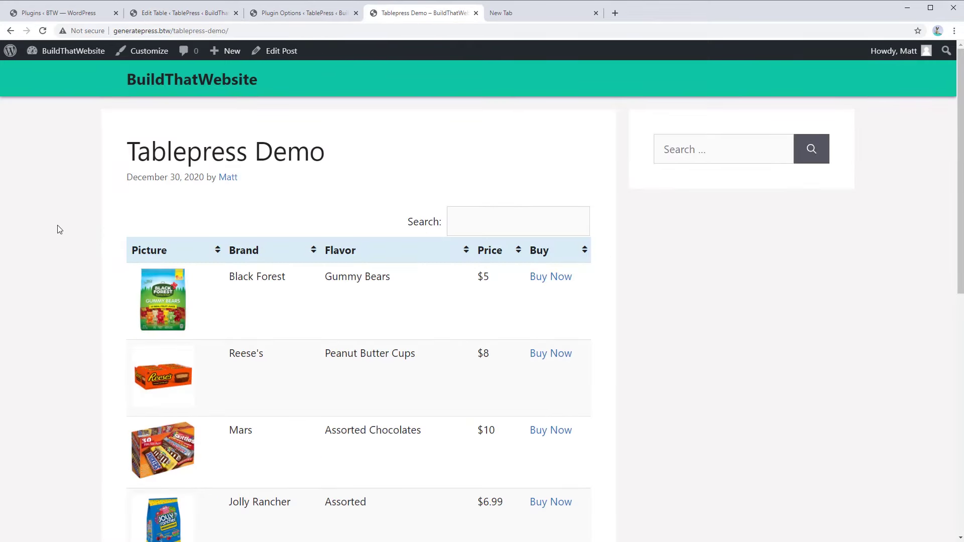
pyautogui.rightClick(378, 257)
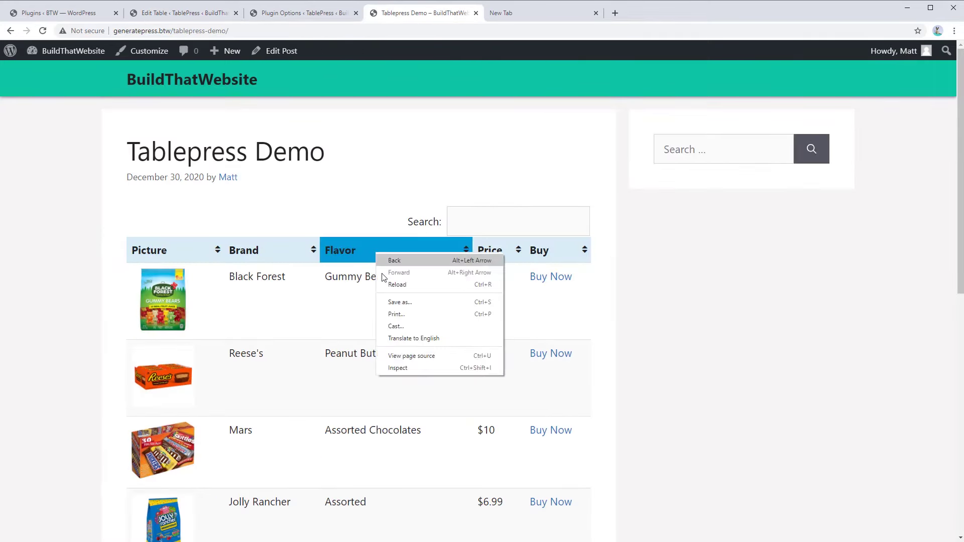
pyautogui.click(399, 369)
pyautogui.scroll(2, 257, 444)
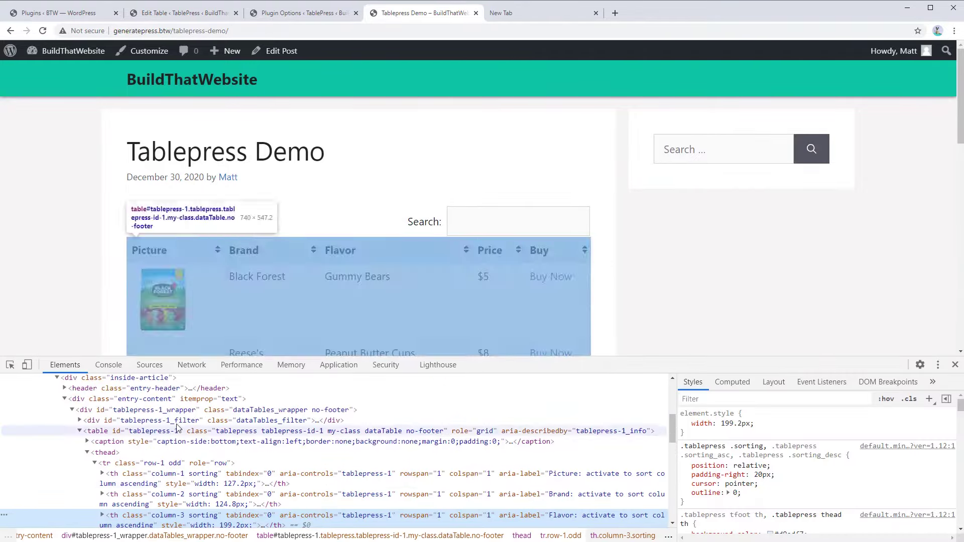
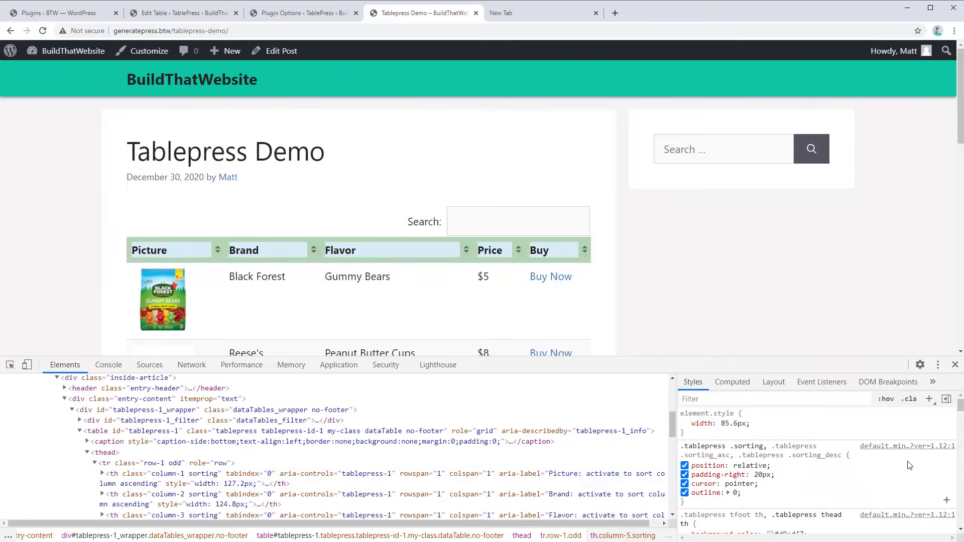
# Step: Set the table header cells' background color to the gray #8e8e8e in the inspected styles
pyautogui.scroll(-2, 816, 467)
pyautogui.scroll(-2, 785, 432)
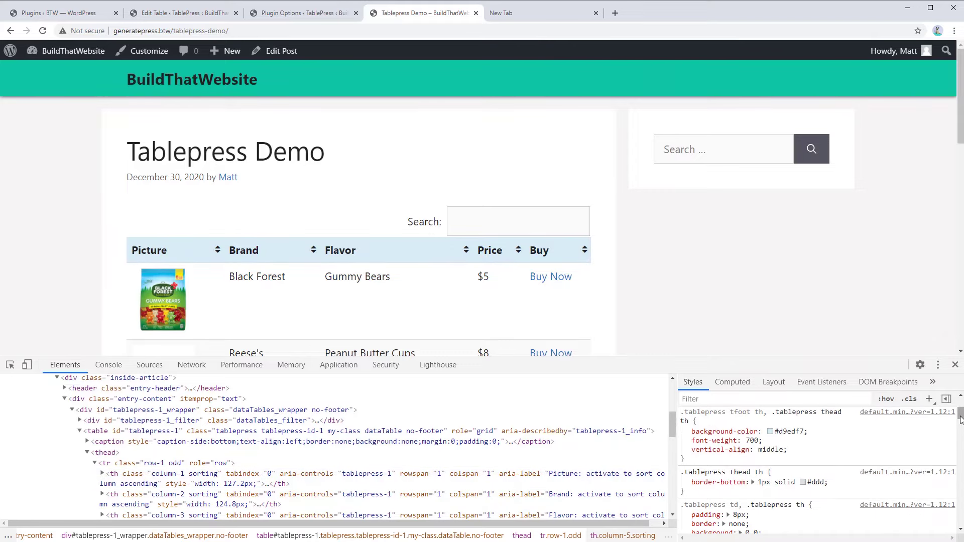
pyautogui.click(769, 432)
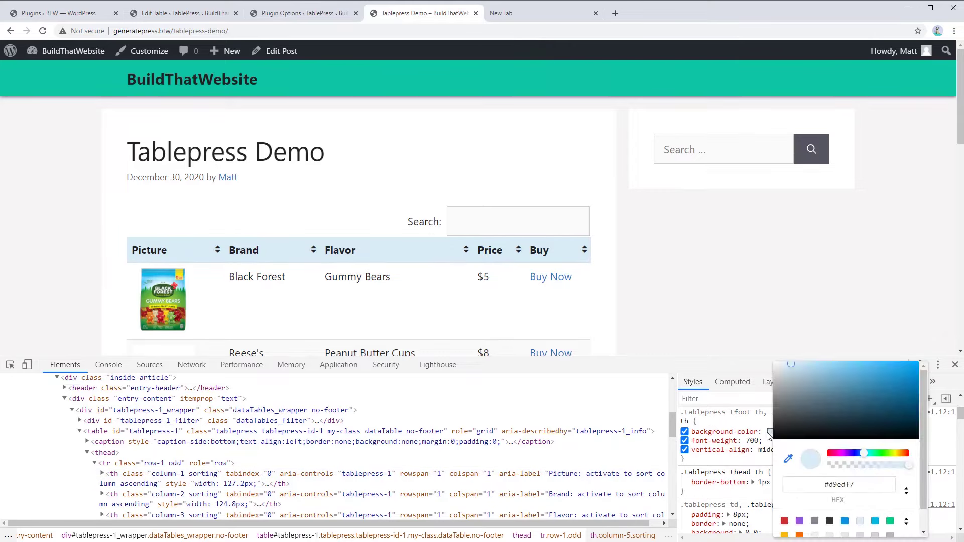
pyautogui.click(757, 422)
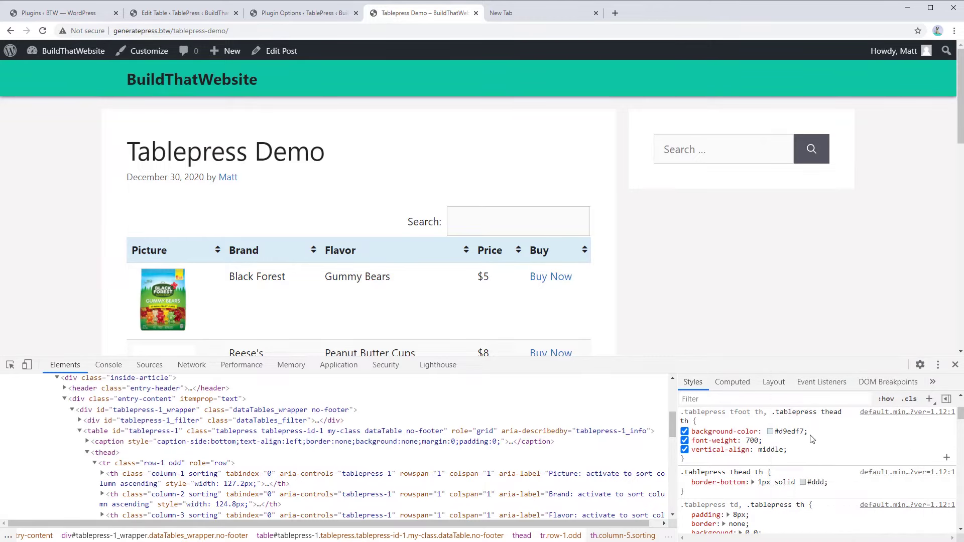
pyautogui.click(771, 432)
pyautogui.moveTo(785, 387); pyautogui.dragTo(771, 401)
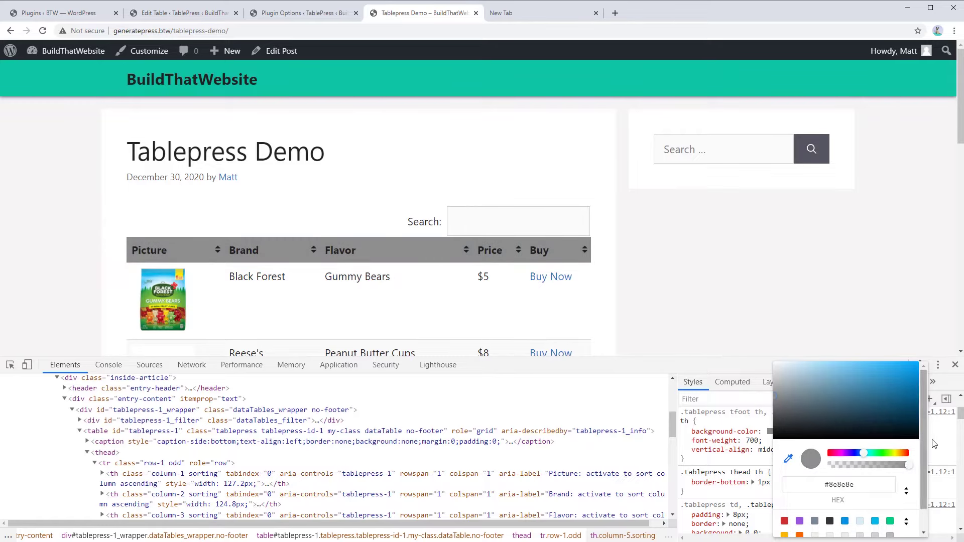
pyautogui.click(770, 400)
# Step: Try to replace the header cells' background color with a linear-gradient background in the inspected styles
pyautogui.scroll(3, 796, 453)
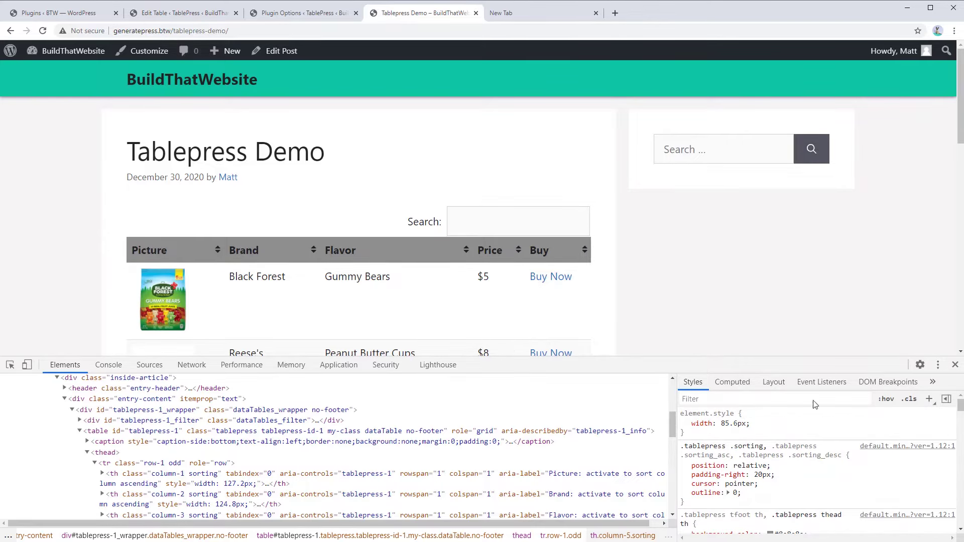
pyautogui.scroll(-3, 816, 473)
pyautogui.click(726, 468)
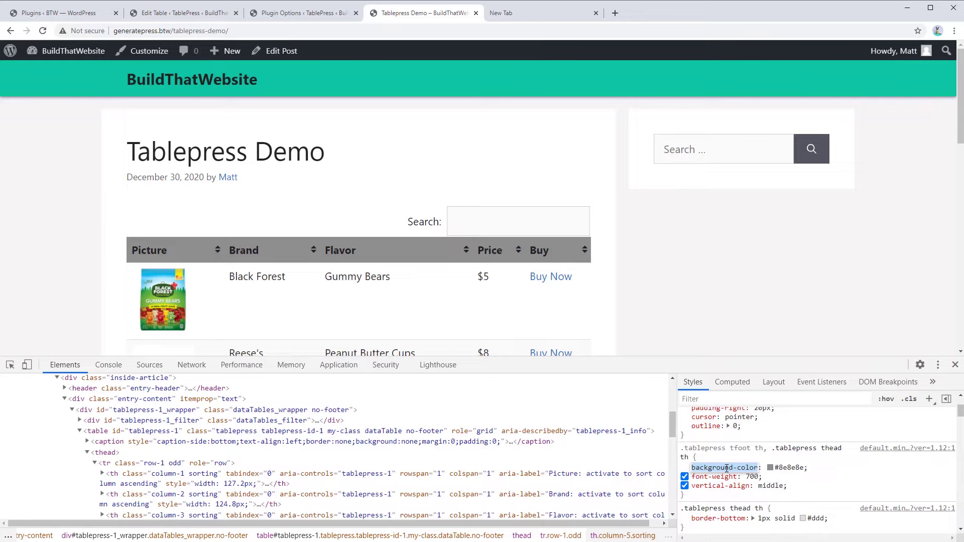
pyautogui.write('bac')
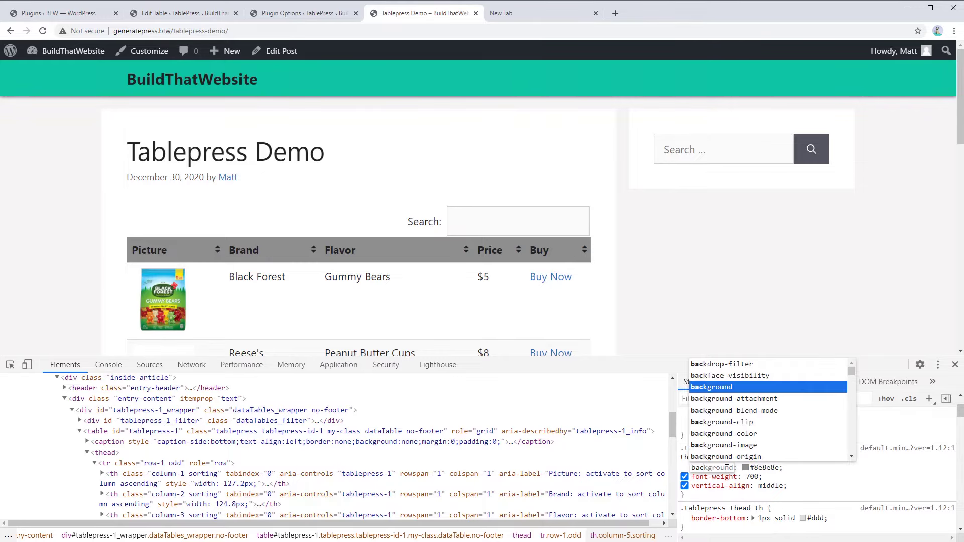
pyautogui.write('kground-')
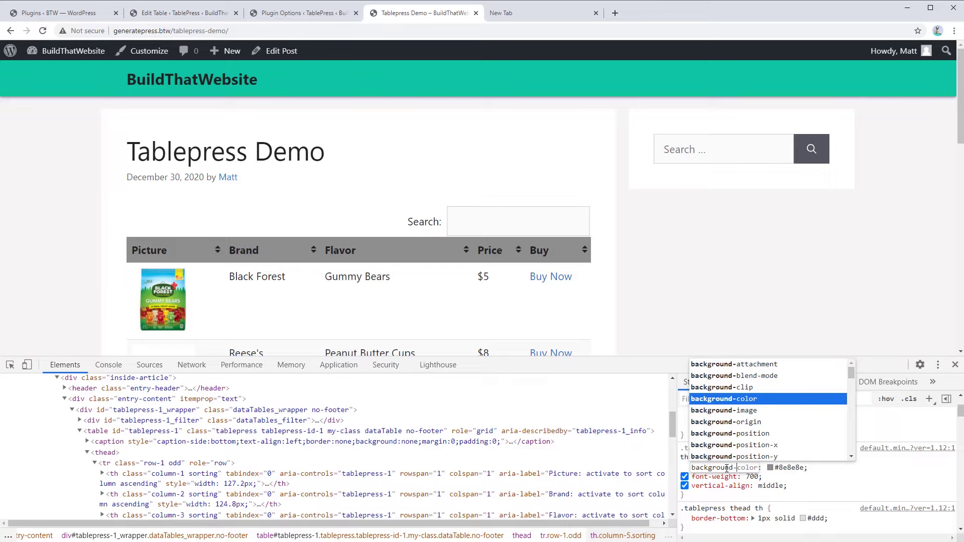
pyautogui.press('BackSpace')
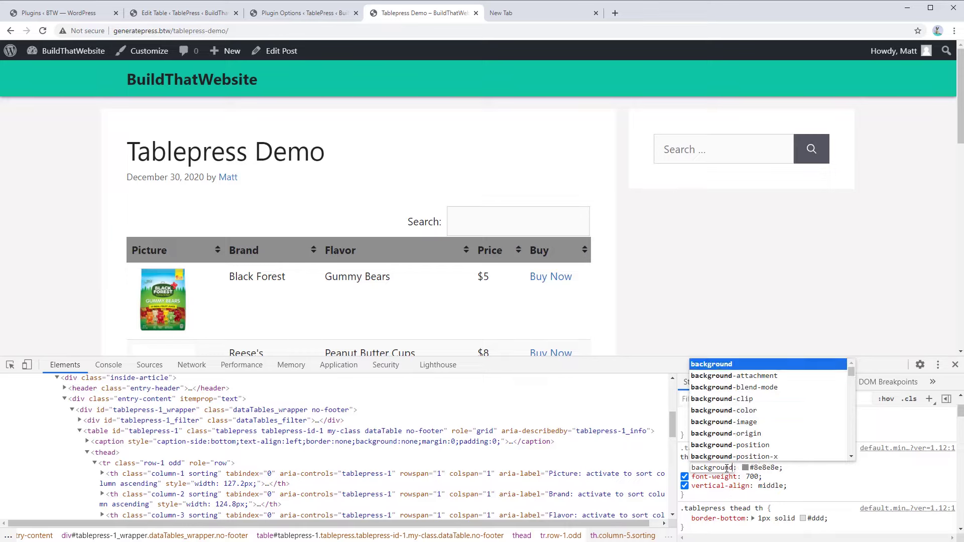
pyautogui.press('Tab')
pyautogui.write('lin')
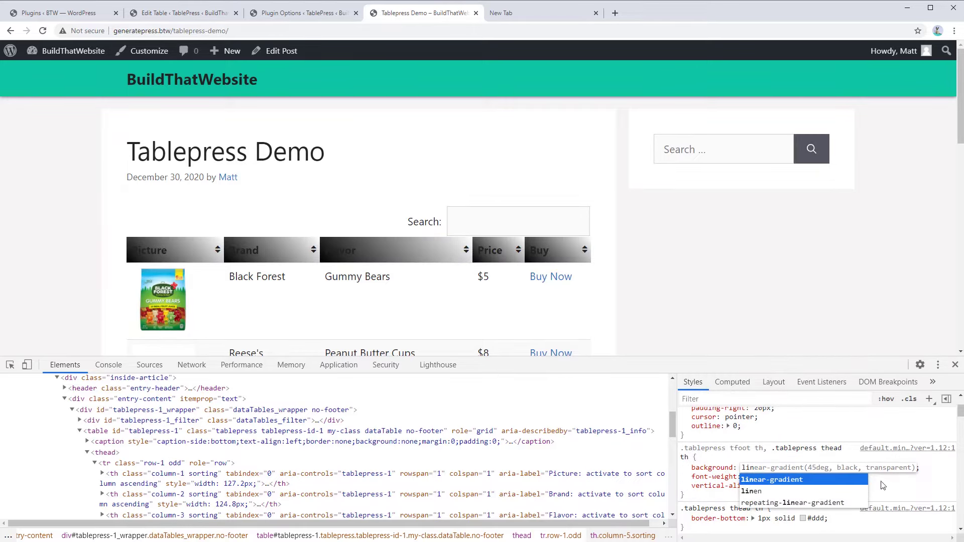
pyautogui.press('Escape')
pyautogui.scroll(3, 856, 488)
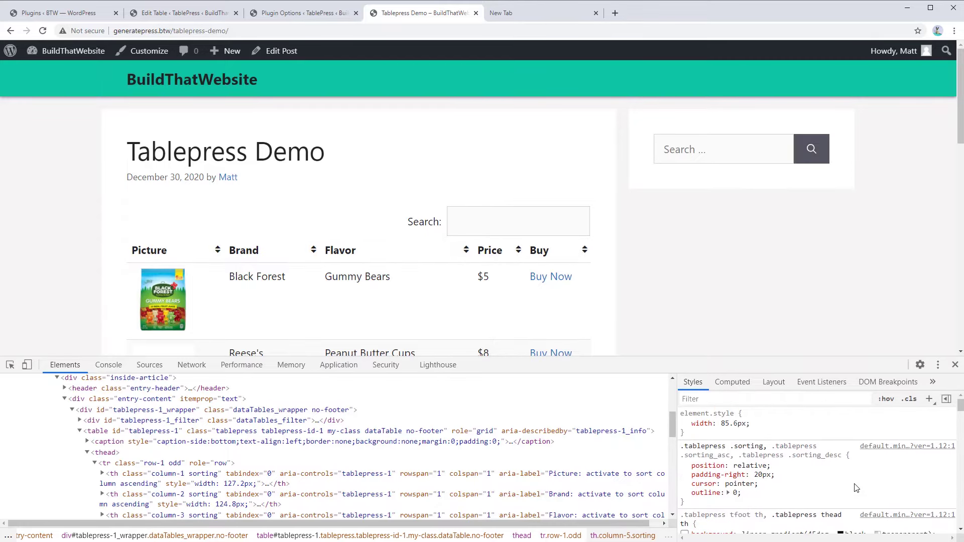
# Step: Add a new inspector style rule for the table's thead with the background linear-gradient(45deg, black, transparent)
pyautogui.click(233, 454)
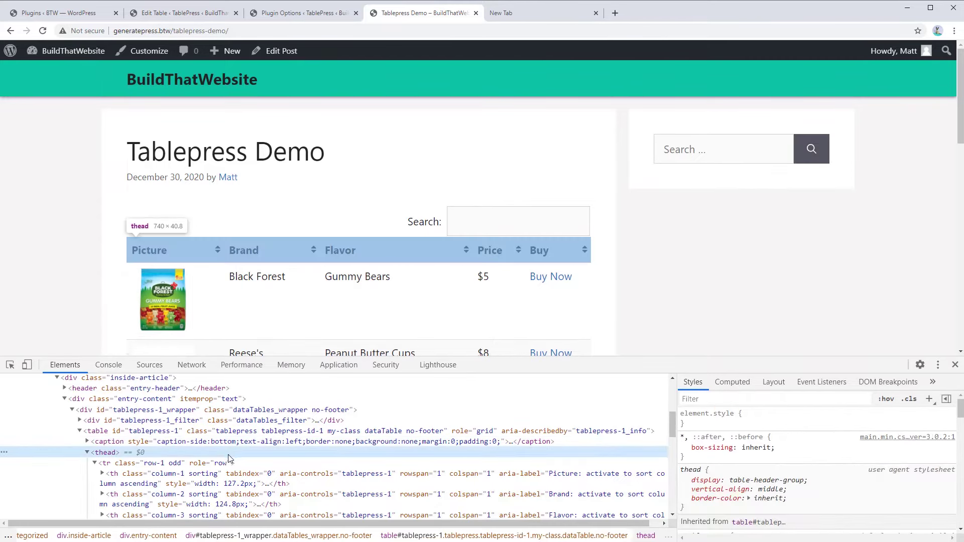
pyautogui.click(928, 399)
pyautogui.press('Return')
pyautogui.write('background-')
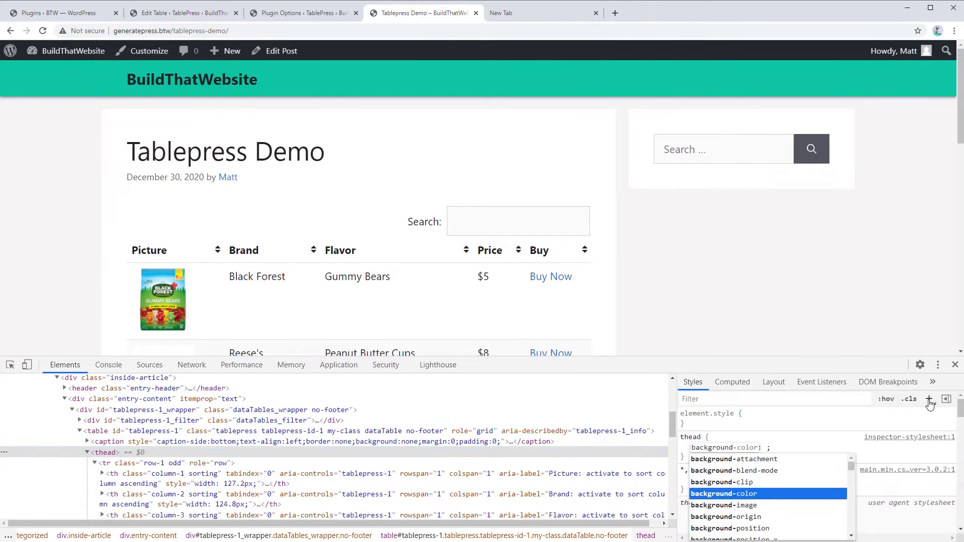
pyautogui.press('BackSpace')
pyautogui.press('Tab')
pyautogui.write('linear-gradient(45deg, black, transparent)')
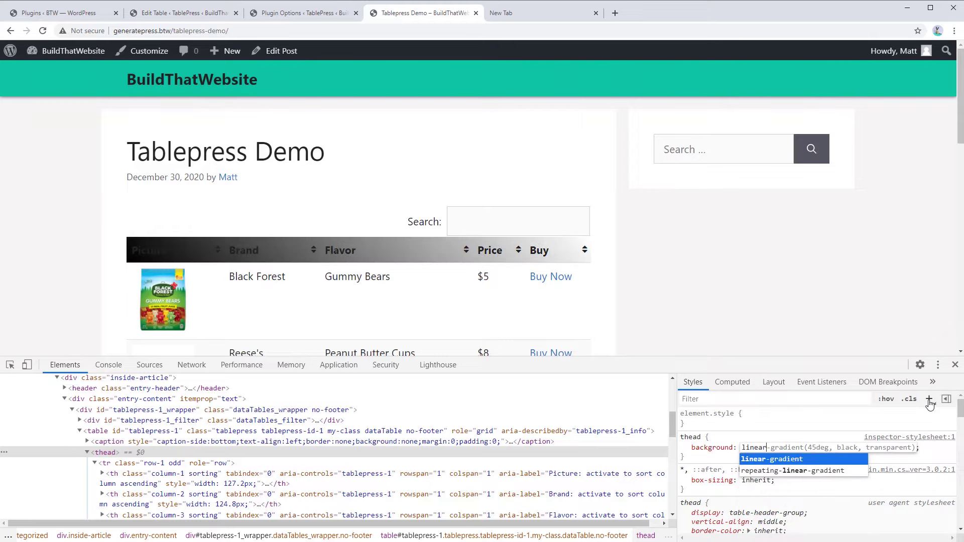
pyautogui.press('Return')
# Step: Set the thead gradient to 180deg running from #1e2131 to #4c5163
pyautogui.click(843, 447)
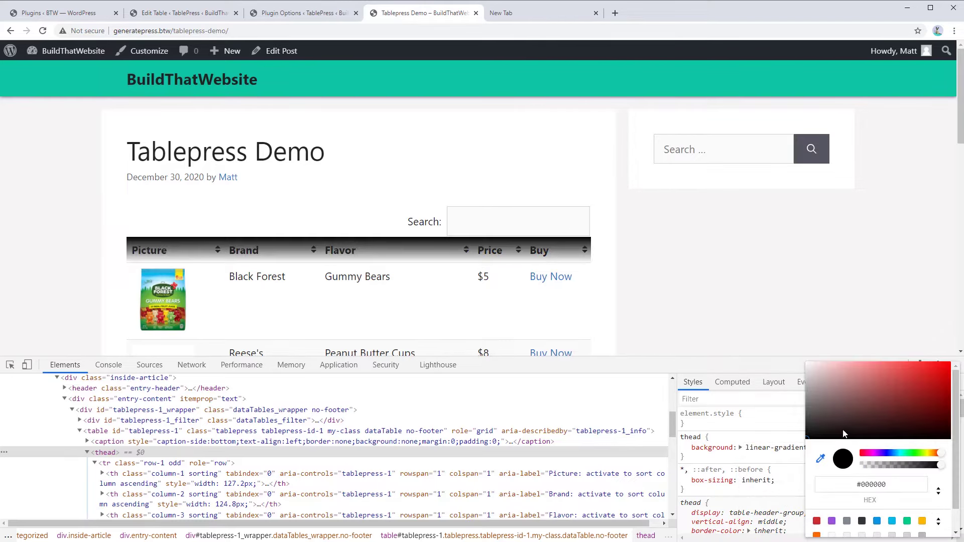
pyautogui.moveTo(883, 454); pyautogui.dragTo(838, 409)
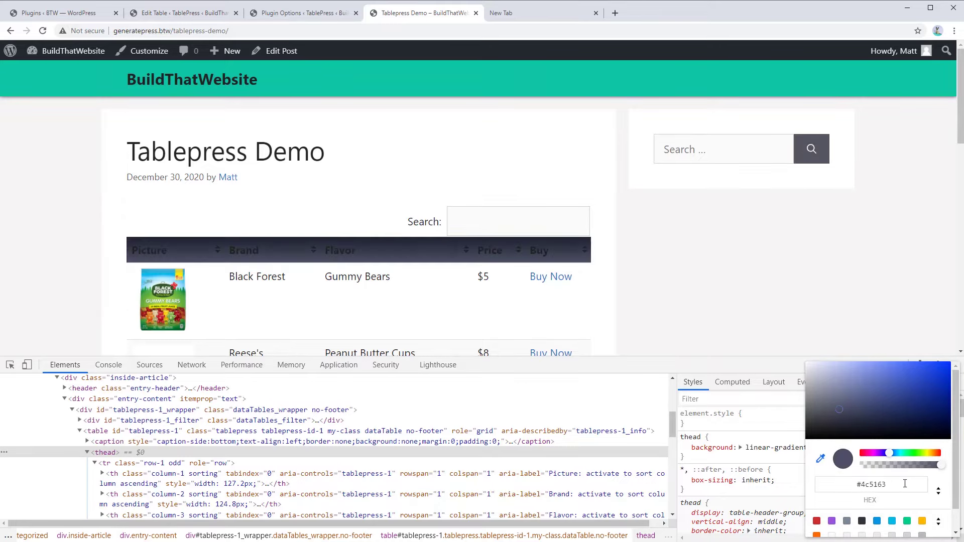
pyautogui.click(779, 431)
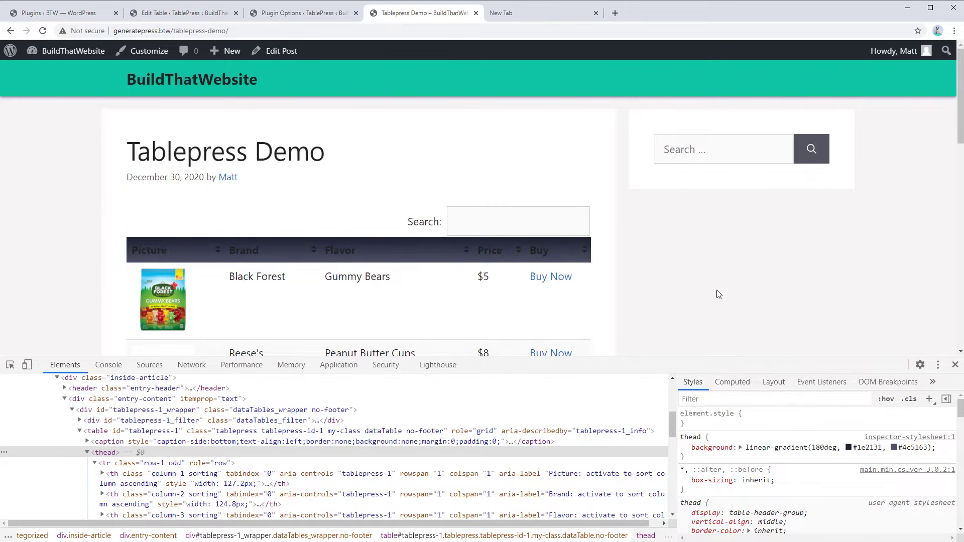
# Step: Copy the background gradient declaration from the thead rule in the inspected styles
pyautogui.scroll(-1, 821, 243)
pyautogui.scroll(-2, 821, 243)
pyautogui.moveTo(936, 451); pyautogui.dragTo(693, 448)
pyautogui.hotkey('ctrl', 'c')
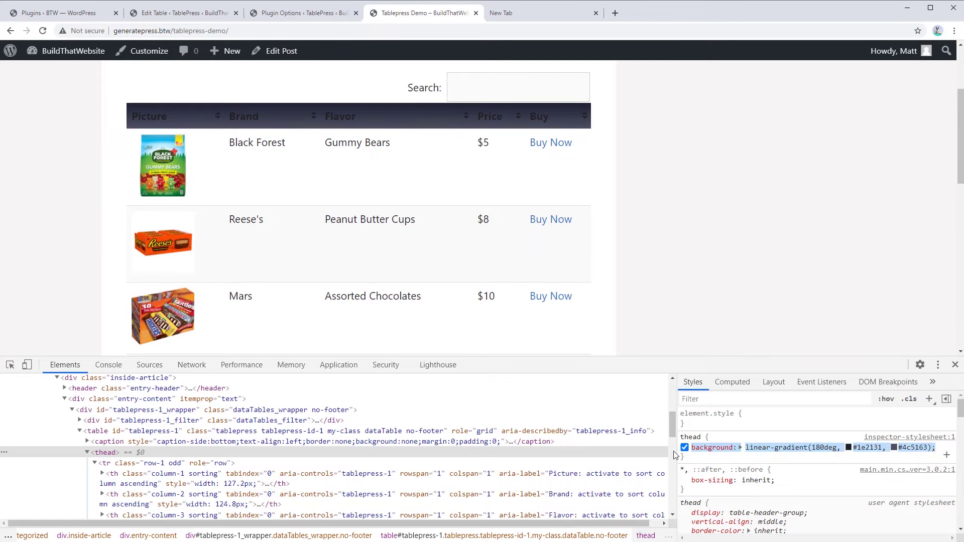
pyautogui.click(835, 480)
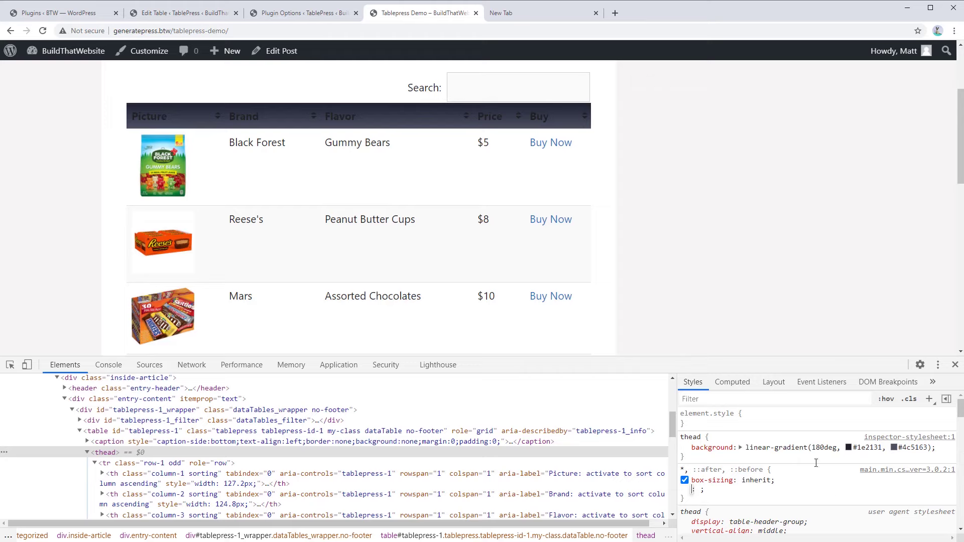
# Step: Start a Custom CSS rule for .tablepress.my-class th in TablePress's Plugin Options, checking the table's classes in the demo post
pyautogui.click(281, 14)
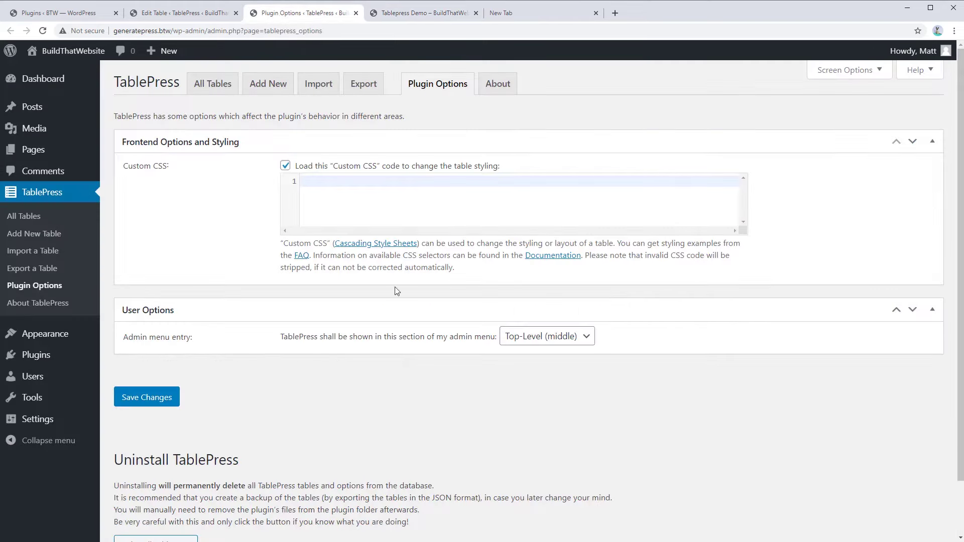
pyautogui.hotkey('ctrl', 'Tab')
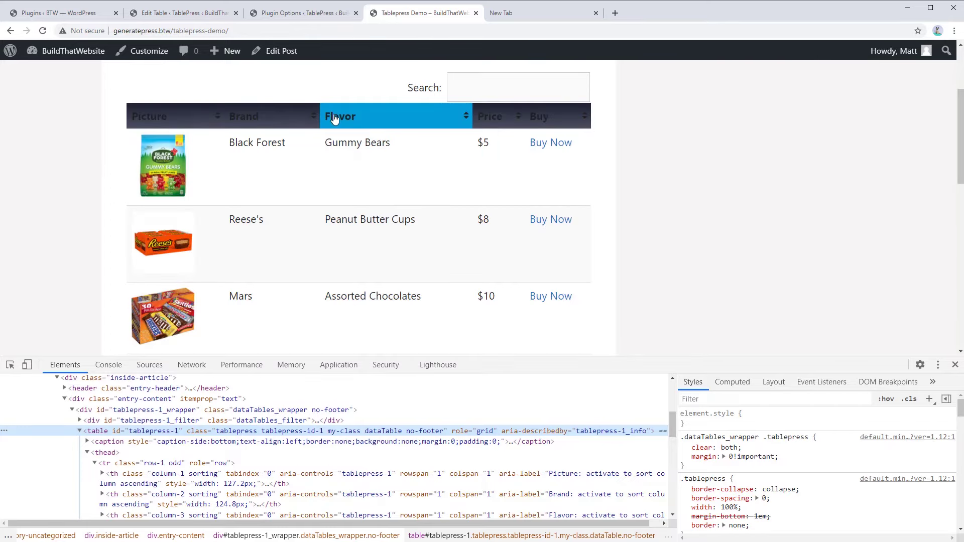
pyautogui.click(300, 13)
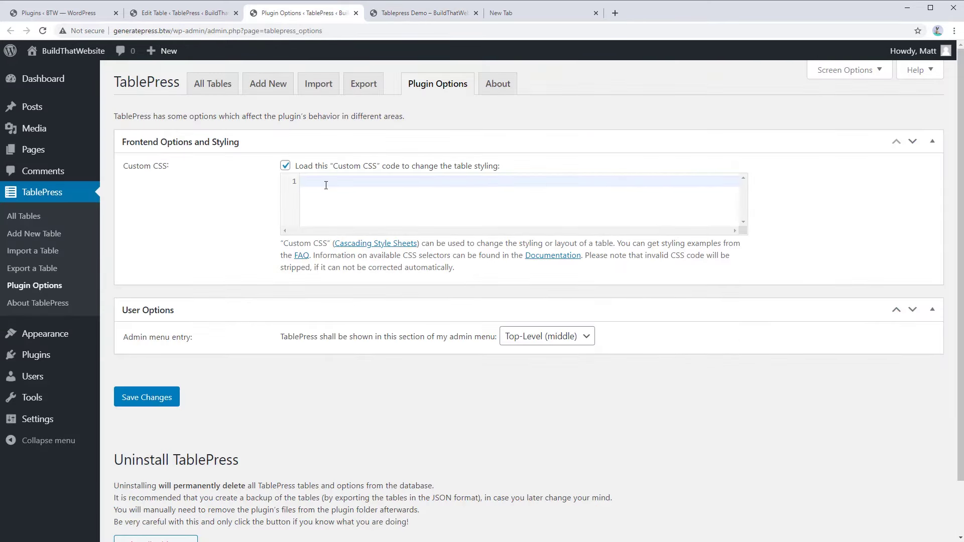
pyautogui.click(326, 185)
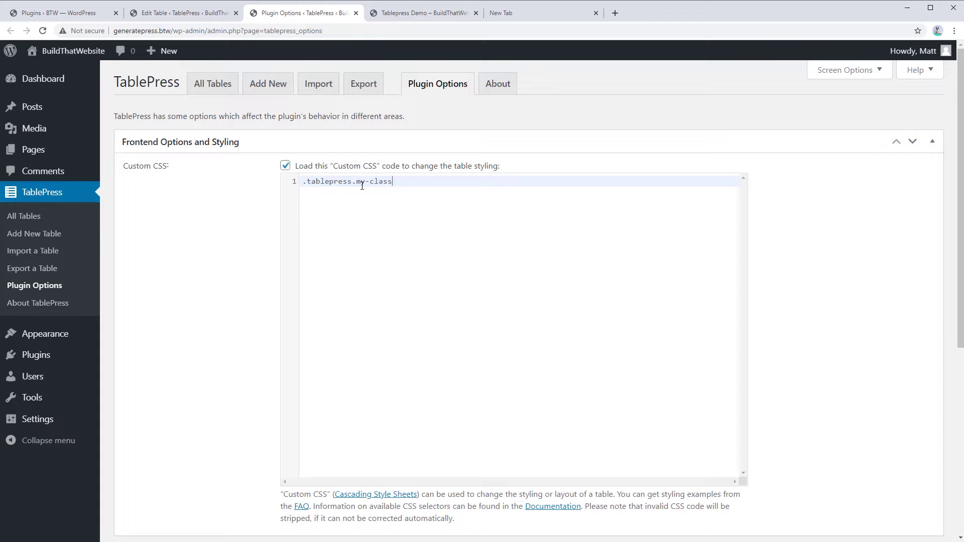
pyautogui.click(352, 181)
pyautogui.press('BackSpace')
pyautogui.press('BackSpace')
pyautogui.press('Return')
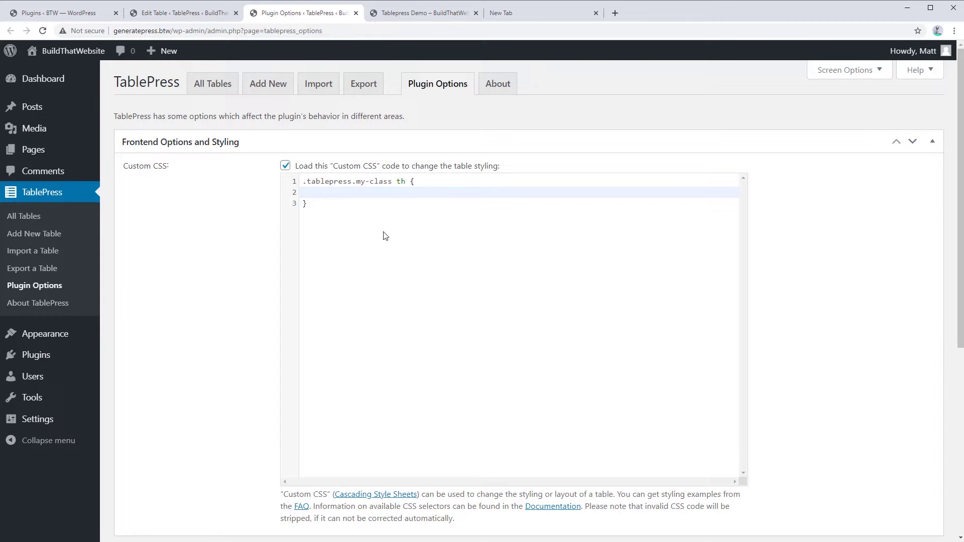
# Step: Add the declaration background-color: transparent; to the .tablepress.my-class th rule
pyautogui.write('bac')
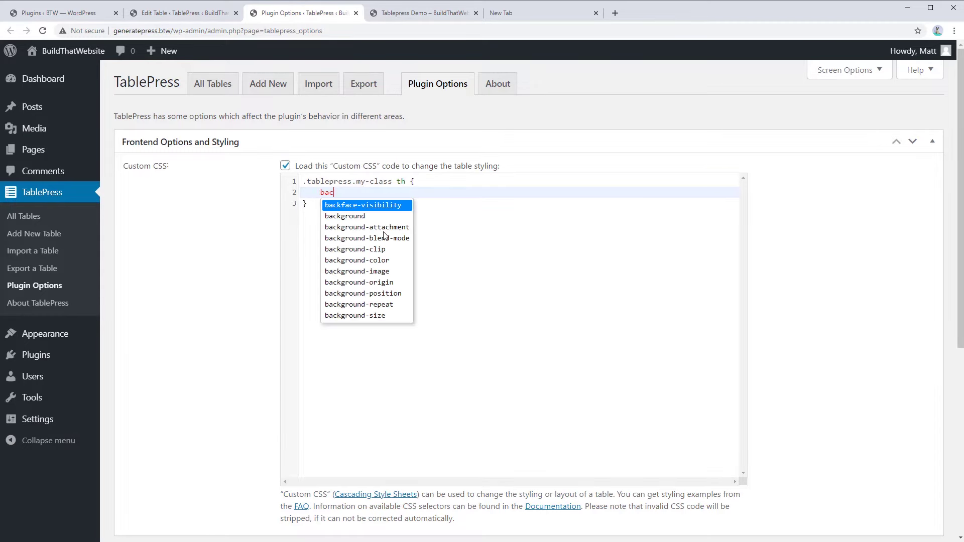
pyautogui.write('kground')
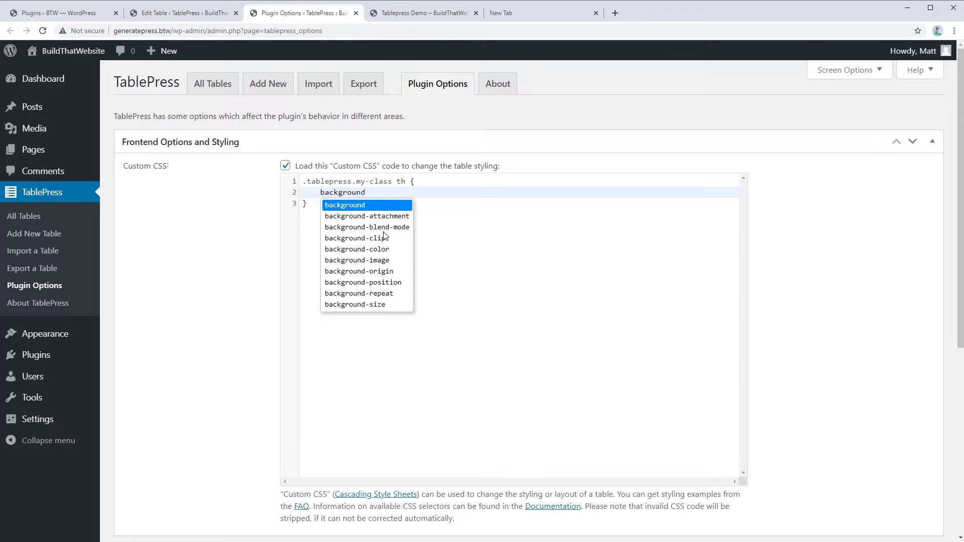
pyautogui.write('-color: transparent;')
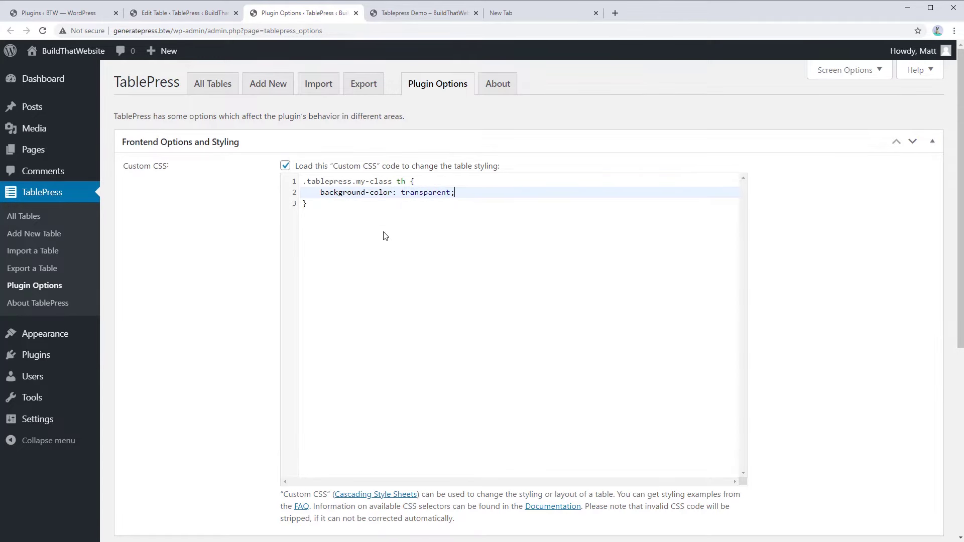
# Step: Save the plugin options and reload the Tablepress Demo post to check the table header
pyautogui.scroll(-4, 211, 294)
pyautogui.click(148, 343)
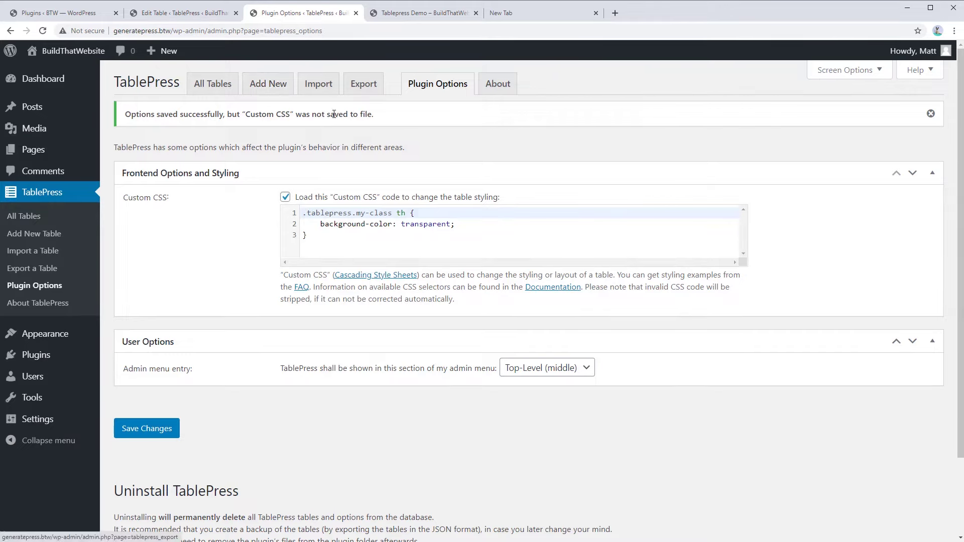
pyautogui.click(396, 14)
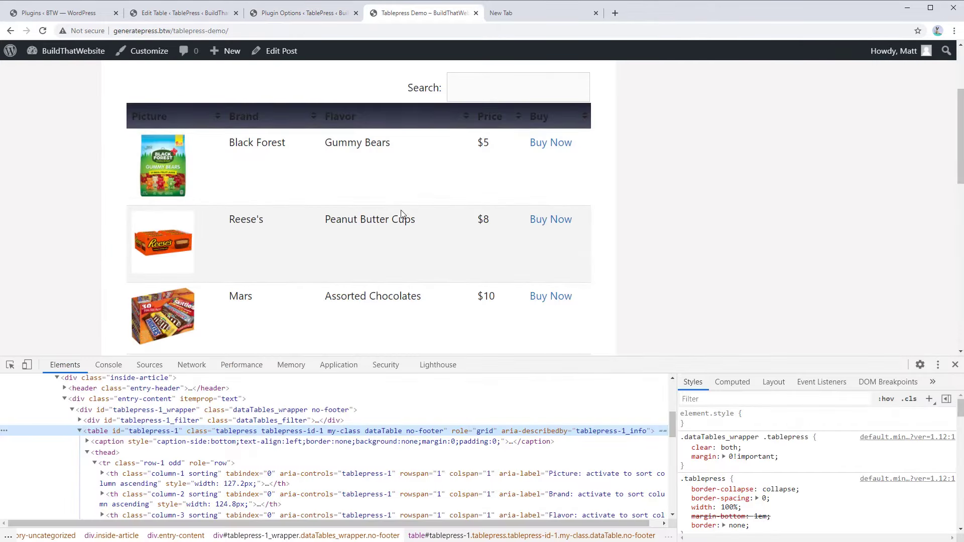
pyautogui.press('F5')
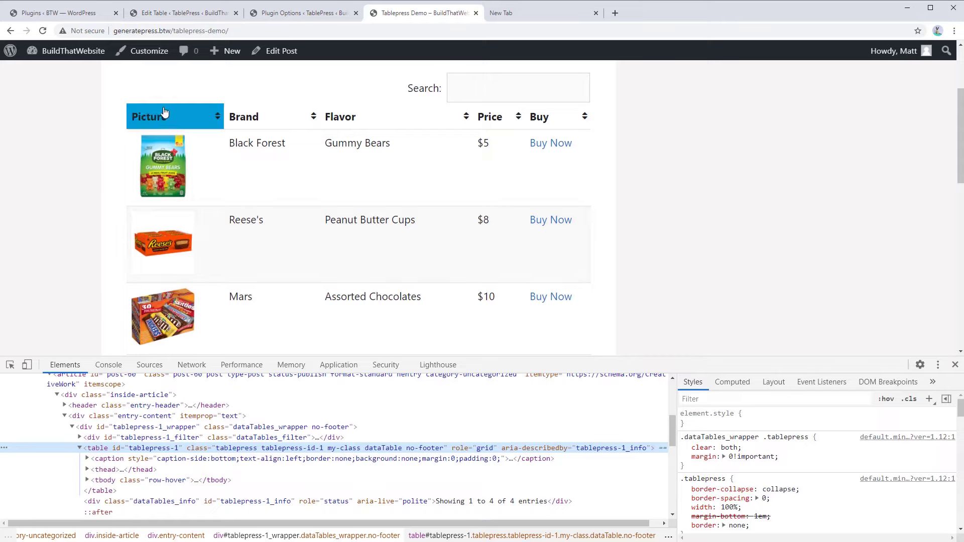
# Step: Add a second Custom CSS rule in the Plugin Options with the selector .tablepress.my-class thead
pyautogui.click(308, 15)
pyautogui.click(314, 232)
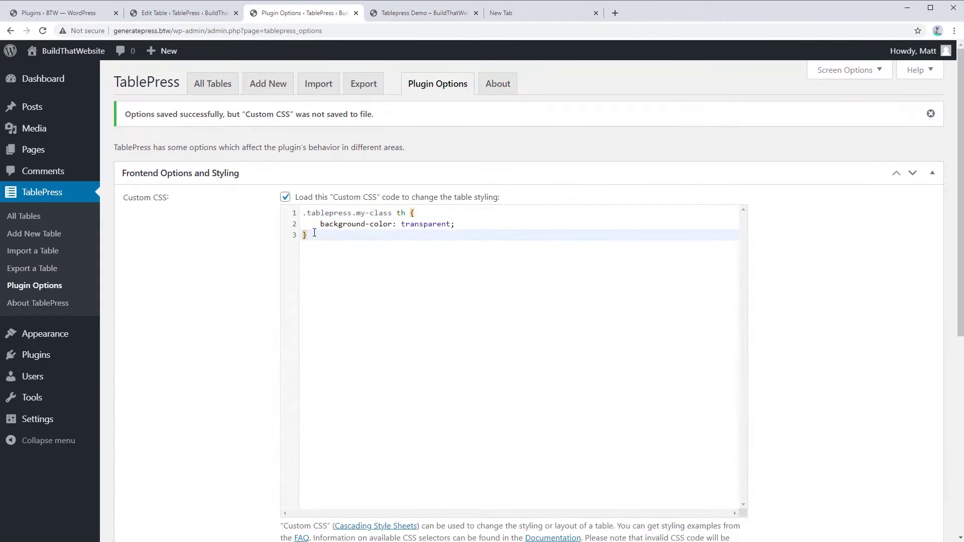
pyautogui.press('Return')
pyautogui.press('Return')
pyautogui.write('.table-pre')
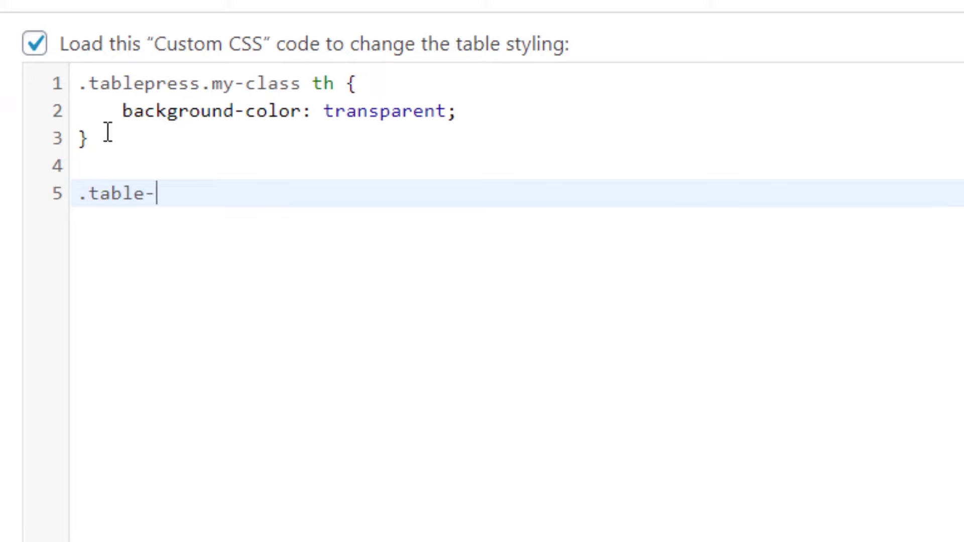
pyautogui.press('BackSpace')
pyautogui.press('BackSpace')
pyautogui.press('BackSpace')
pyautogui.press('BackSpace')
pyautogui.write('press.my-class thead {')
pyautogui.press('Return')
# Step: Set the thead rule's background to the copied linear-gradient(180deg, #1e2131, #4c5163) and save the plugin options
pyautogui.write('b')
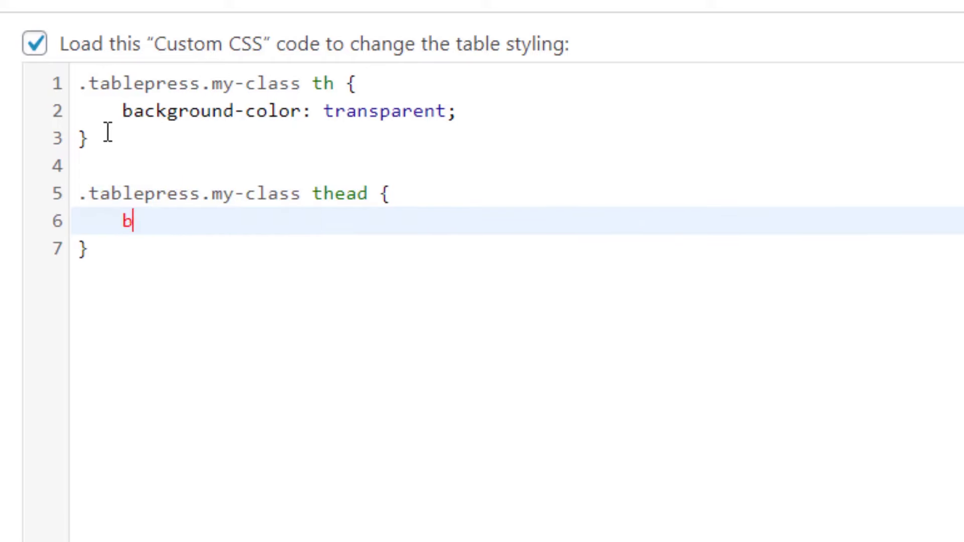
pyautogui.write('ackground:')
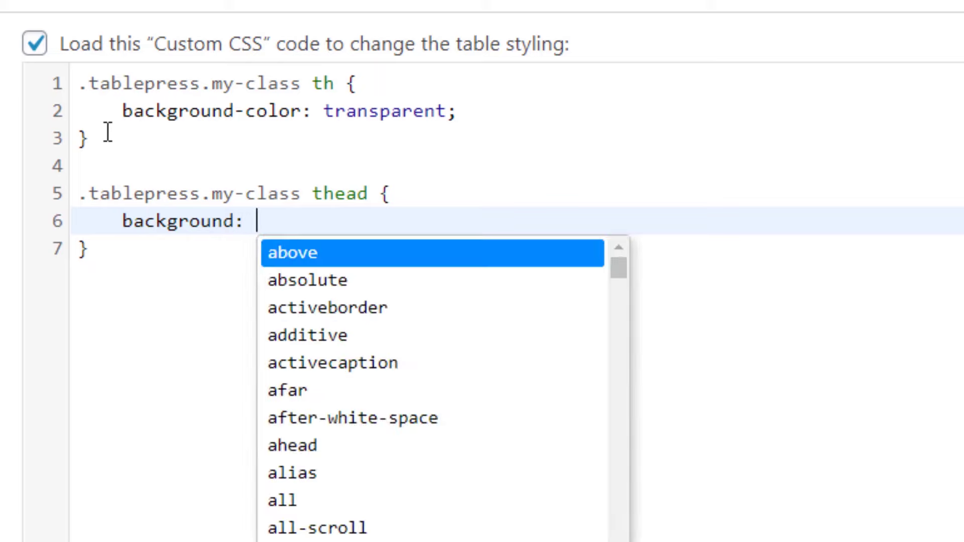
pyautogui.hotkey('ctrl', 'v')
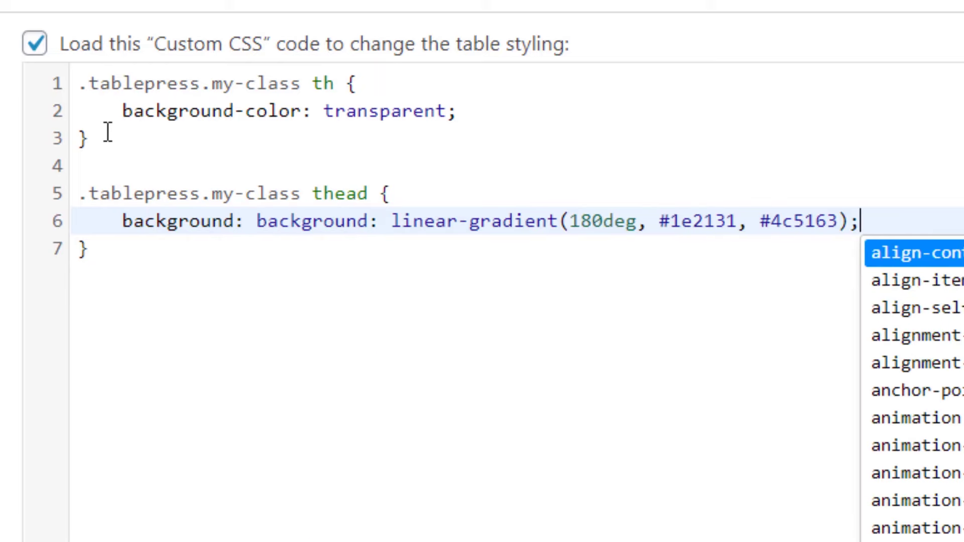
pyautogui.moveTo(258, 221); pyautogui.dragTo(121, 233)
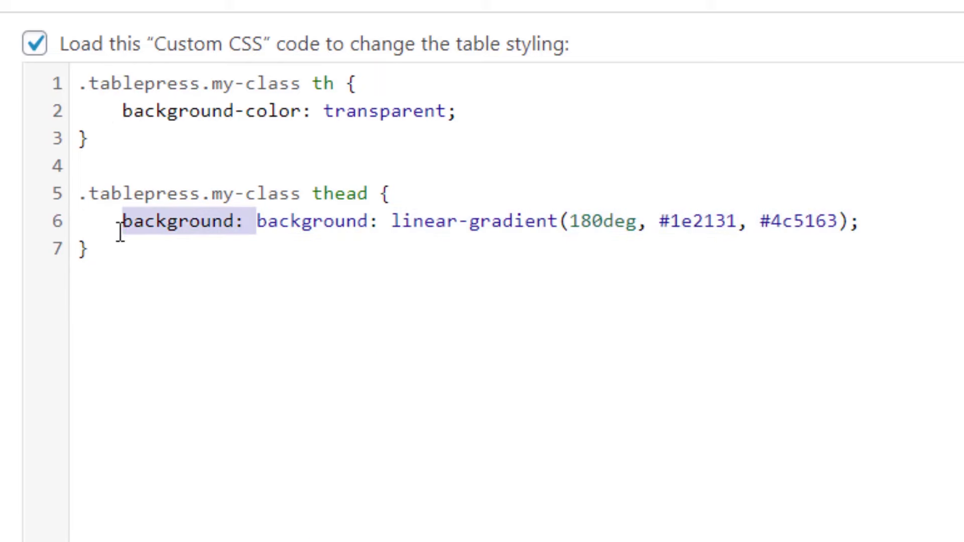
pyautogui.press('BackSpace')
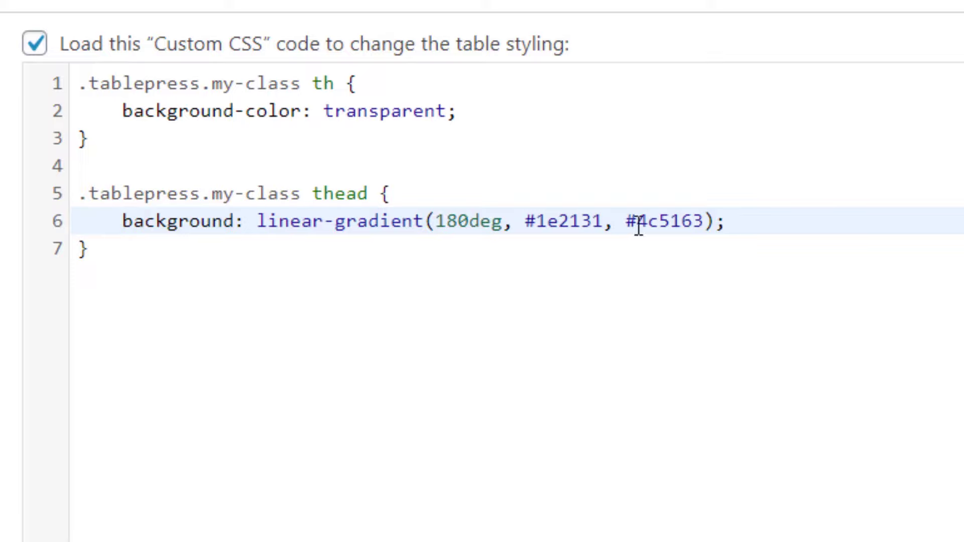
pyautogui.scroll(-5, 638, 226)
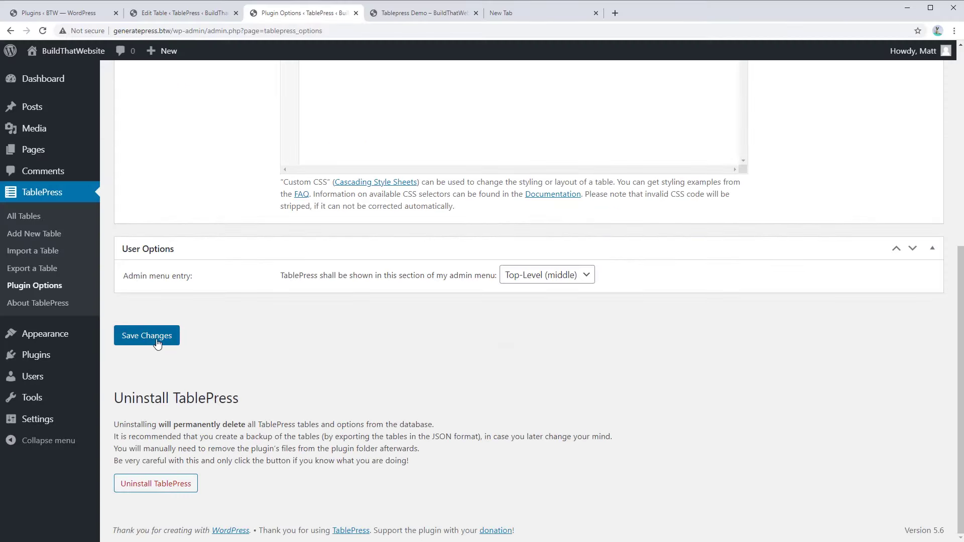
pyautogui.click(157, 344)
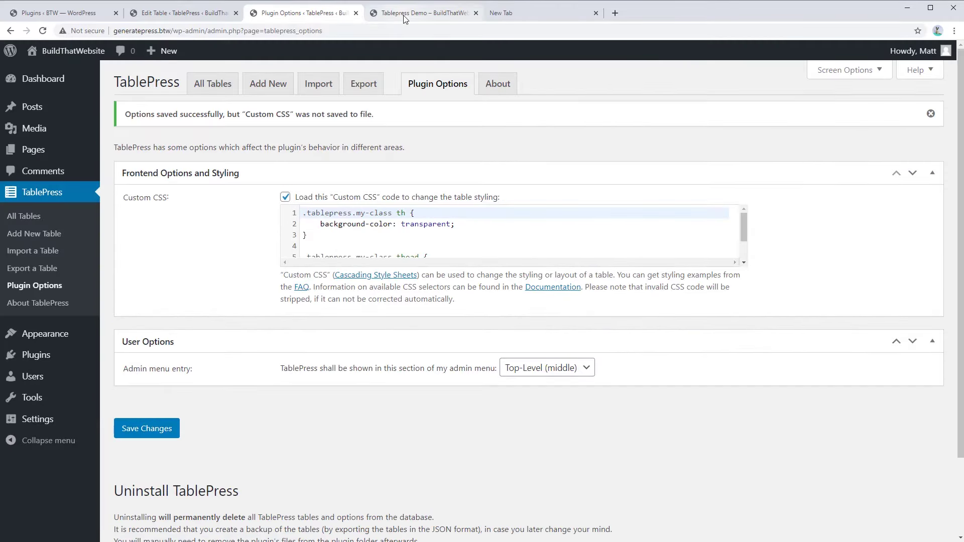
# Step: Check the table header on the reloaded Tablepress Demo post and close the developer tools
pyautogui.click(403, 15)
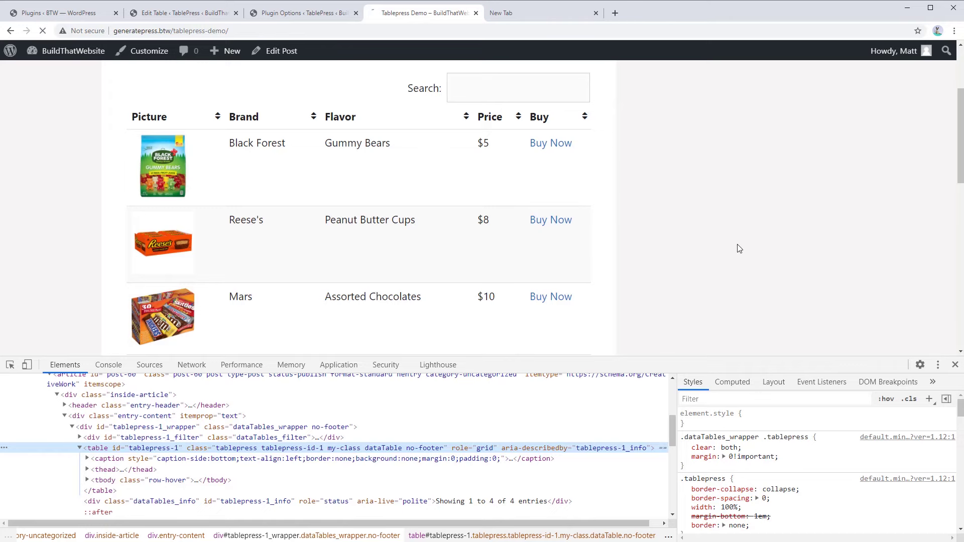
pyautogui.click(954, 369)
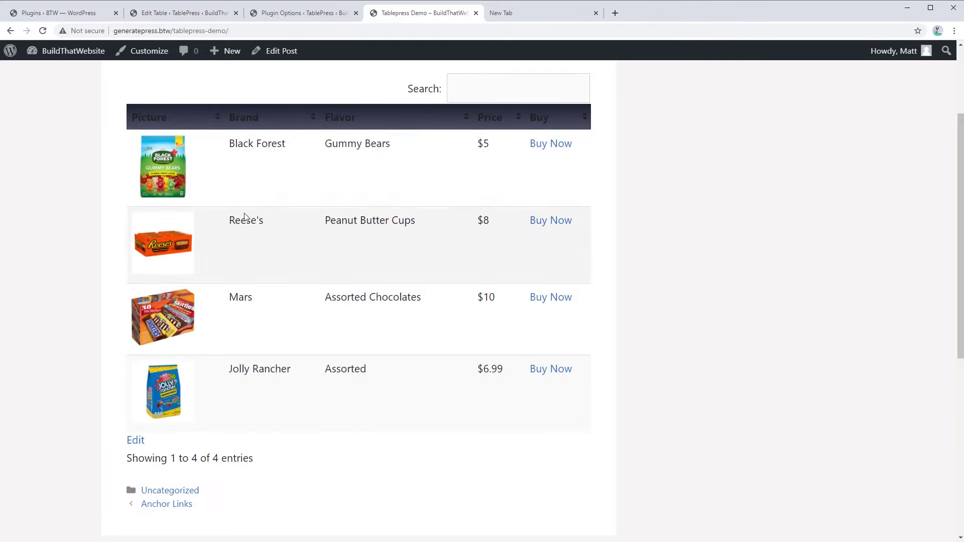
# Step: Add the declaration color: white; to the .tablepress.my-class thead rule in the Plugin Options' Custom CSS
pyautogui.click(271, 16)
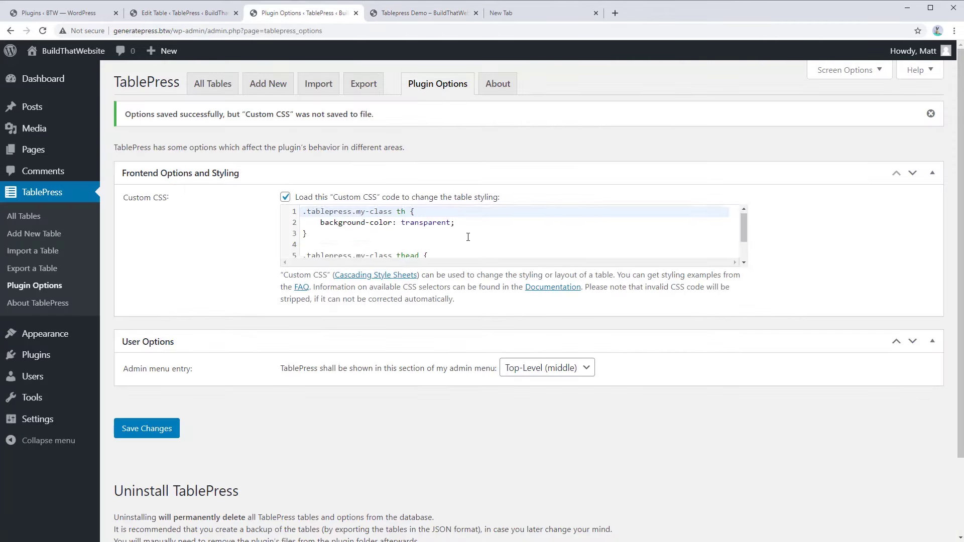
pyautogui.scroll(-2, 467, 237)
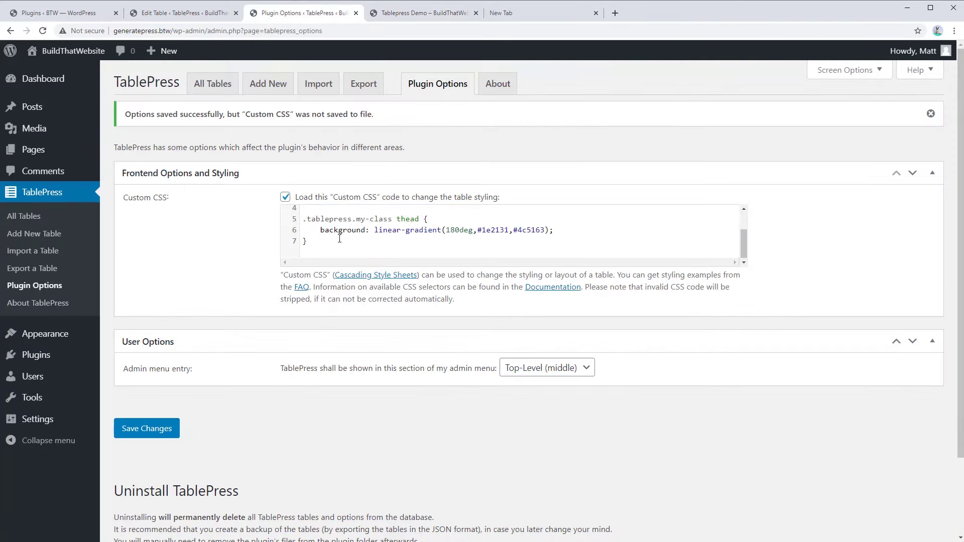
pyautogui.click(419, 222)
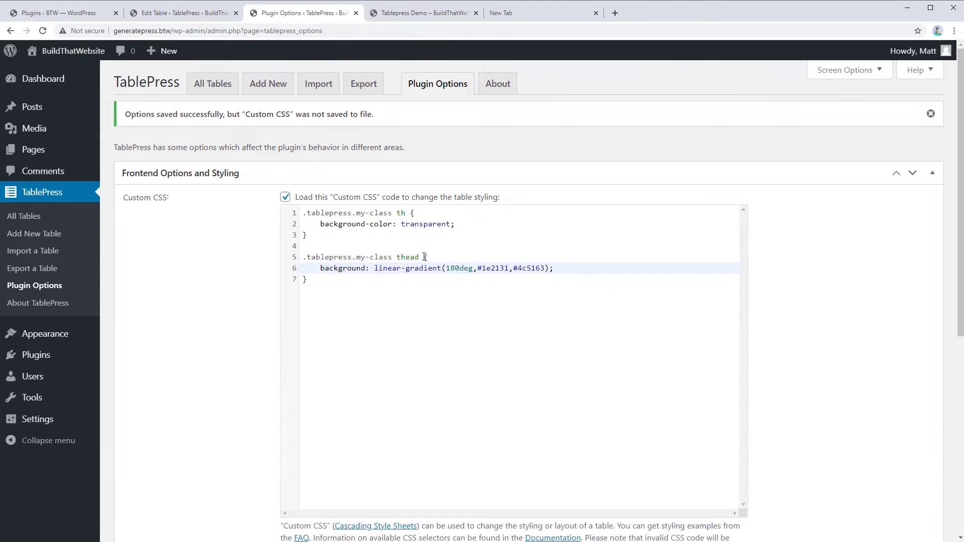
pyautogui.press('Return')
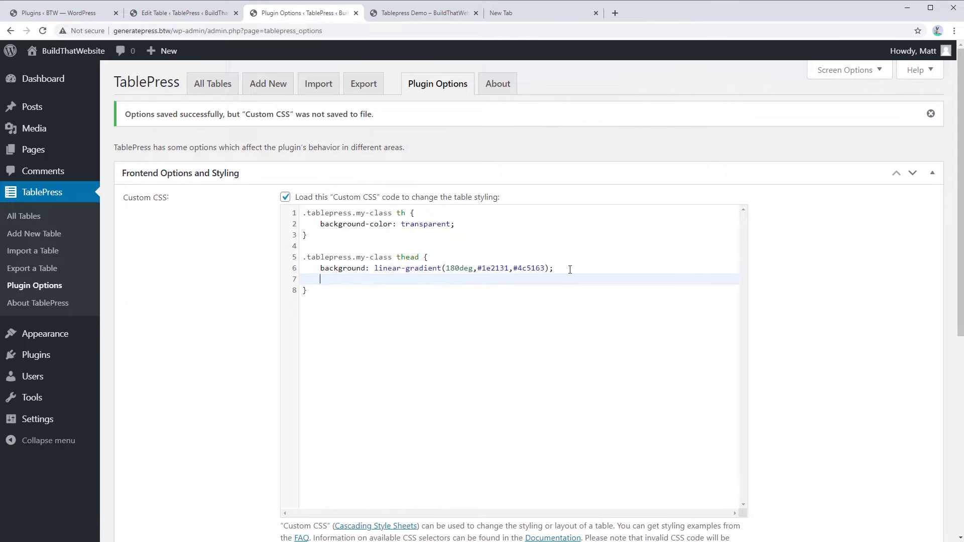
pyautogui.write('color:')
pyautogui.write('white;')
# Step: Save the plugin options and reload the Tablepress Demo post to check the header text
pyautogui.scroll(-6, 231, 387)
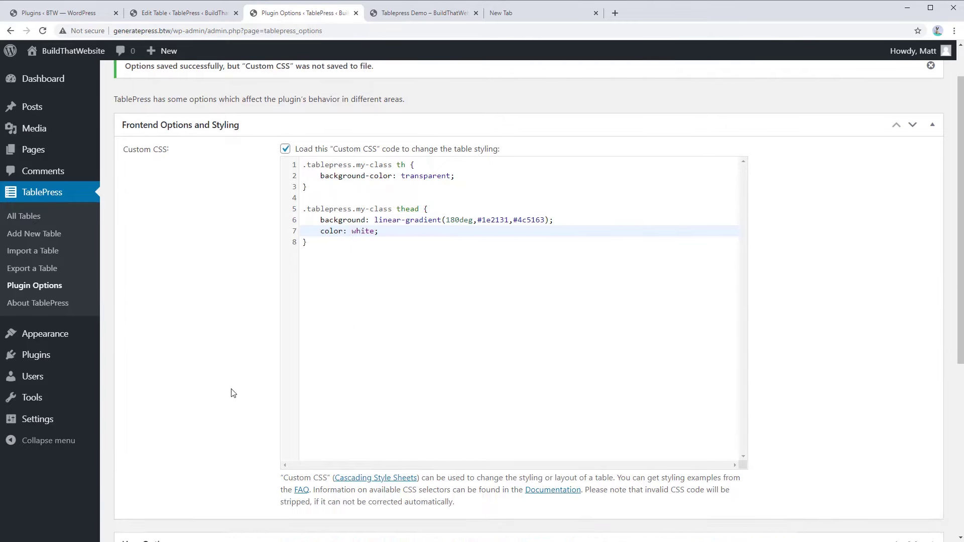
pyautogui.click(146, 336)
pyautogui.click(405, 13)
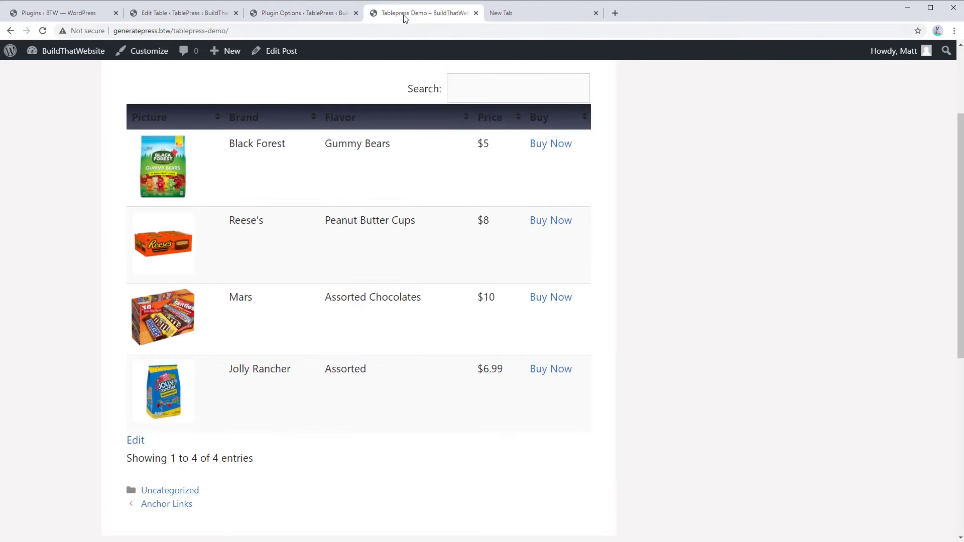
pyautogui.press('F5')
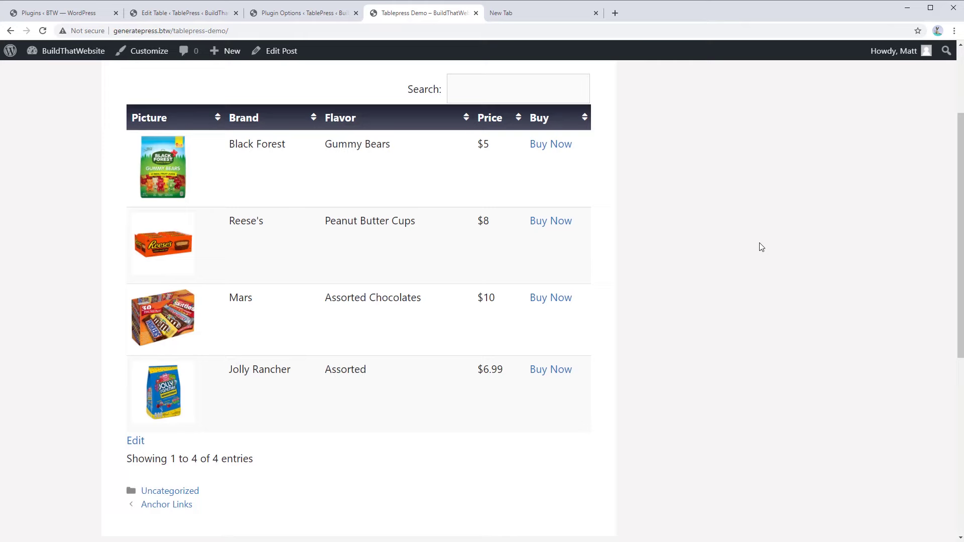
# Step: Comment out the whole .tablepress.my-class thead rule in the Plugin Options' Custom CSS
pyautogui.hotkey('ctrl', 'shift', 'Tab')
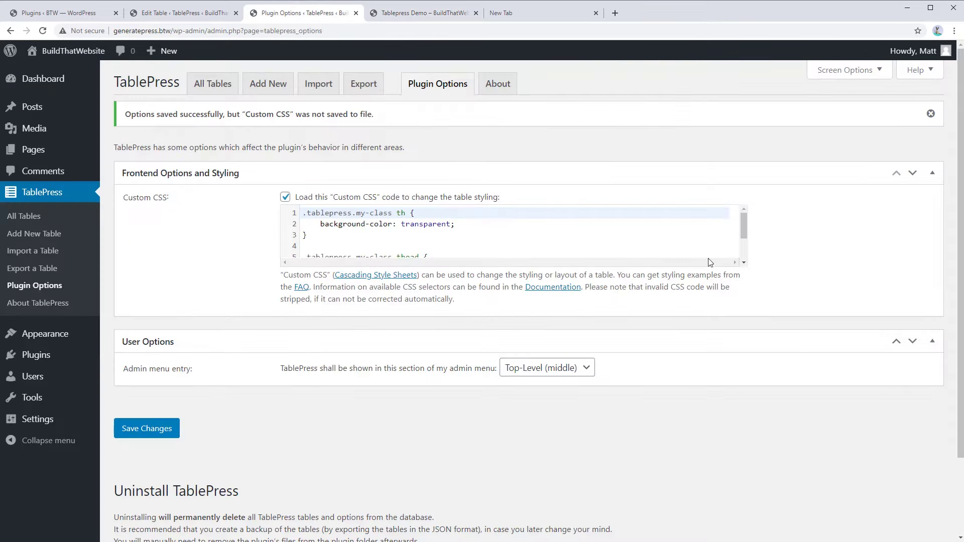
pyautogui.click(745, 262)
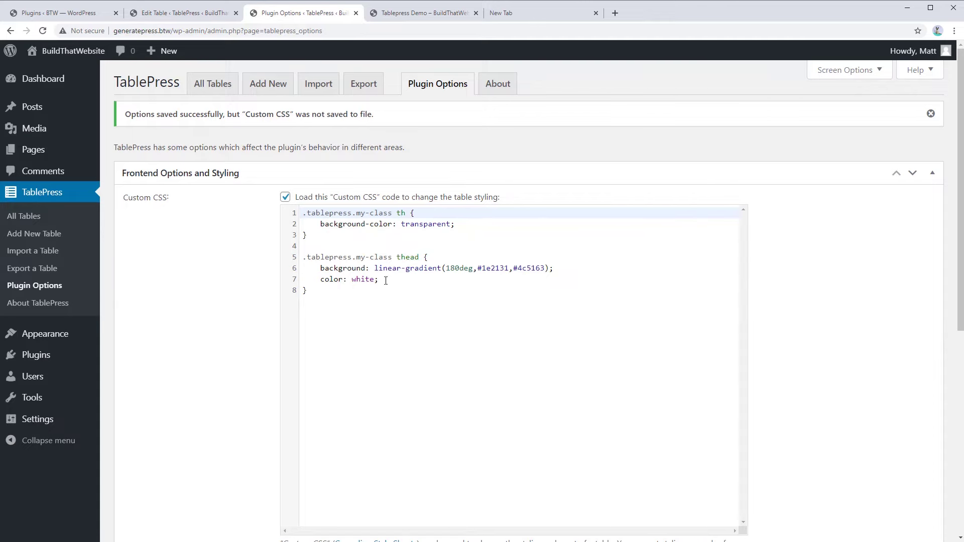
pyautogui.moveTo(303, 257); pyautogui.dragTo(372, 299)
pyautogui.click(331, 244)
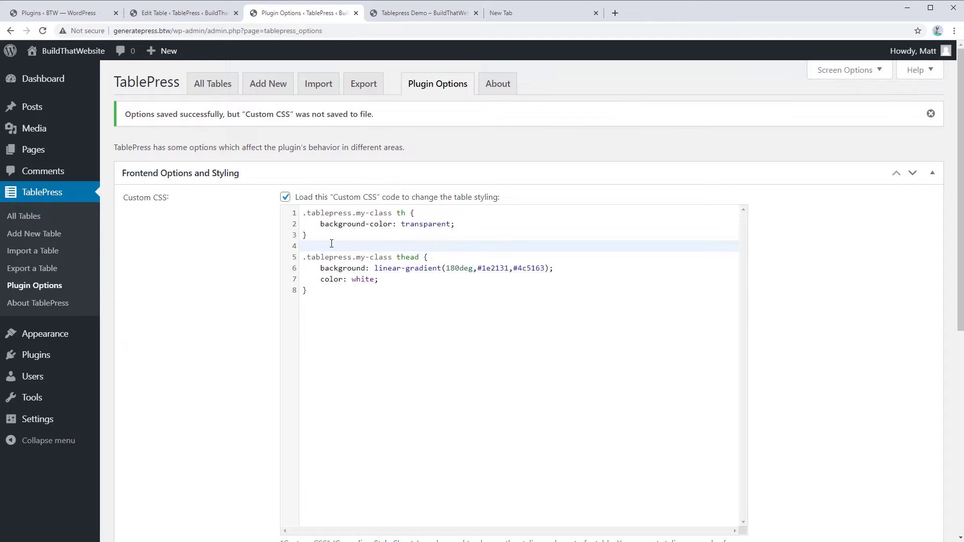
pyautogui.write('/*')
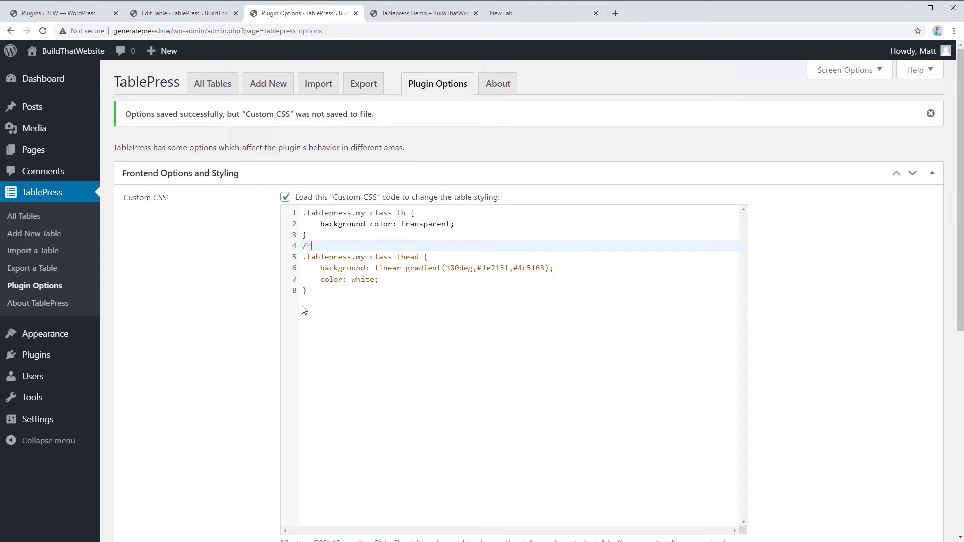
pyautogui.click(311, 303)
pyautogui.press('Return')
pyautogui.write('*/')
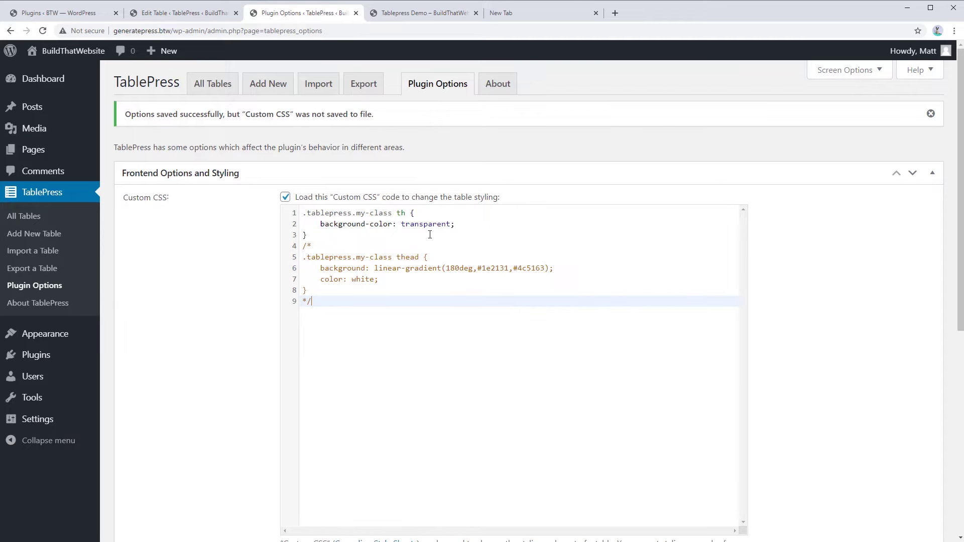
# Step: Set the th rule's background-color to navy, save the options, and reload the Tablepress Demo post
pyautogui.moveTo(464, 230); pyautogui.dragTo(393, 226)
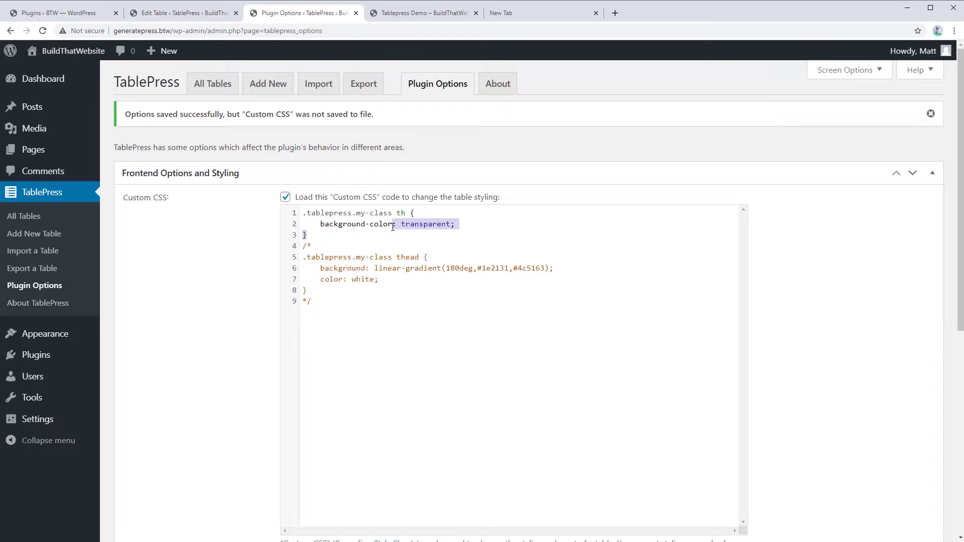
pyautogui.press('BackSpace')
pyautogui.write(': navy;')
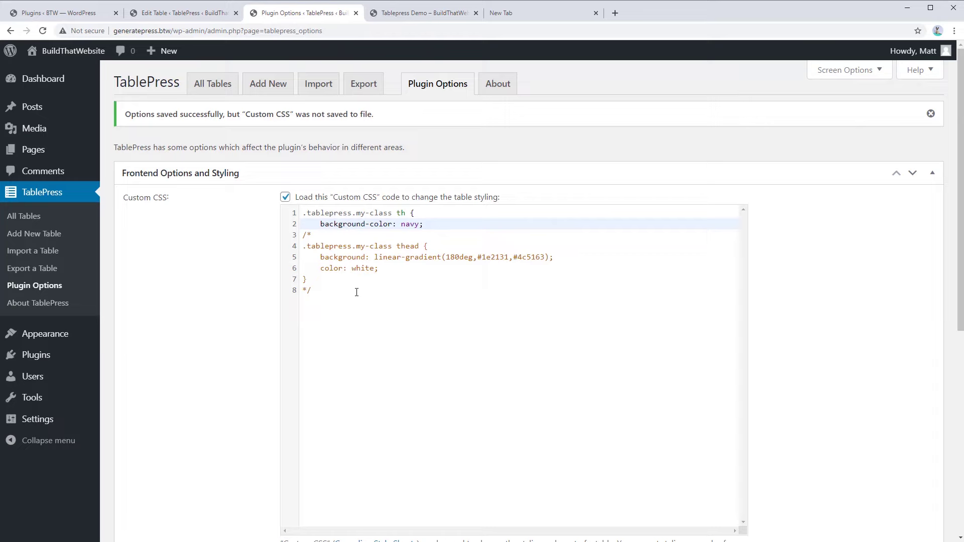
pyautogui.hotkey('ctrl', 'Tab')
pyautogui.press('F5')
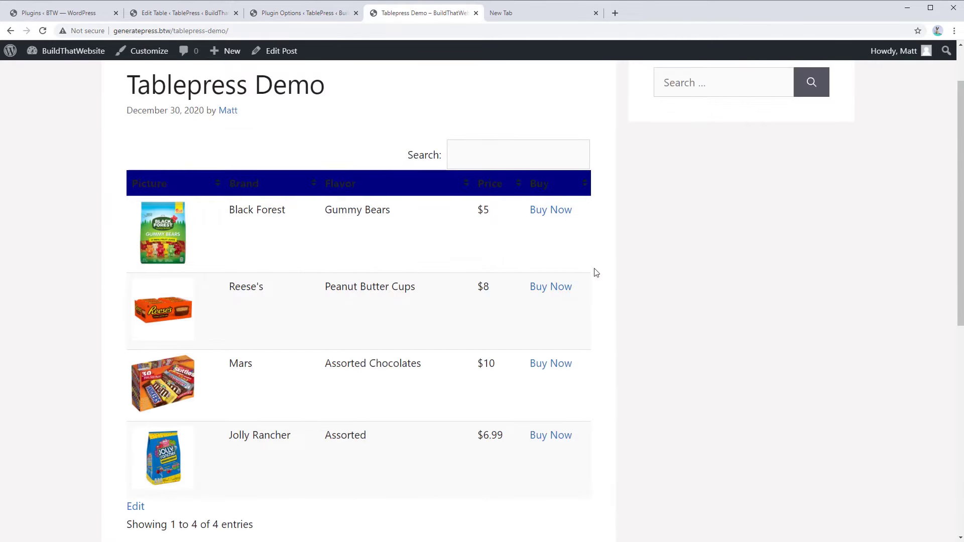
# Step: Add color: white; and the closing brace to the th rule, save the options, and check the Tablepress Demo post
pyautogui.click(280, 13)
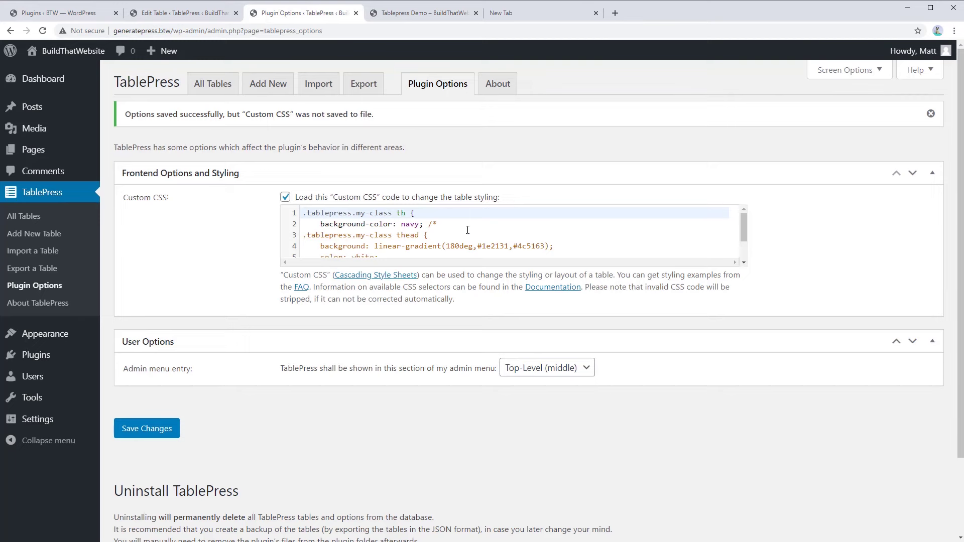
pyautogui.click(449, 226)
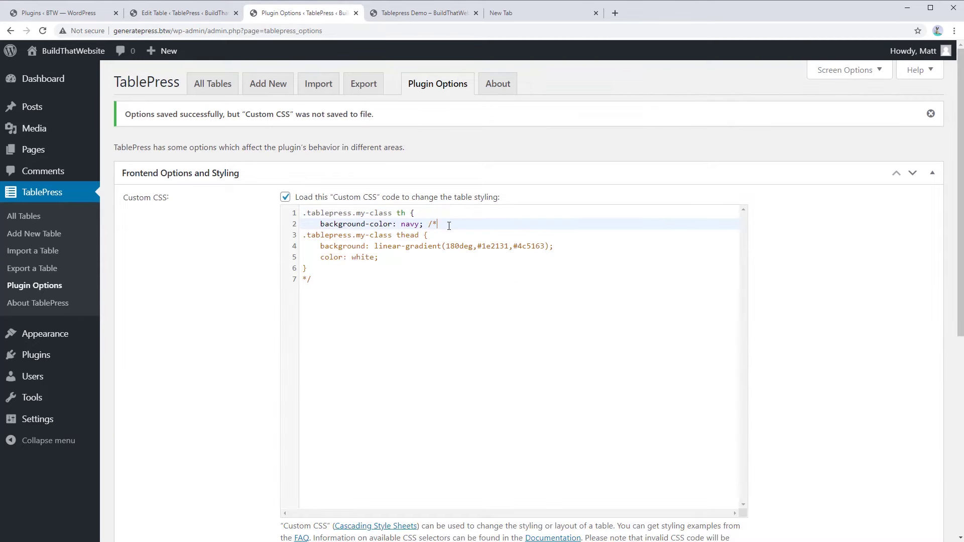
pyautogui.hotkey('ctrl', 'z')
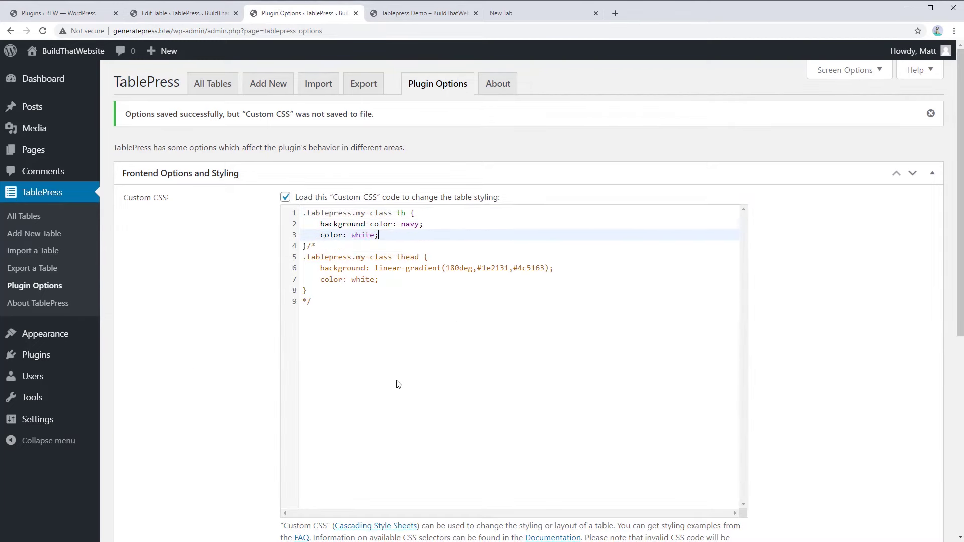
pyautogui.scroll(-6, 398, 383)
pyautogui.click(150, 409)
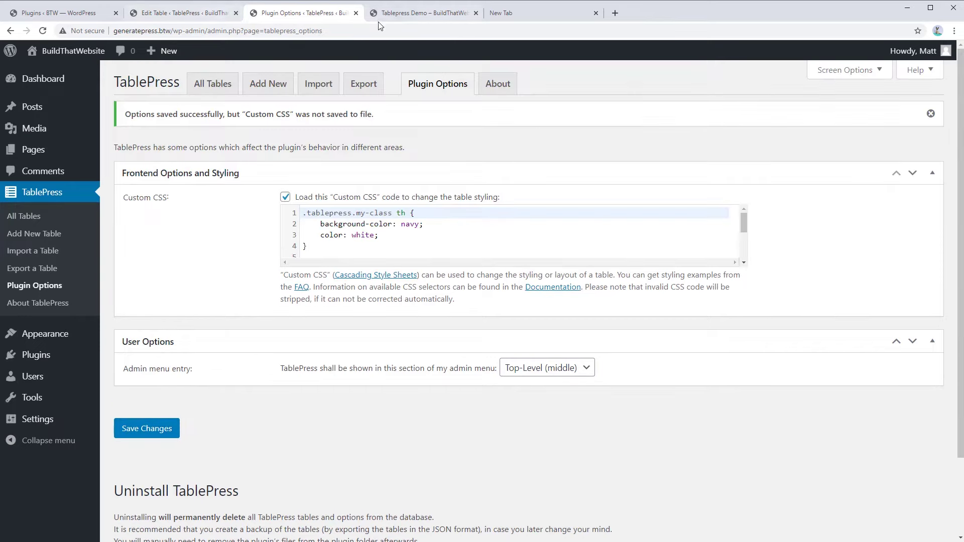
pyautogui.click(422, 13)
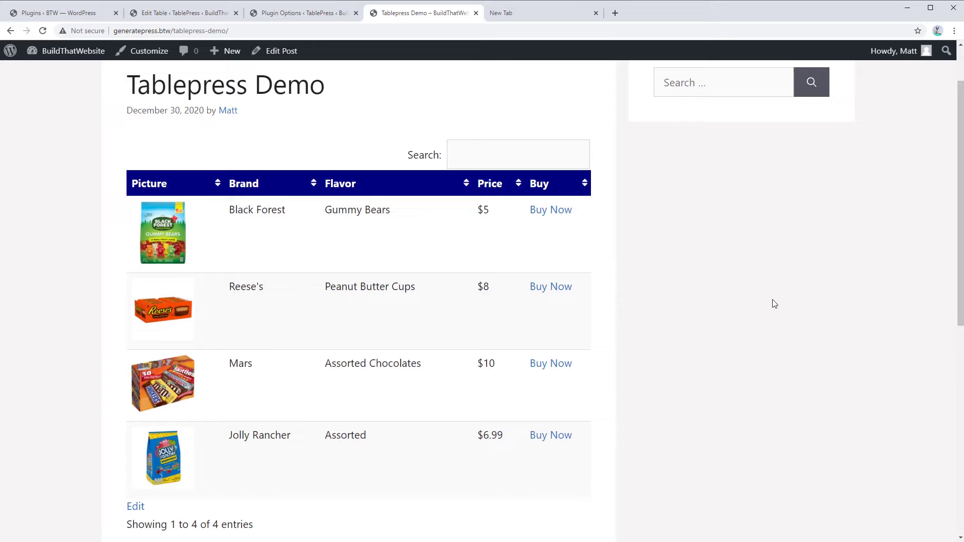
# Step: Restore the th rule to only background-color: transparent;, uncomment the thead rule, save the options, and check the Tablepress Demo post
pyautogui.hotkey('ctrl', 'shift', 'Tab')
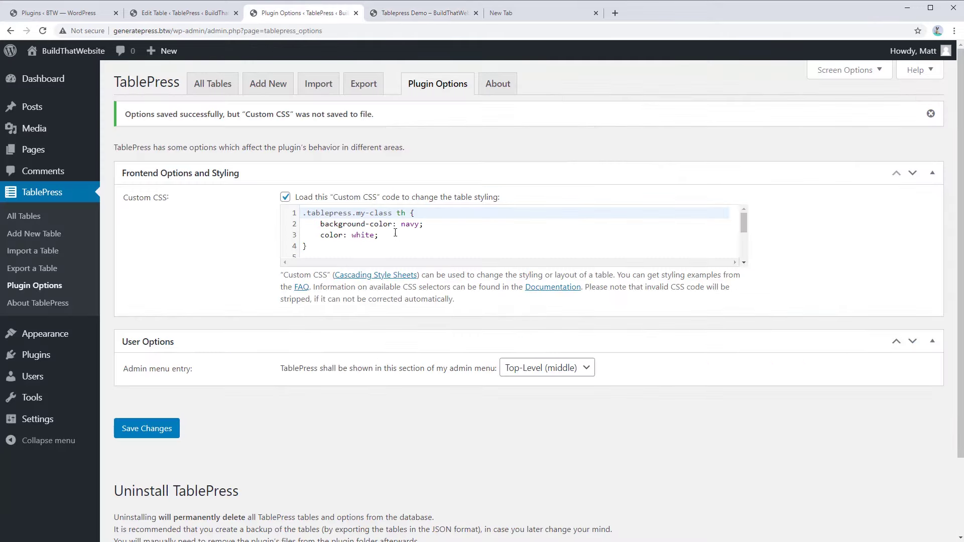
pyautogui.moveTo(396, 241); pyautogui.dragTo(320, 235)
pyautogui.press('Down')
pyautogui.press('Down')
pyautogui.click(391, 236)
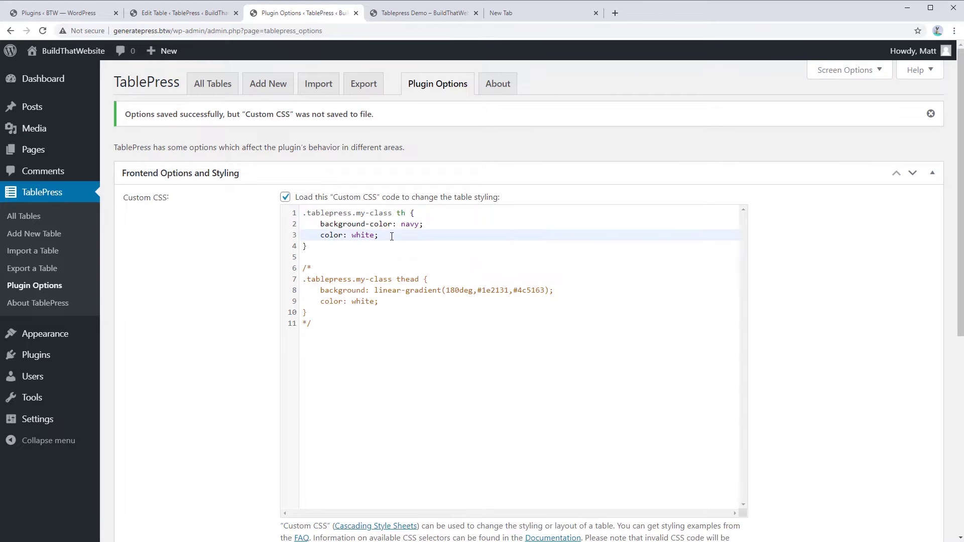
pyautogui.hotkey('ctrl', 'space')
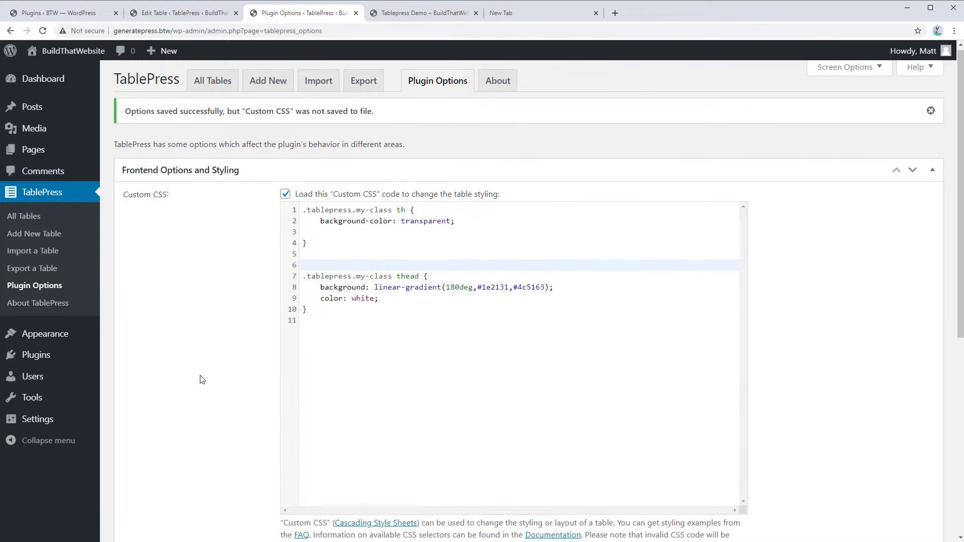
pyautogui.scroll(-8, 204, 402)
pyautogui.click(131, 352)
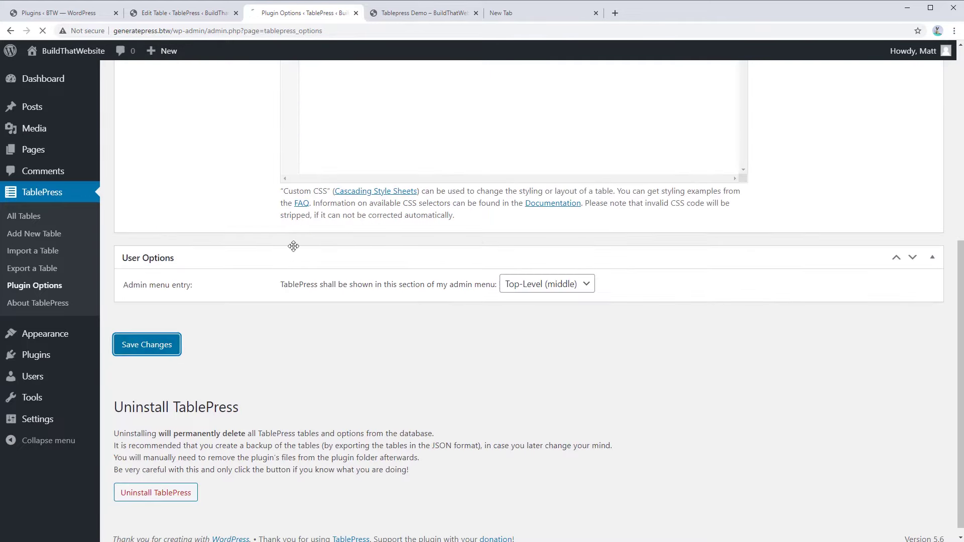
pyautogui.hotkey('ctrl', 'Tab')
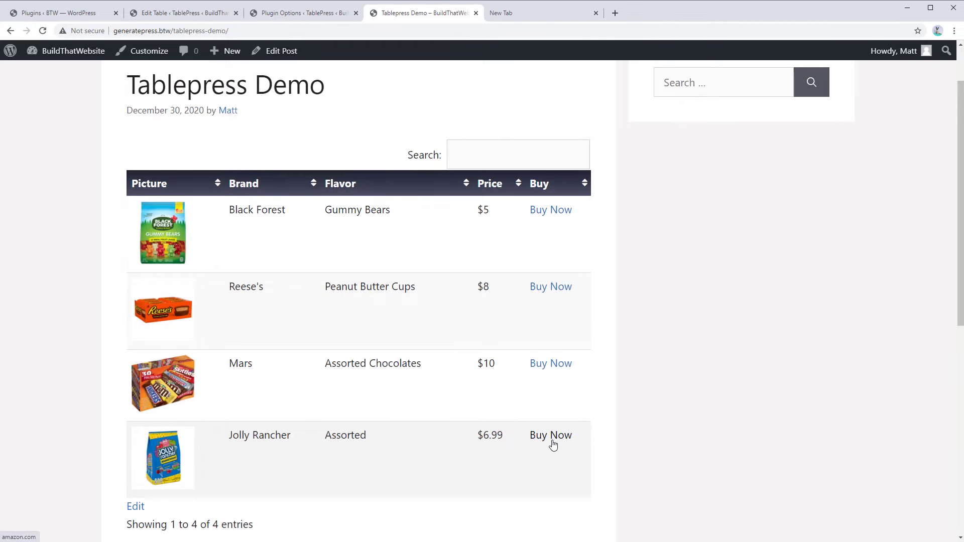
# Step: Inspect the demo table in the developer tools, expanding the body rows down to the column-5 cell that holds the Buy Now link
pyautogui.click(301, 12)
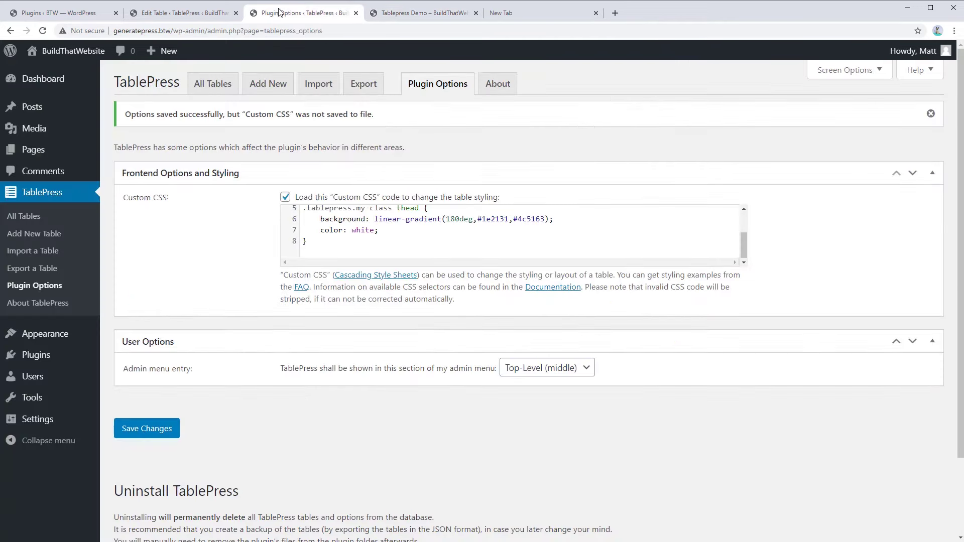
pyautogui.click(401, 13)
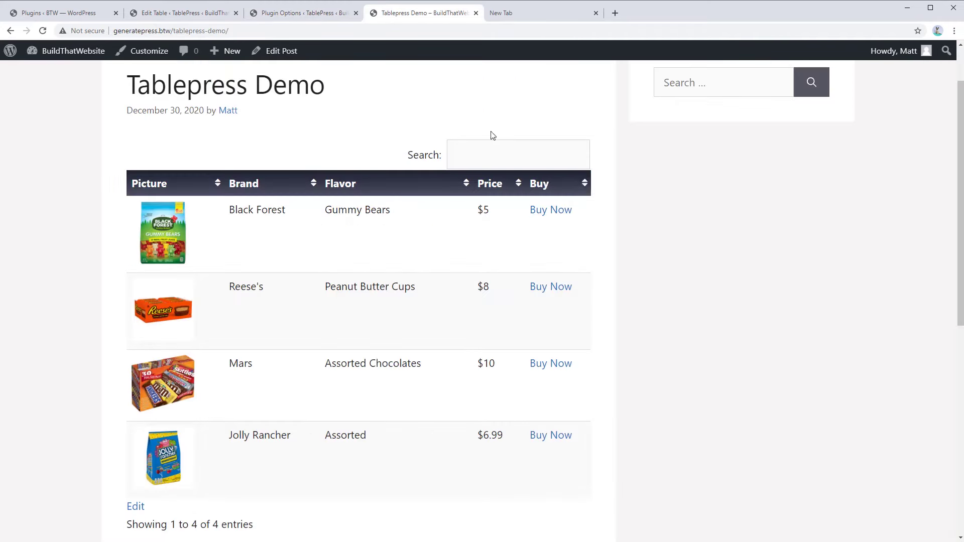
pyautogui.rightClick(536, 195)
pyautogui.click(563, 304)
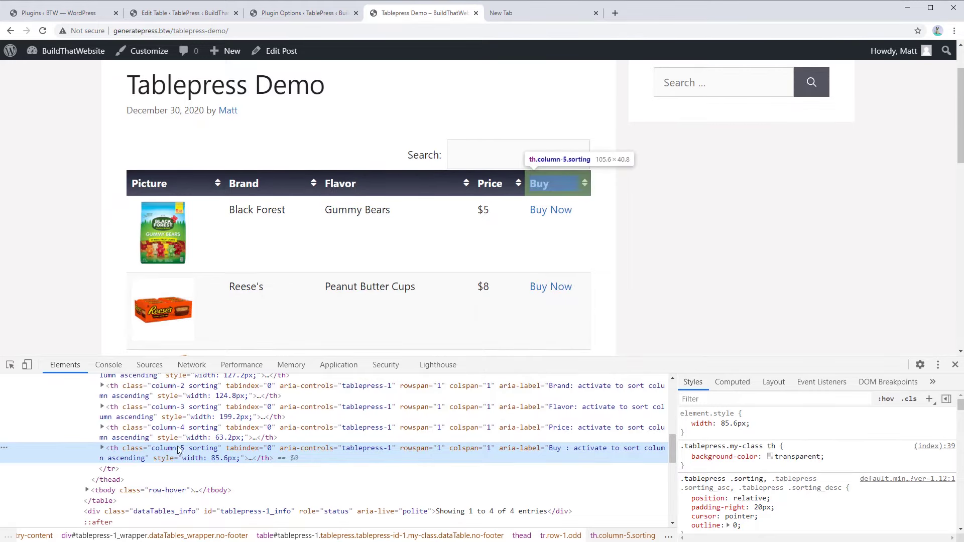
pyautogui.scroll(-2, 153, 467)
pyautogui.click(88, 424)
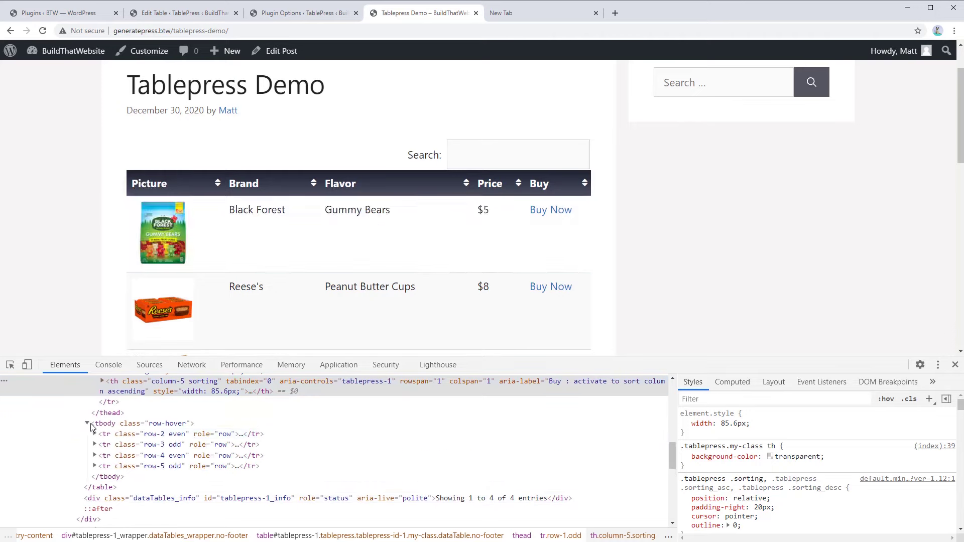
pyautogui.click(93, 465)
pyautogui.click(94, 466)
pyautogui.scroll(-2, 140, 477)
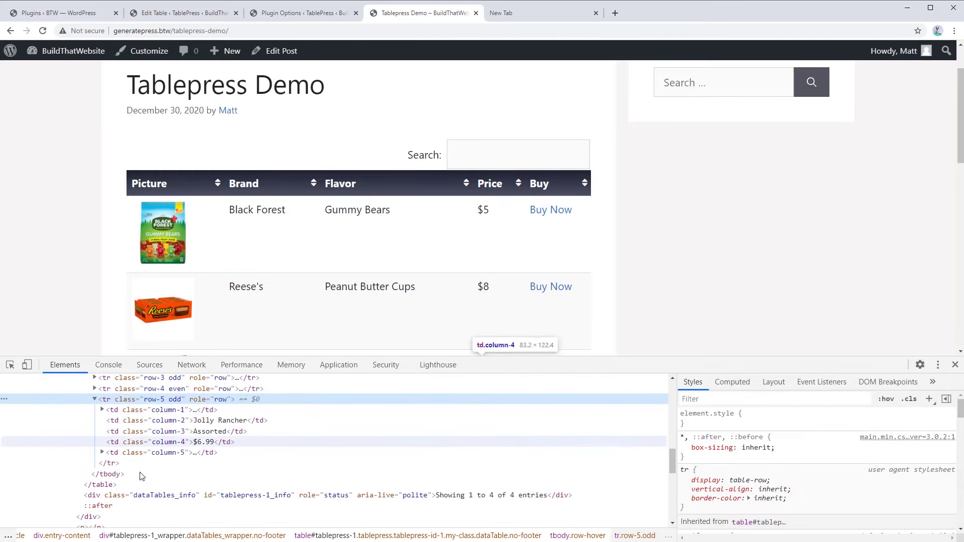
pyautogui.click(157, 453)
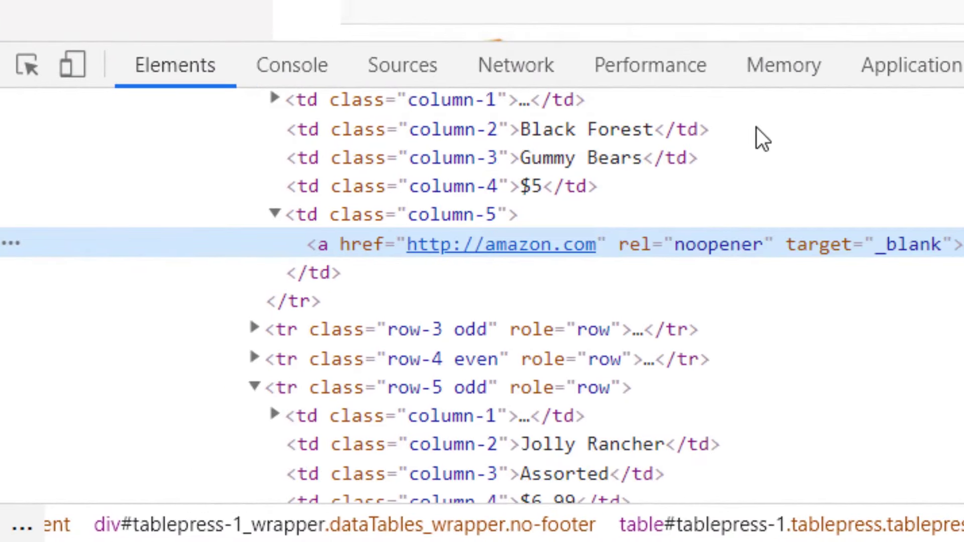
pyautogui.click(430, 216)
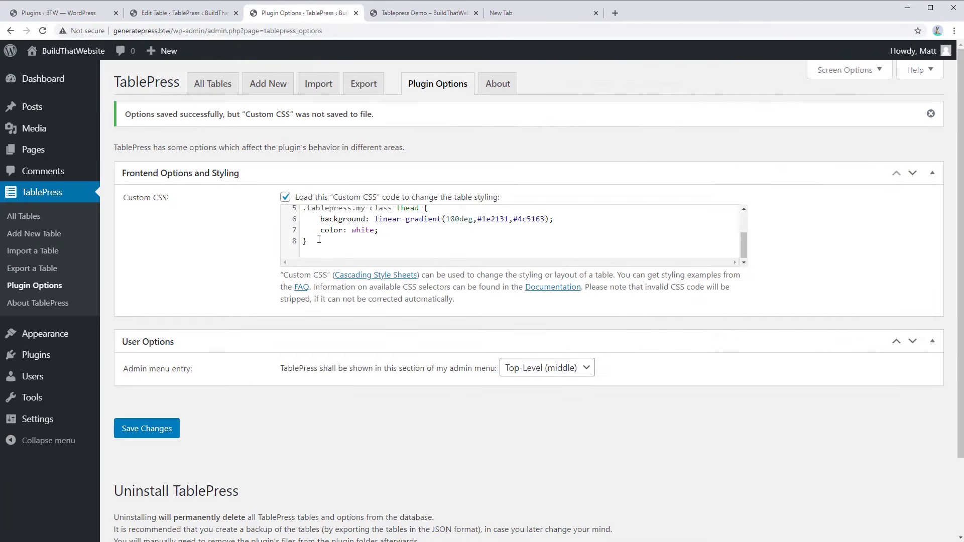
# Step: Add an empty .tablepress.my-class td.column-5 { } rule below the thead rule in the Custom CSS
pyautogui.click(321, 241)
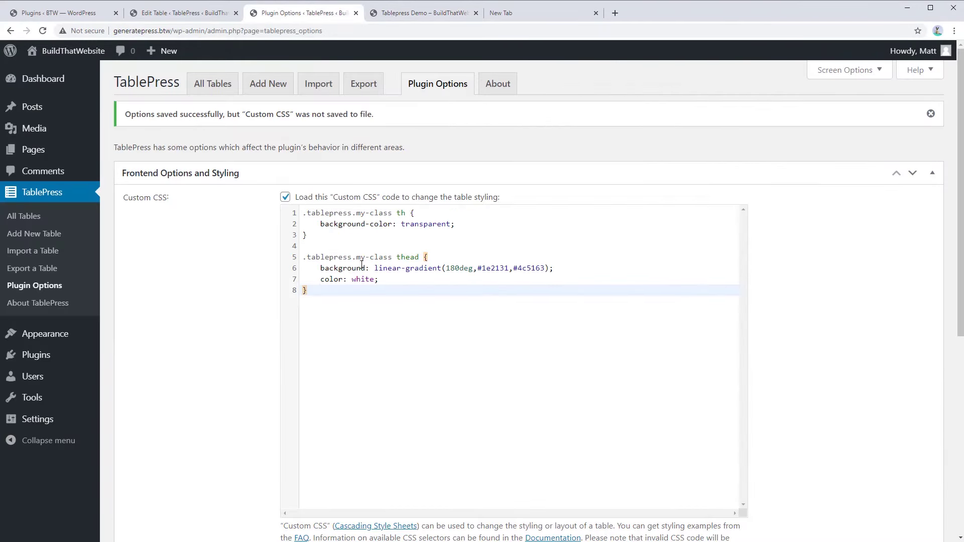
pyautogui.press('Return')
pyautogui.press('Return')
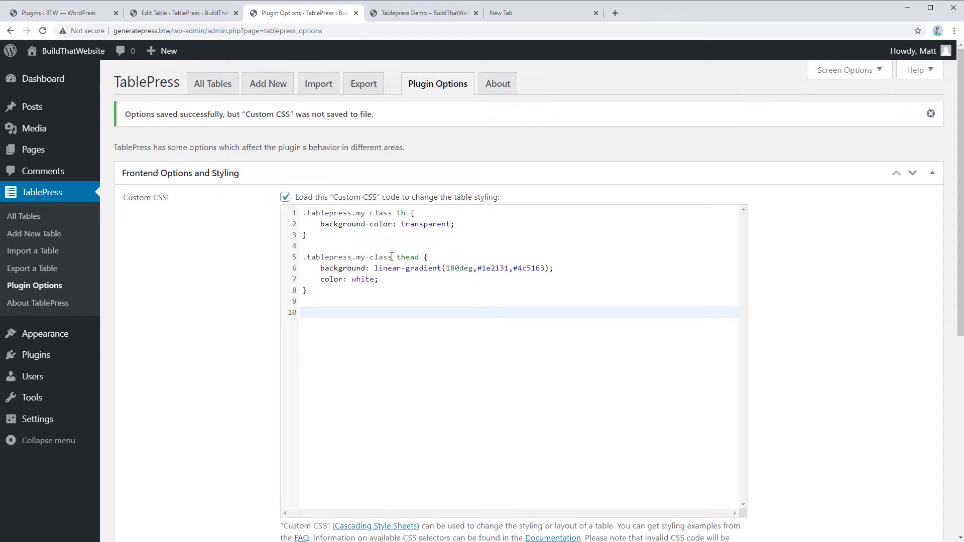
pyautogui.moveTo(392, 257); pyautogui.dragTo(356, 257)
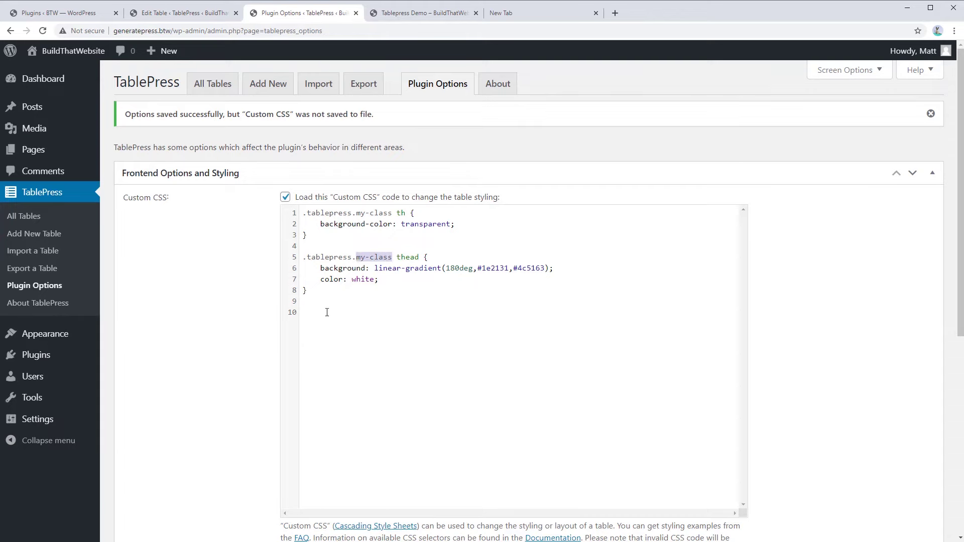
pyautogui.click(317, 310)
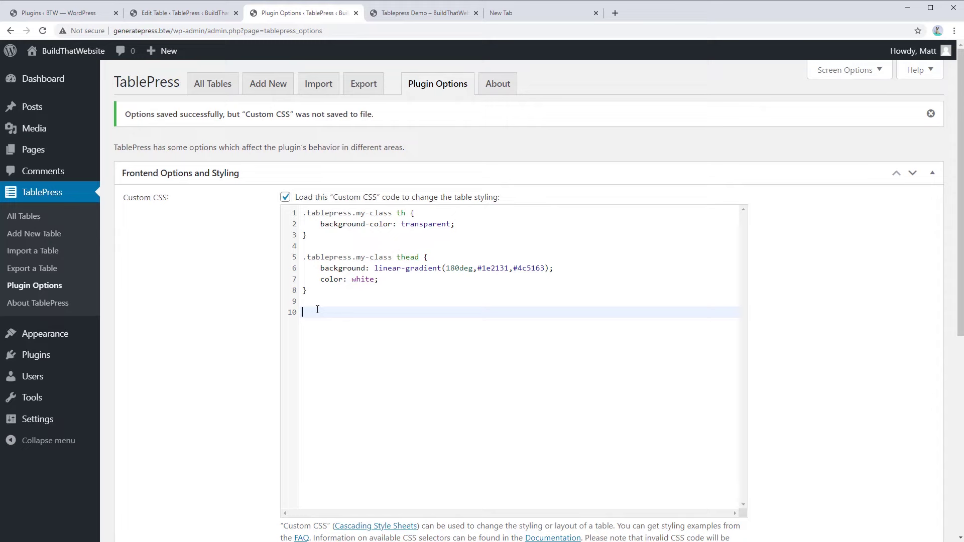
pyautogui.write('.tablepress.my-class td.column-5 {')
pyautogui.press('Return')
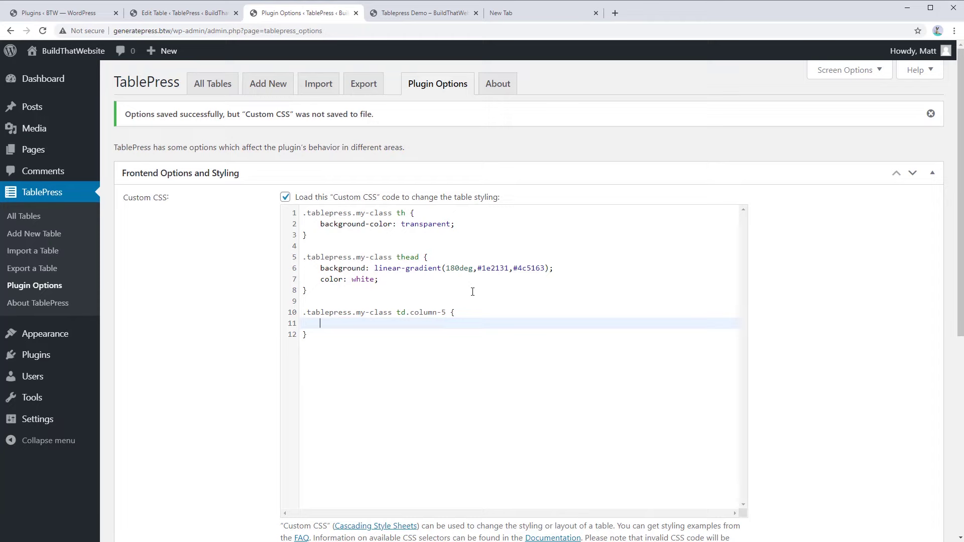
# Step: Extend the td.column-5 selector with a so that the rule targets the links in that column
pyautogui.click(446, 312)
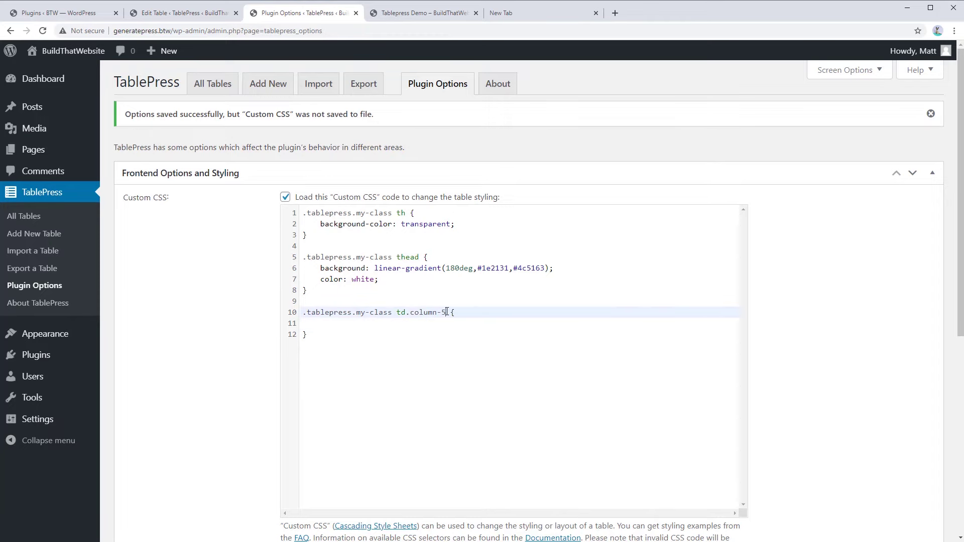
pyautogui.write('a')
pyautogui.doubleClick(452, 313)
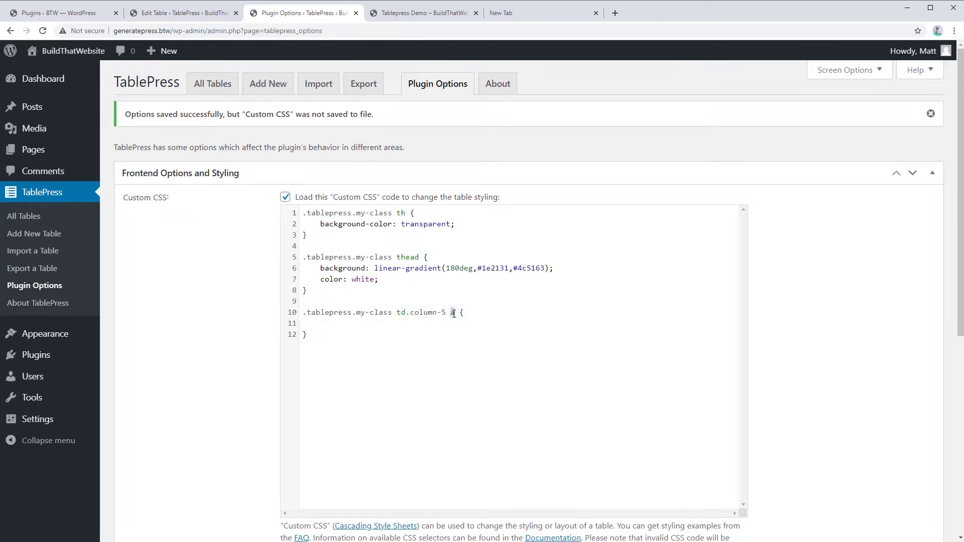
pyautogui.click(454, 313)
pyautogui.click(427, 326)
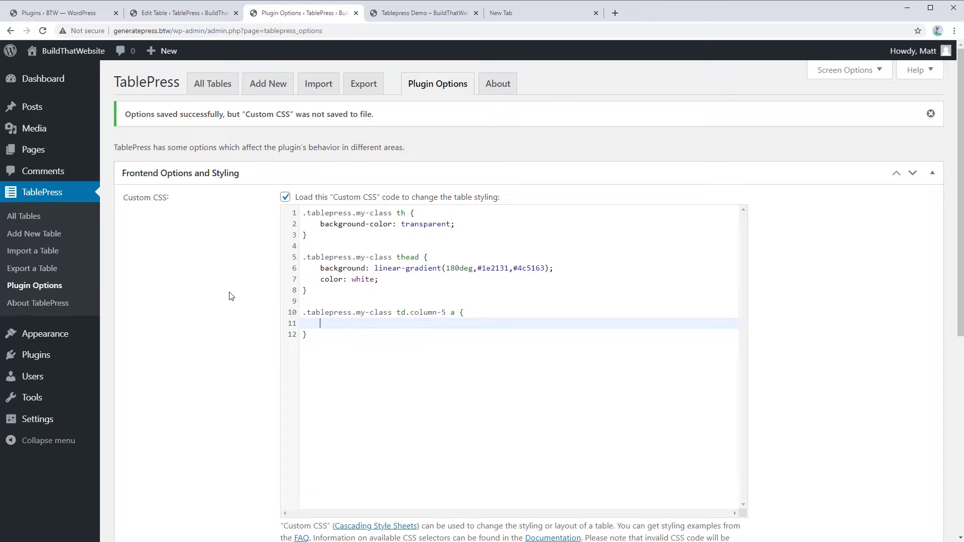
# Step: Add padding: 5px 15px; and background-color: seagreen; to the column-5 link rule
pyautogui.write('padding: ')
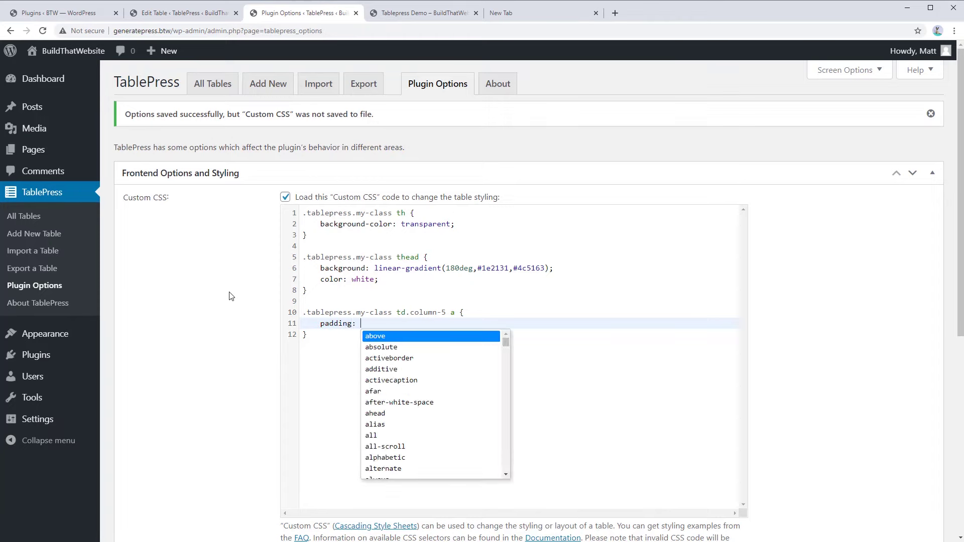
pyautogui.write('5px')
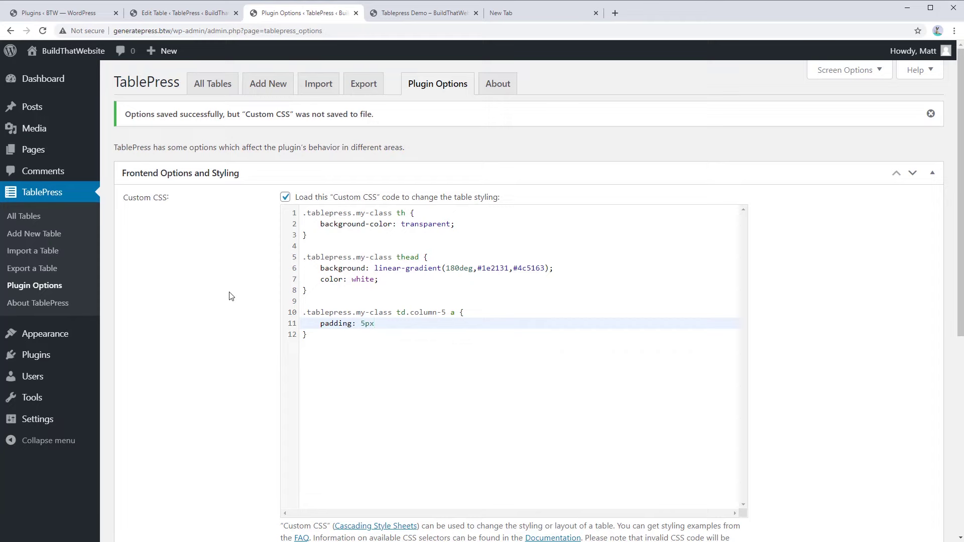
pyautogui.write(' 15px;')
pyautogui.press('Return')
pyautogui.write('back')
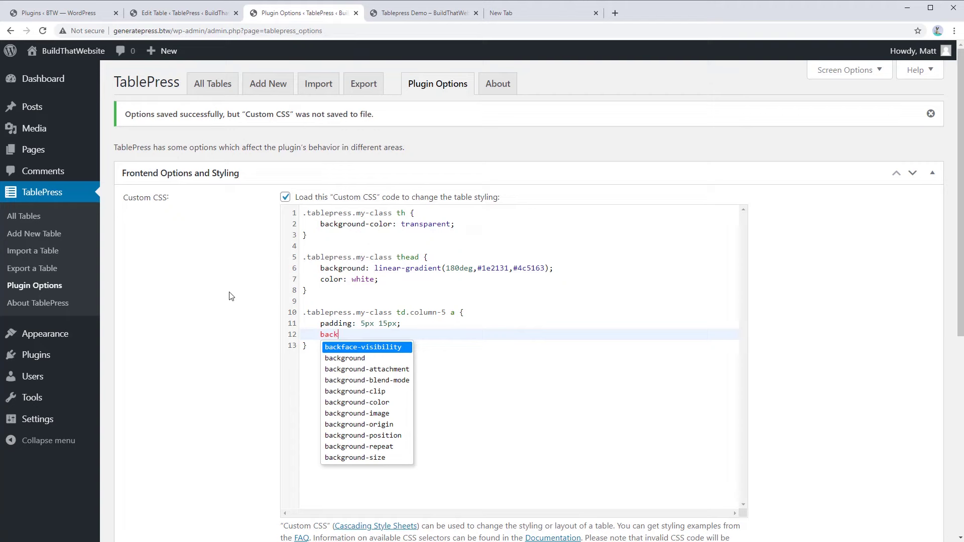
pyautogui.write('ground-co')
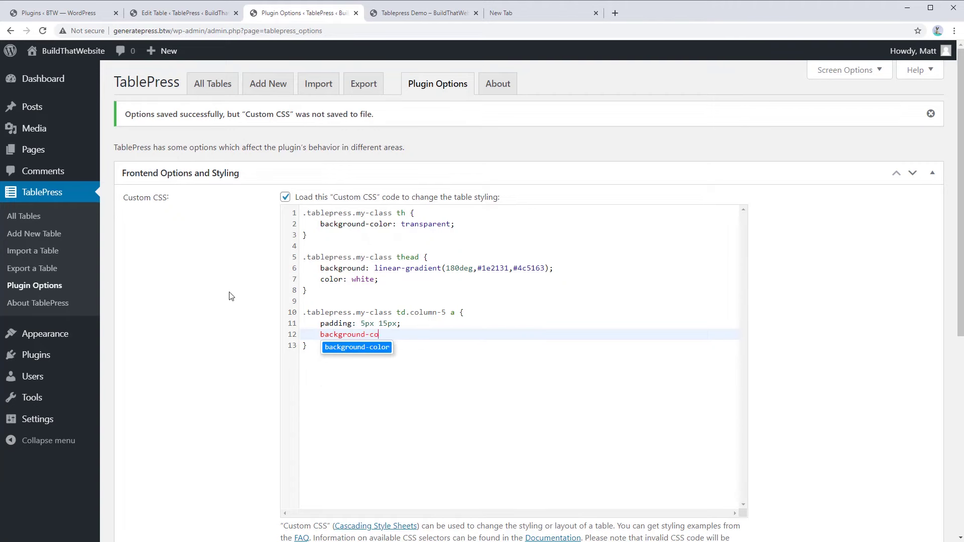
pyautogui.write('lor: seagrea')
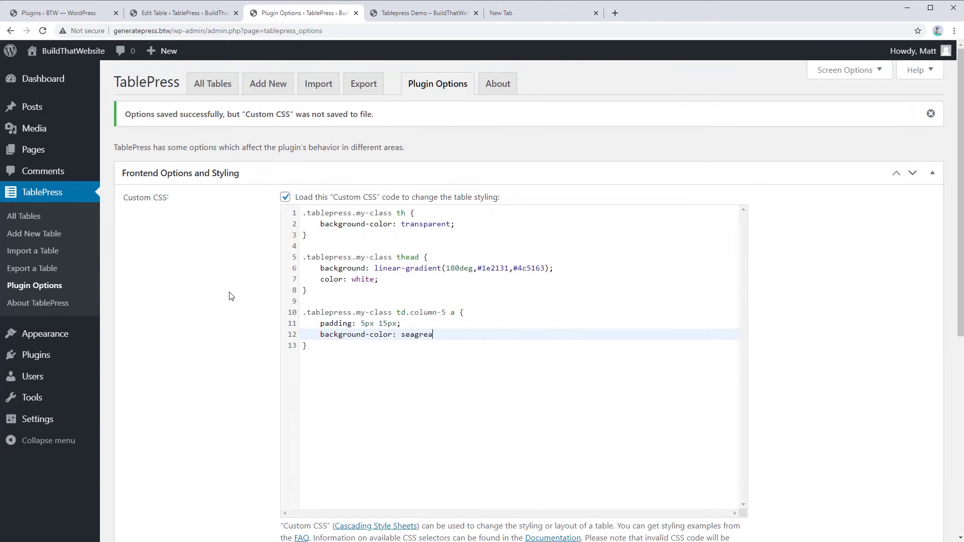
pyautogui.press('BackSpace')
pyautogui.write('en')
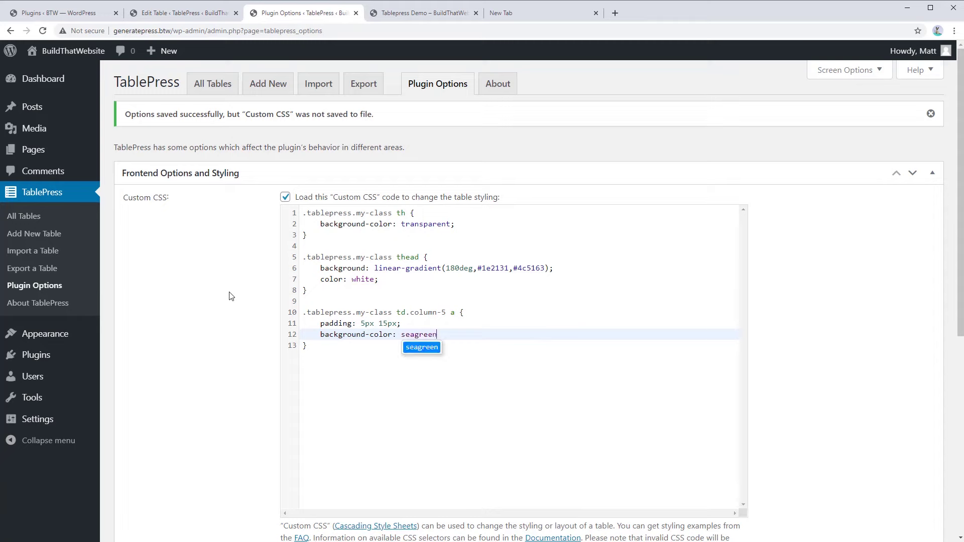
pyautogui.write(';')
# Step: Add border: 2px solid gray; to the column-5 link rule
pyautogui.press('Return')
pyautogui.write('border: ')
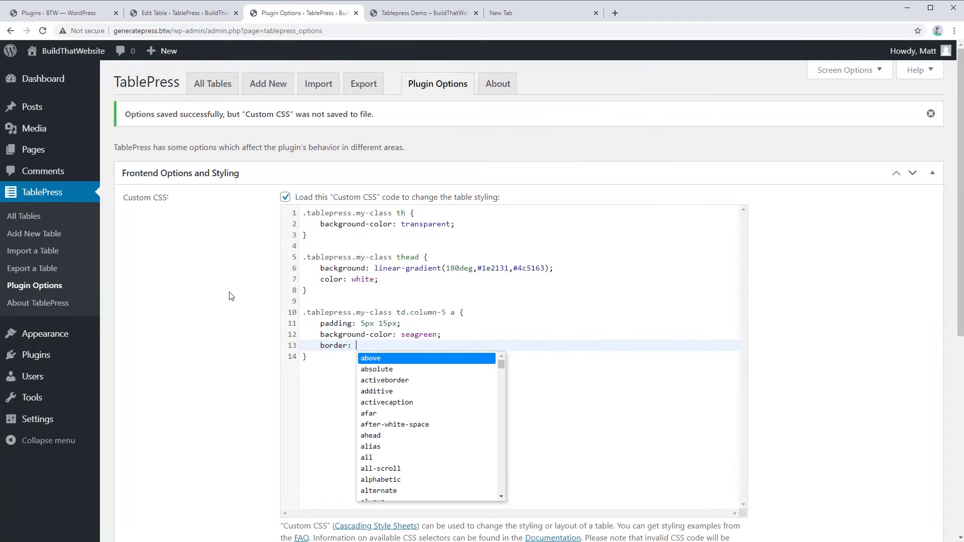
pyautogui.write('2px solid g')
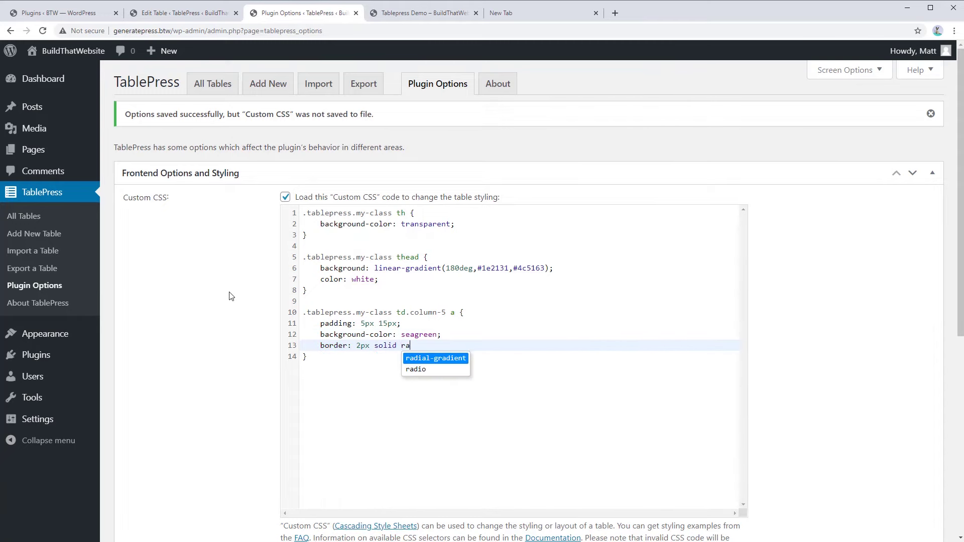
pyautogui.write('ray;')
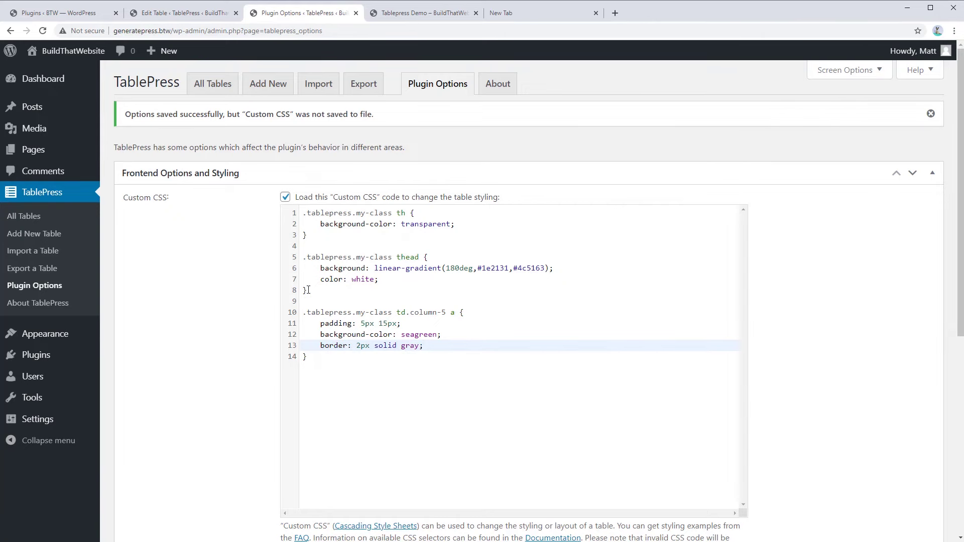
# Step: Save the options, reload the Tablepress Demo post, and check the Buy Now links in the table
pyautogui.scroll(-4, 219, 326)
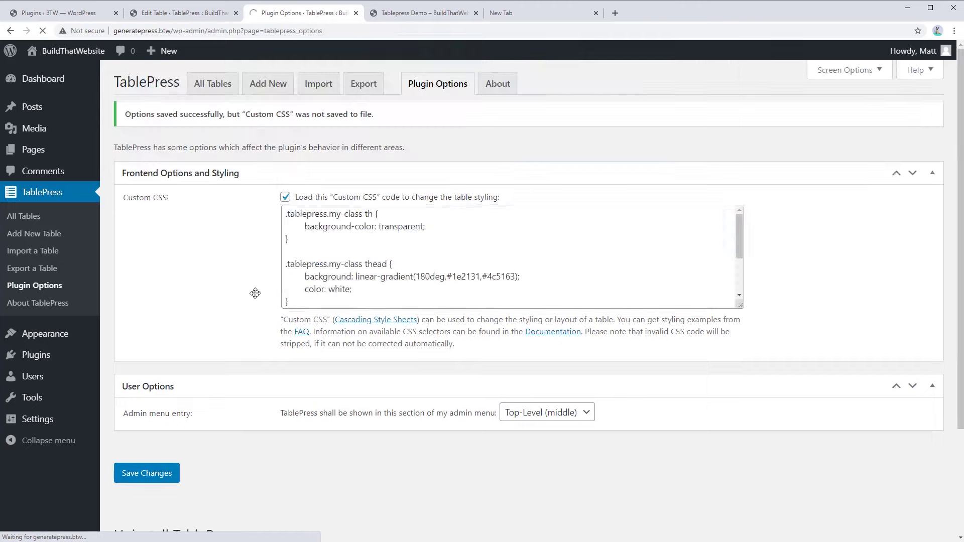
pyautogui.click(407, 14)
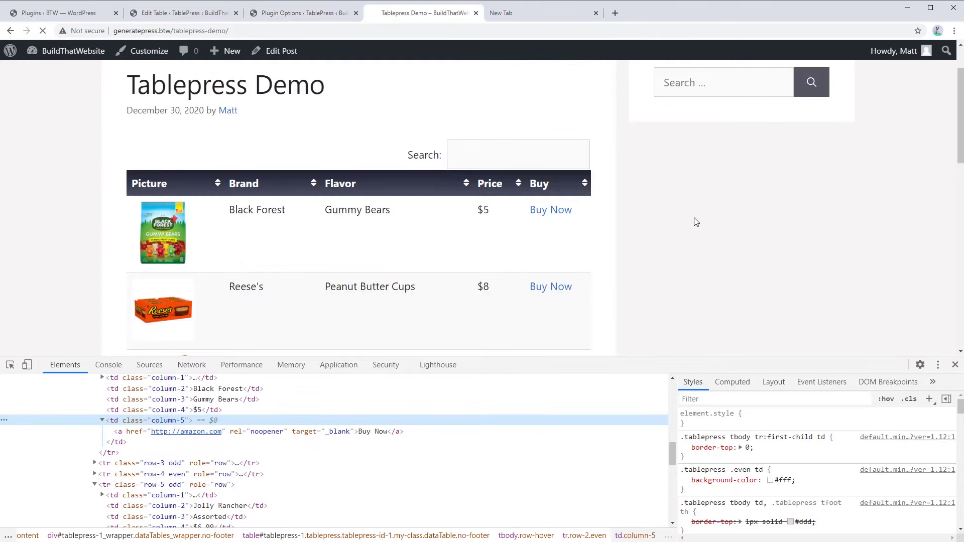
pyautogui.press('F5')
pyautogui.scroll(-1, 516, 252)
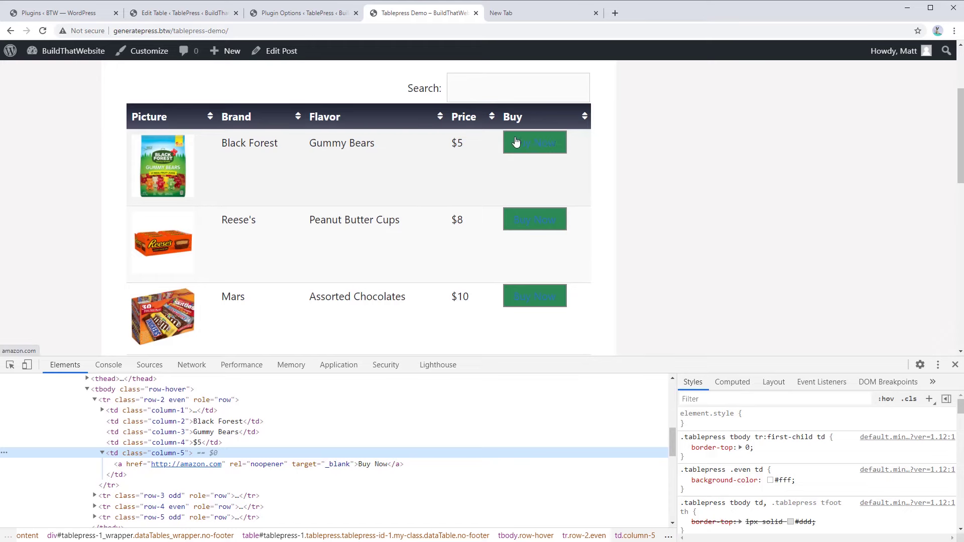
pyautogui.scroll(-3, 532, 301)
pyautogui.scroll(1, 525, 228)
pyautogui.scroll(3, 611, 209)
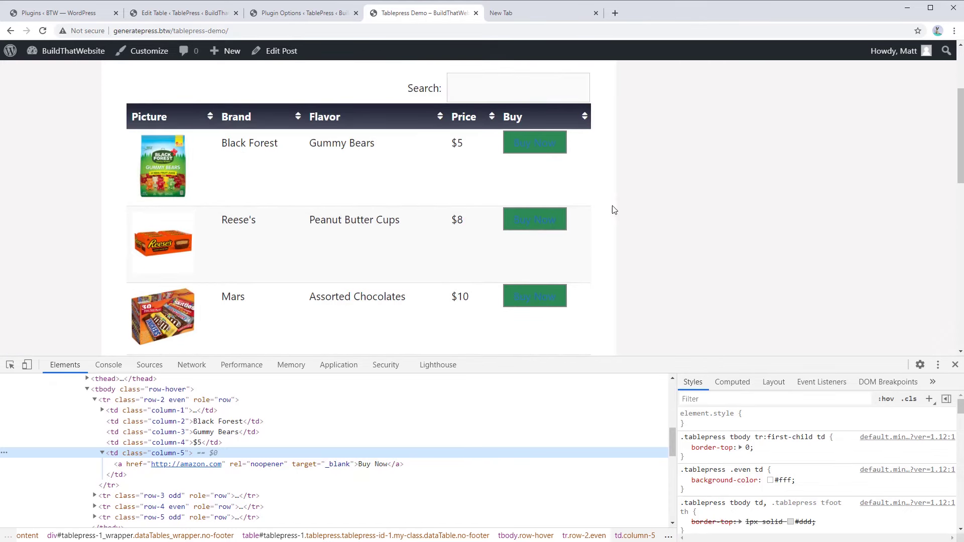
# Step: Inspect the first Buy Now link, change its background color to the lighter green #6deca5, and copy the hex code
pyautogui.rightClick(533, 152)
pyautogui.click(549, 235)
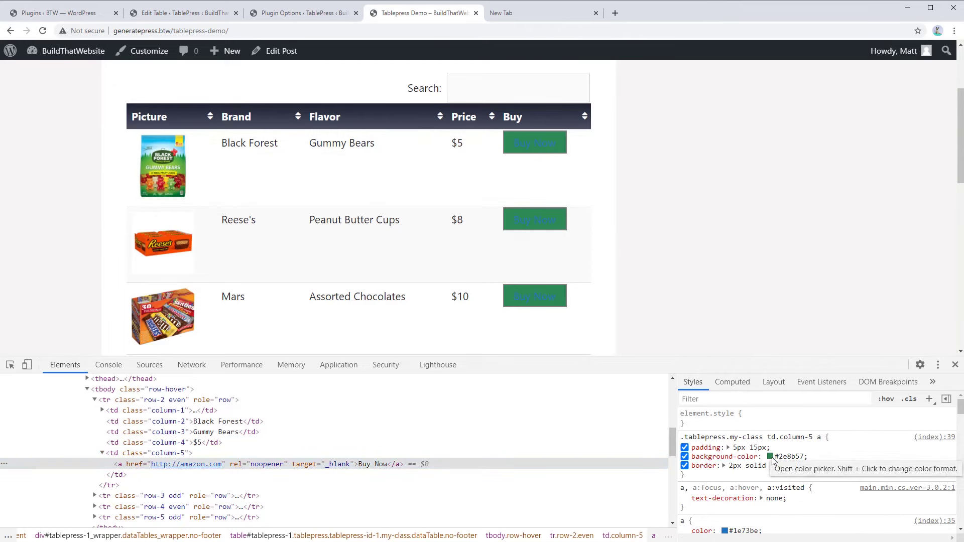
pyautogui.click(770, 457)
pyautogui.moveTo(867, 394); pyautogui.dragTo(856, 372)
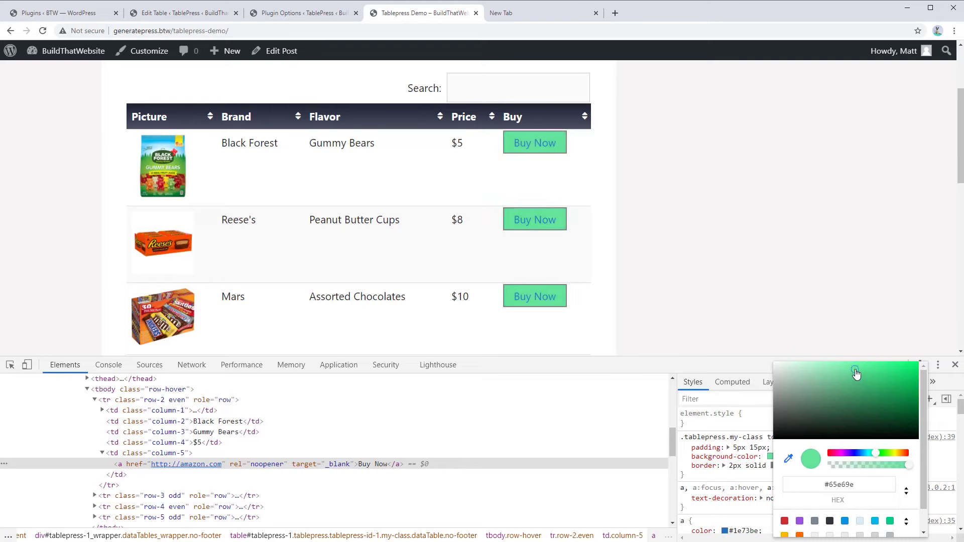
pyautogui.moveTo(854, 374); pyautogui.dragTo(852, 367)
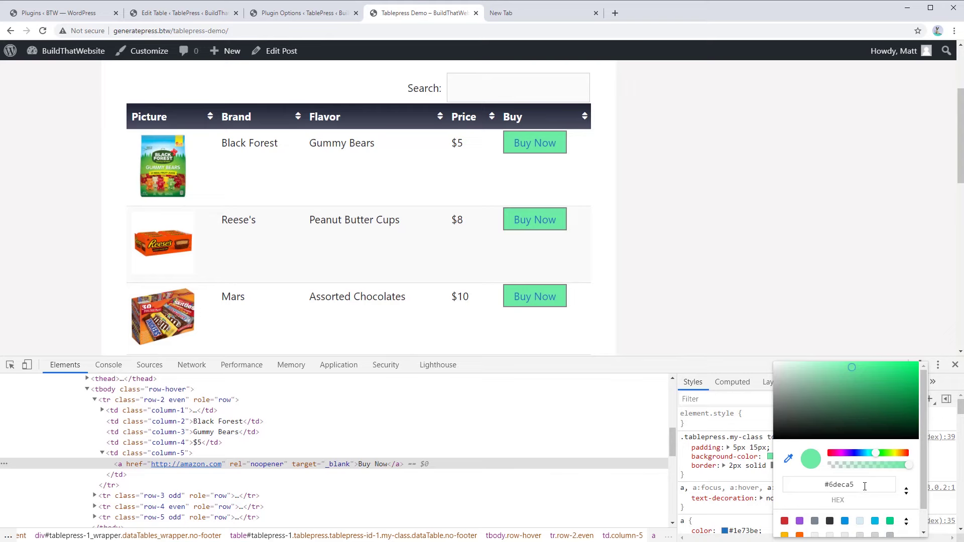
pyautogui.moveTo(865, 486); pyautogui.dragTo(814, 487)
pyautogui.hotkey('ctrl', 'c')
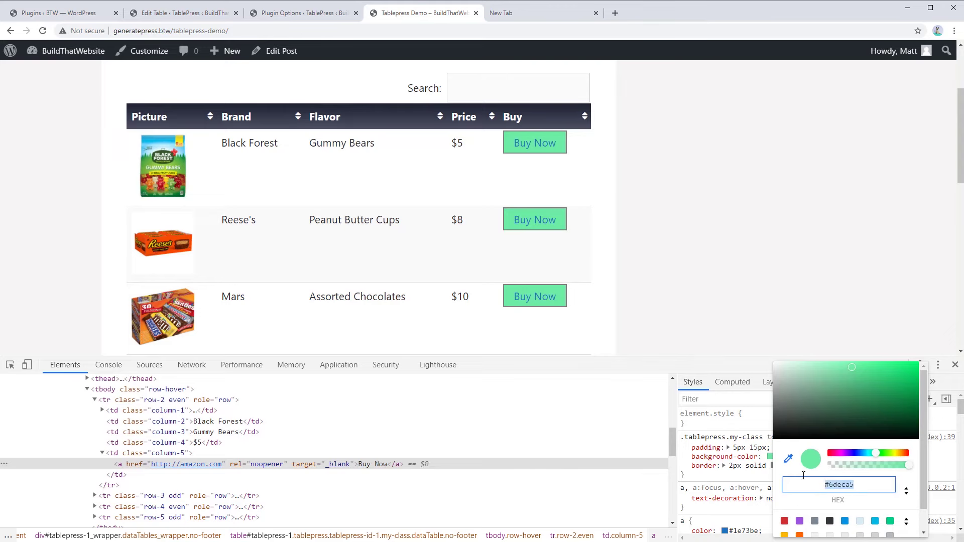
# Step: Replace seagreen with the copied #6deca5 in the column-5 link rule of the TablePress Custom CSS
pyautogui.click(312, 13)
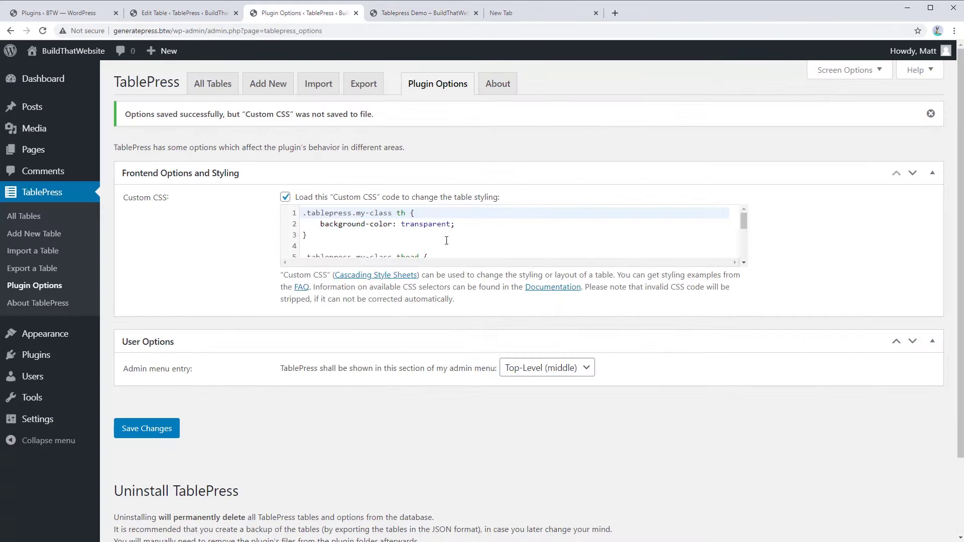
pyautogui.scroll(-3, 414, 232)
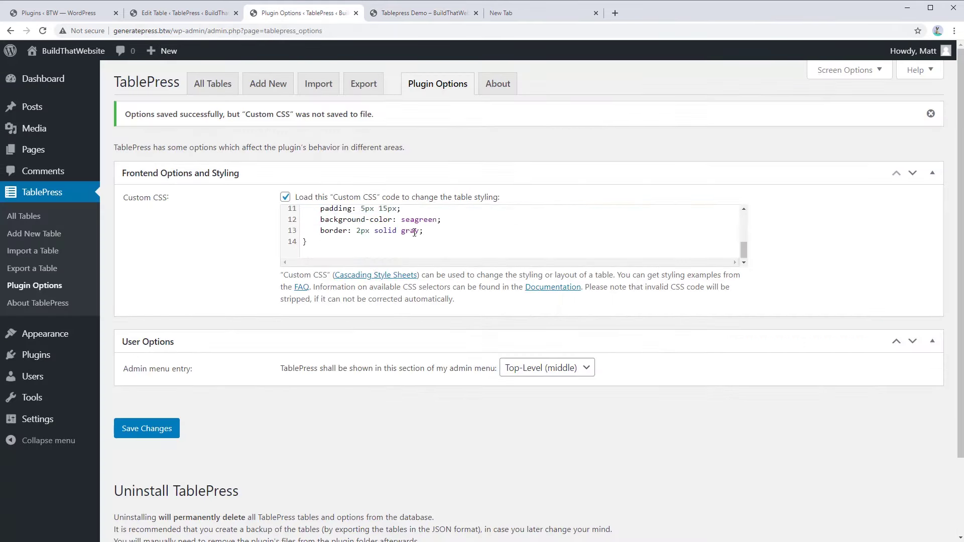
pyautogui.click(438, 220)
pyautogui.moveTo(438, 335); pyautogui.dragTo(403, 334)
pyautogui.hotkey('ctrl', 'v')
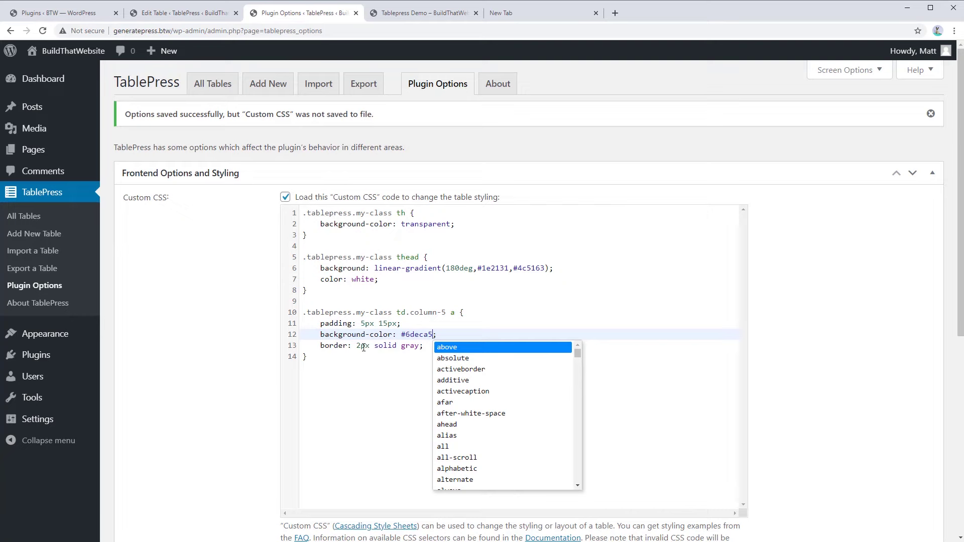
# Step: Change the column-5 link rule's border to 3px solid #555
pyautogui.click(361, 346)
pyautogui.press('BackSpace')
pyautogui.write('3')
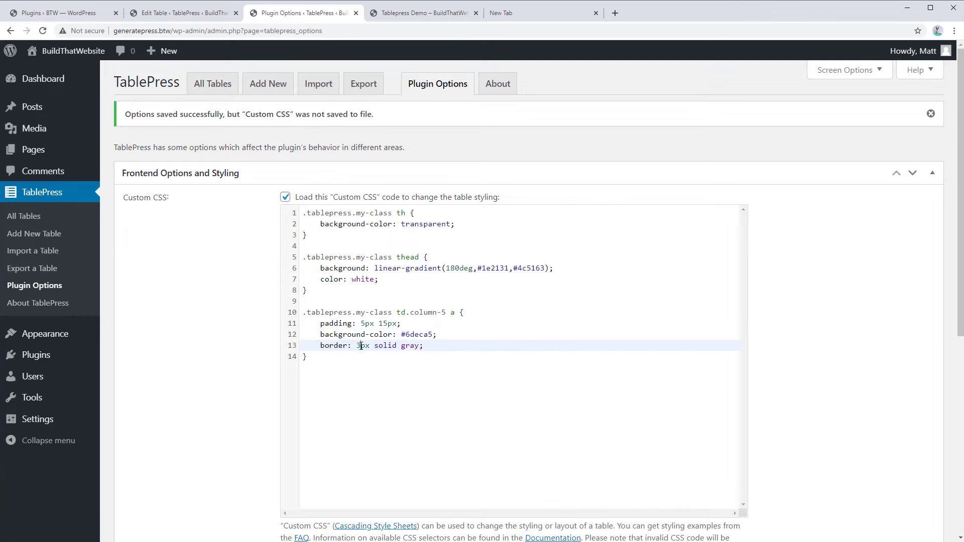
pyautogui.moveTo(420, 351); pyautogui.dragTo(403, 347)
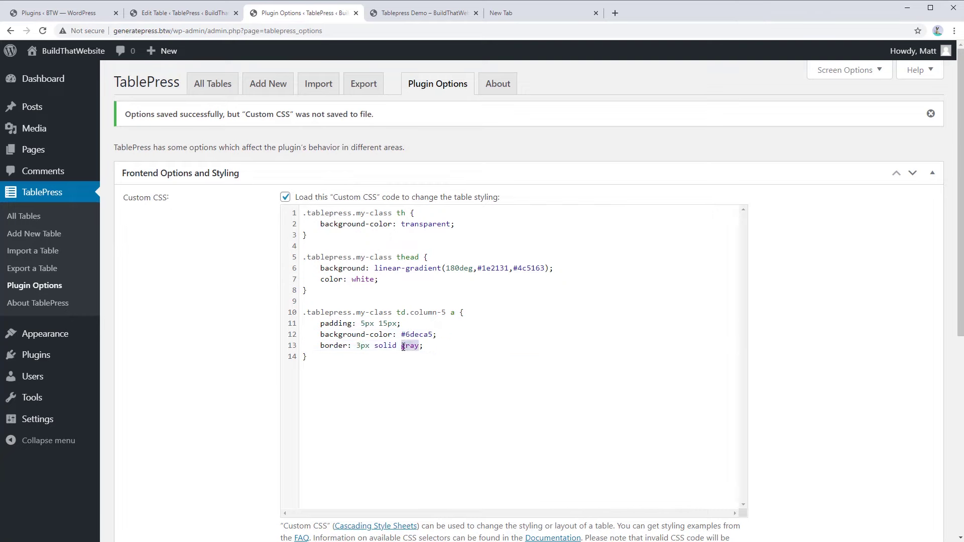
pyautogui.write('#555')
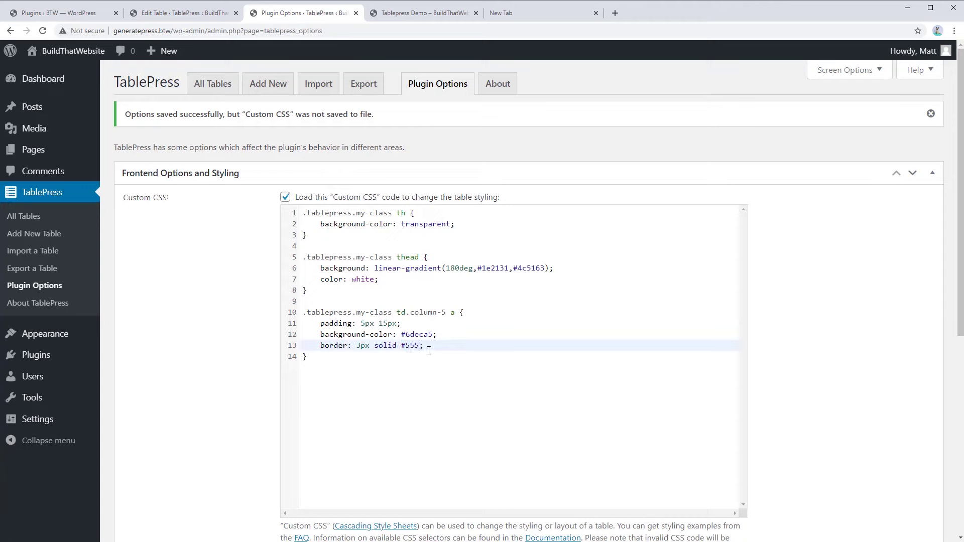
# Step: Add border-radius: 5px; and color: black; to the column-5 link rule
pyautogui.press('Return')
pyautogui.write('border-')
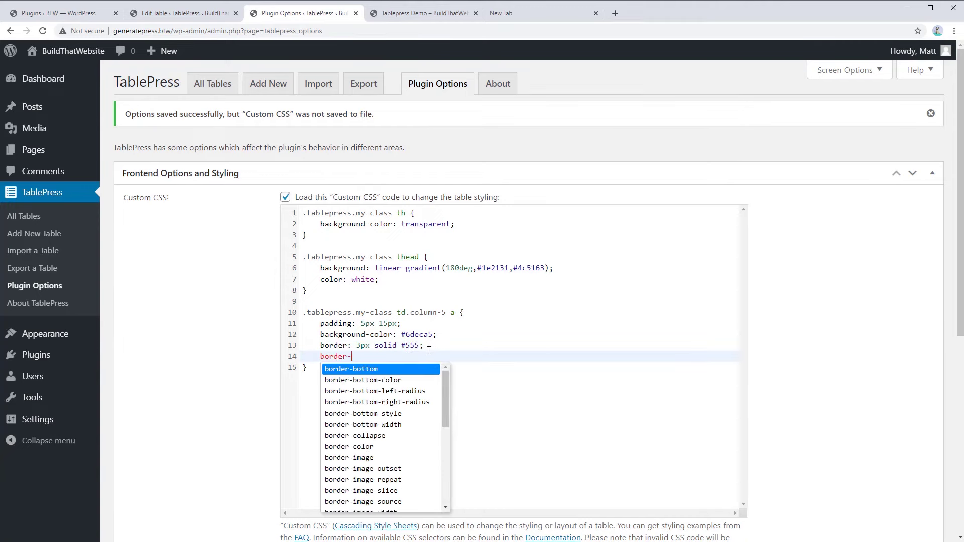
pyautogui.write('radius: 5p')
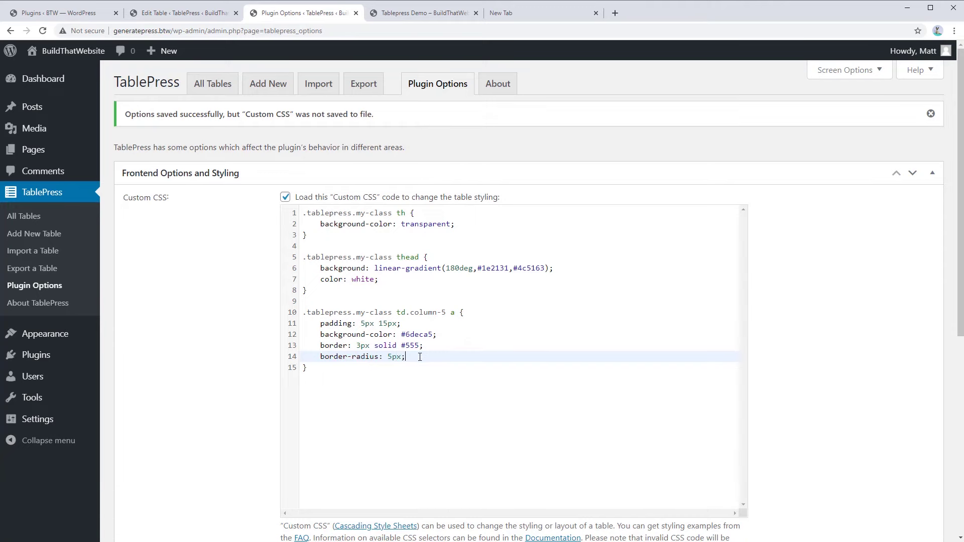
pyautogui.write('x;')
pyautogui.press('Return')
pyautogui.write('colo')
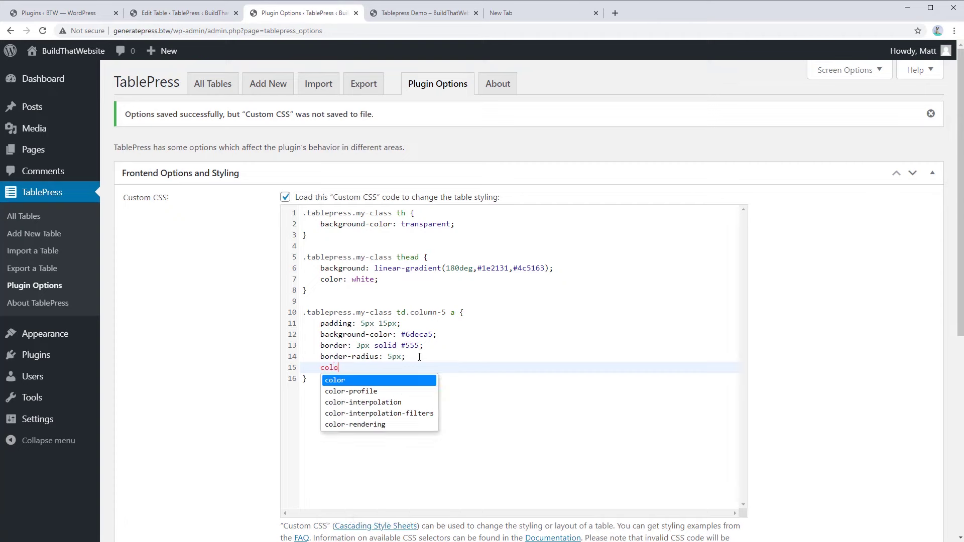
pyautogui.write('r: black;')
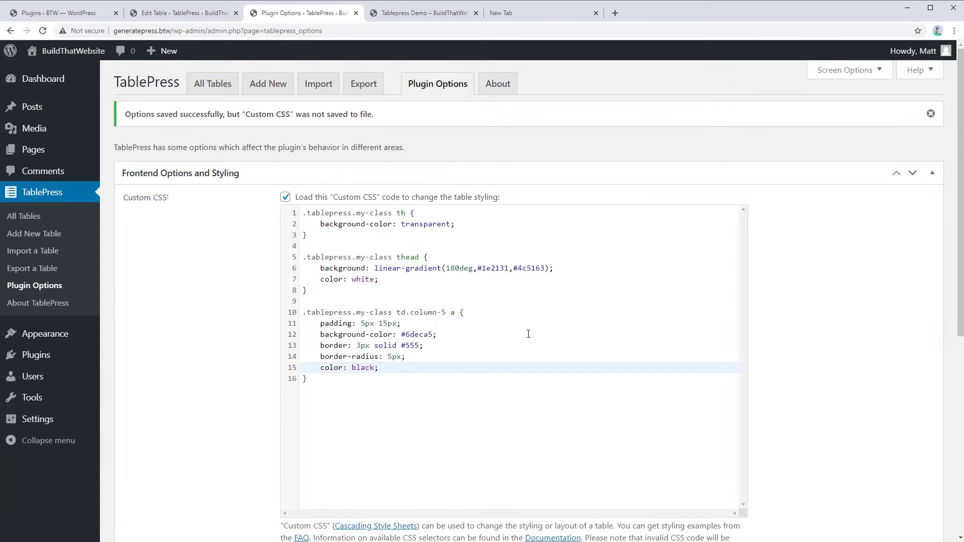
# Step: Add text-decoration: none; to the column-5 link rule in the Custom CSS and save the plugin options
pyautogui.press('Return')
pyautogui.write('text-')
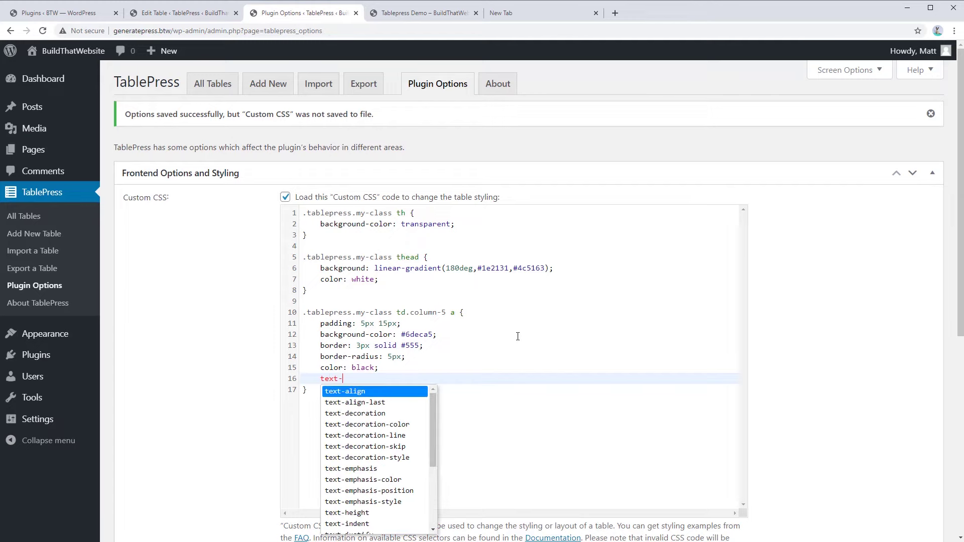
pyautogui.write('decoration: none;')
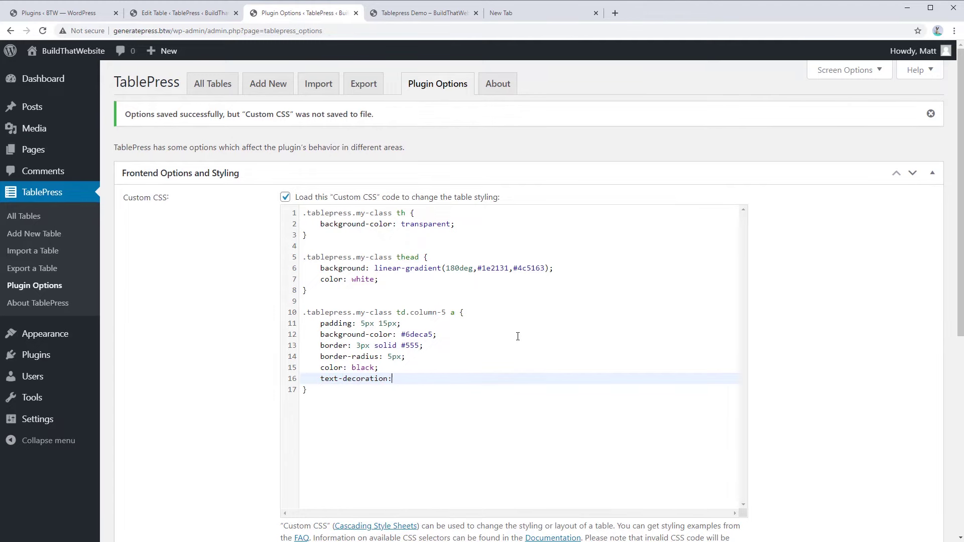
pyautogui.scroll(-6, 127, 321)
pyautogui.click(147, 335)
# Step: Reload the Tablepress Demo post, check the Buy Now buttons down the table, and close the developer tools
pyautogui.click(396, 15)
pyautogui.press('F5')
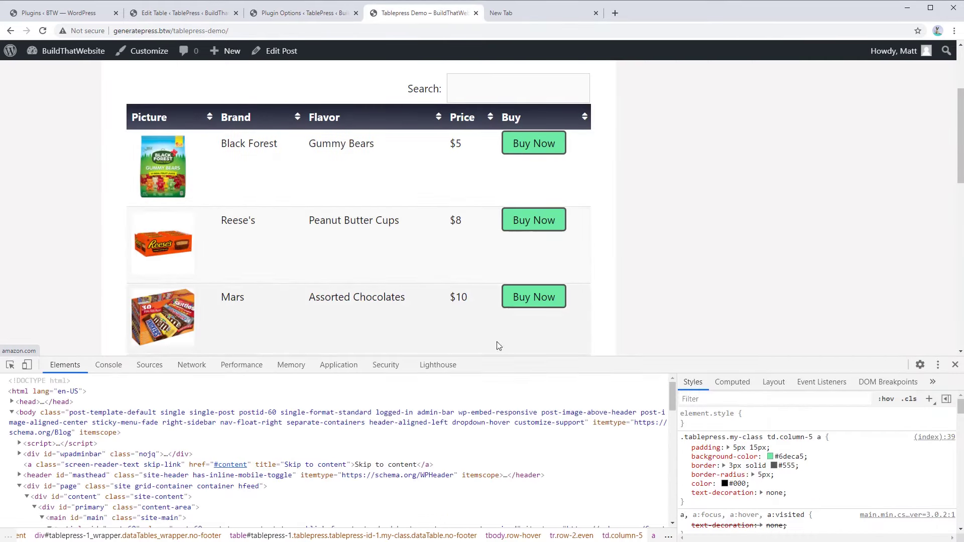
pyautogui.scroll(-4, 497, 344)
pyautogui.scroll(4, 680, 260)
pyautogui.press('F12')
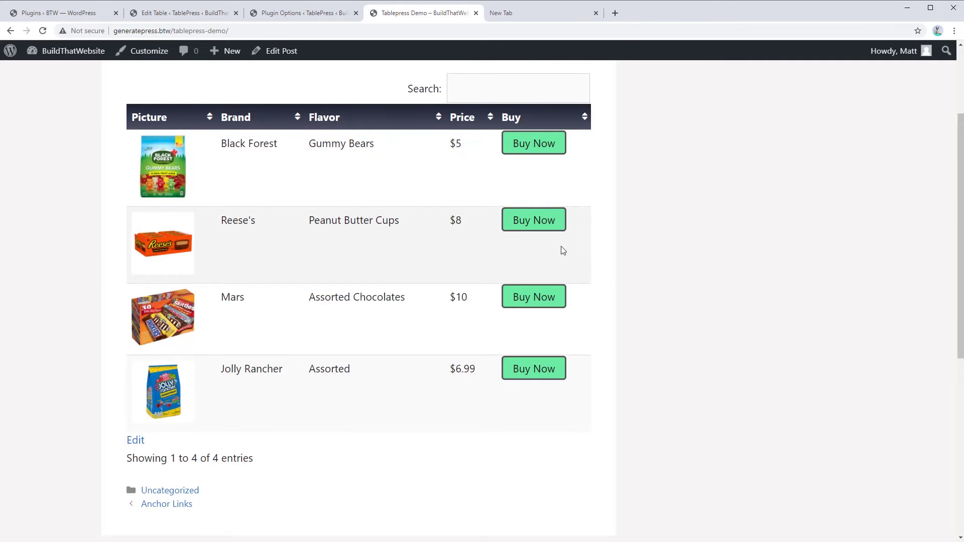
# Step: Start a .tablepress td rule below the column-5 link rule in the TablePress Custom CSS
pyautogui.click(306, 15)
pyautogui.click(458, 243)
pyautogui.scroll(-4, 457, 243)
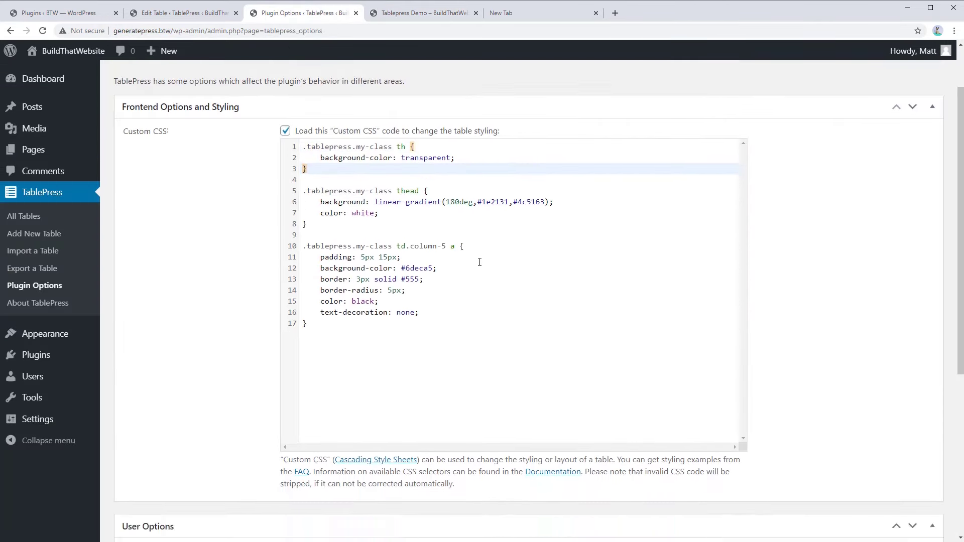
pyautogui.scroll(1, 412, 235)
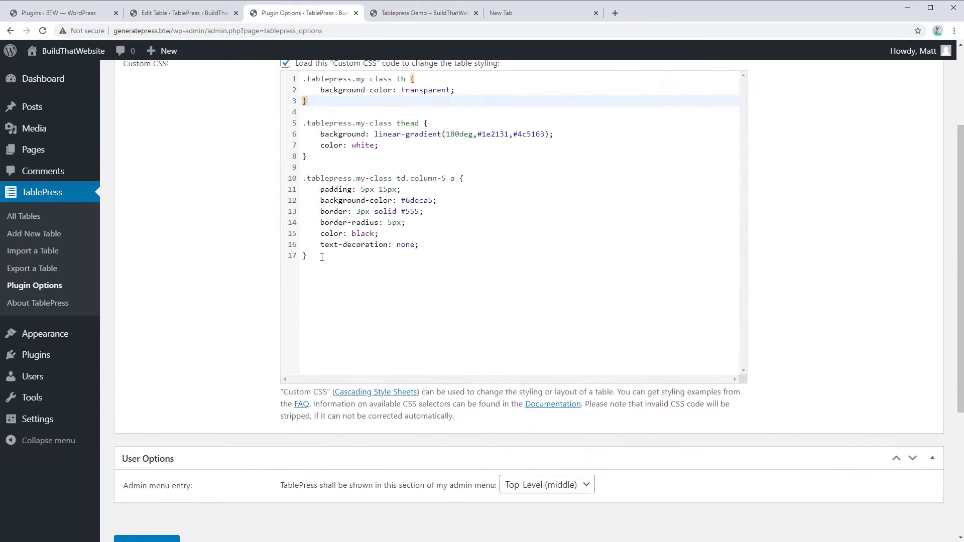
pyautogui.click(322, 257)
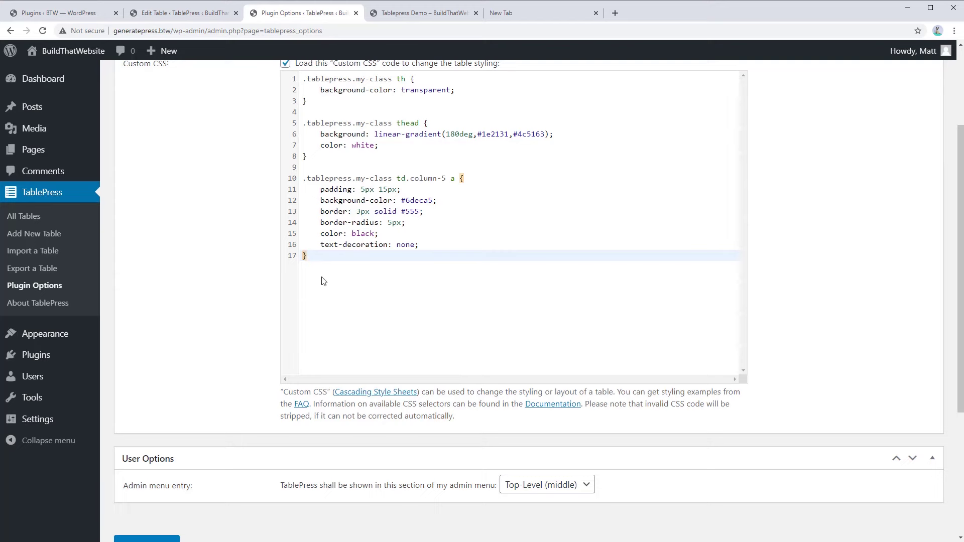
pyautogui.press('Return')
pyautogui.press('Return')
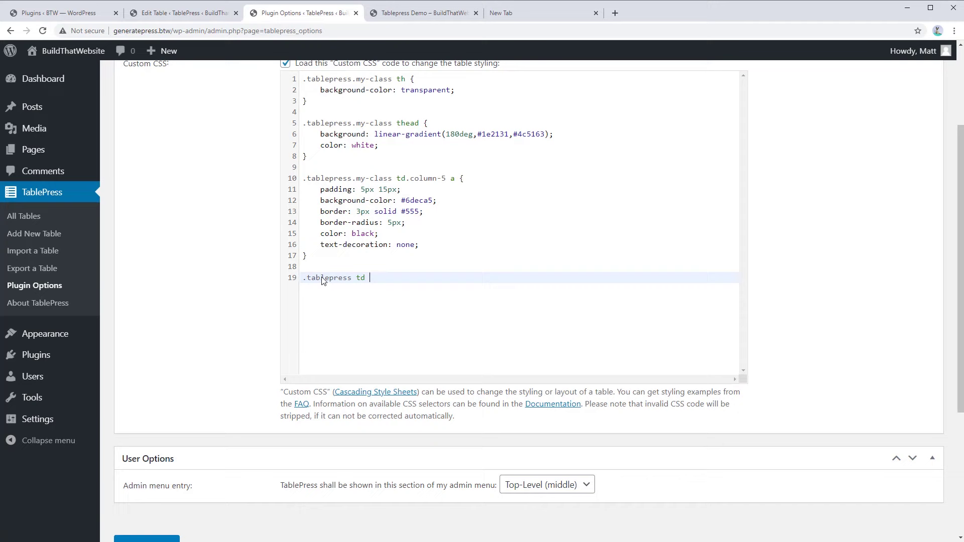
pyautogui.write('{')
pyautogui.press('Return')
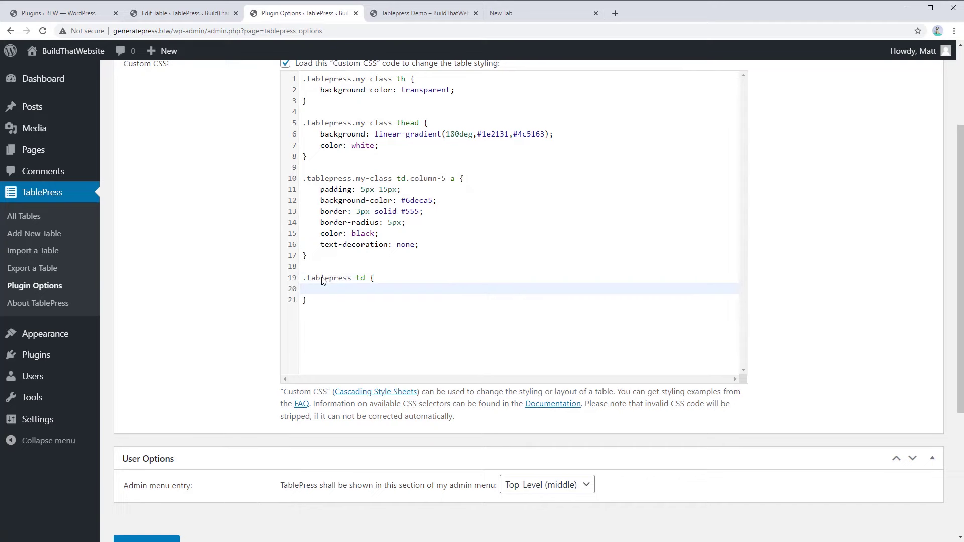
# Step: Try to center the cell content vertically with vertical-align: middle; in the .tablepress td rule, and save the options
pyautogui.write('vertical')
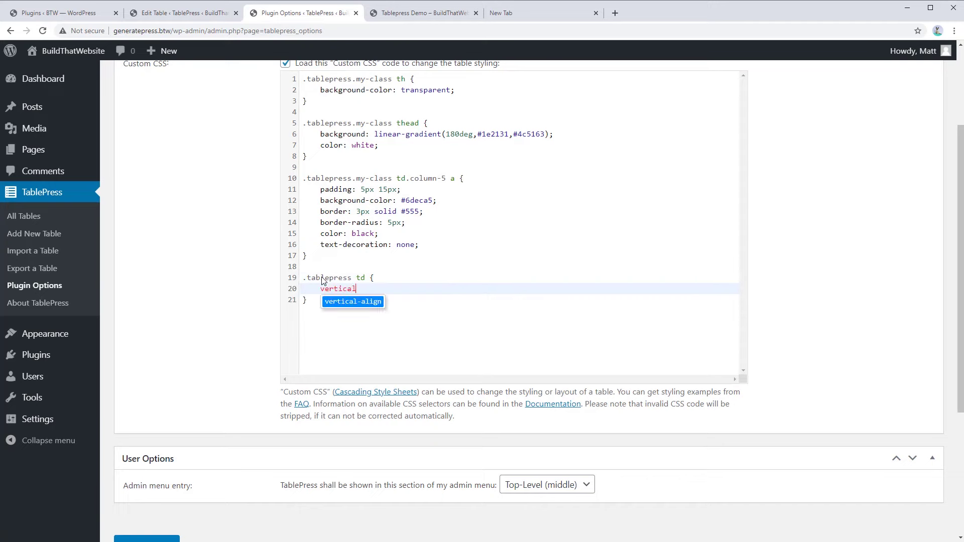
pyautogui.click(361, 303)
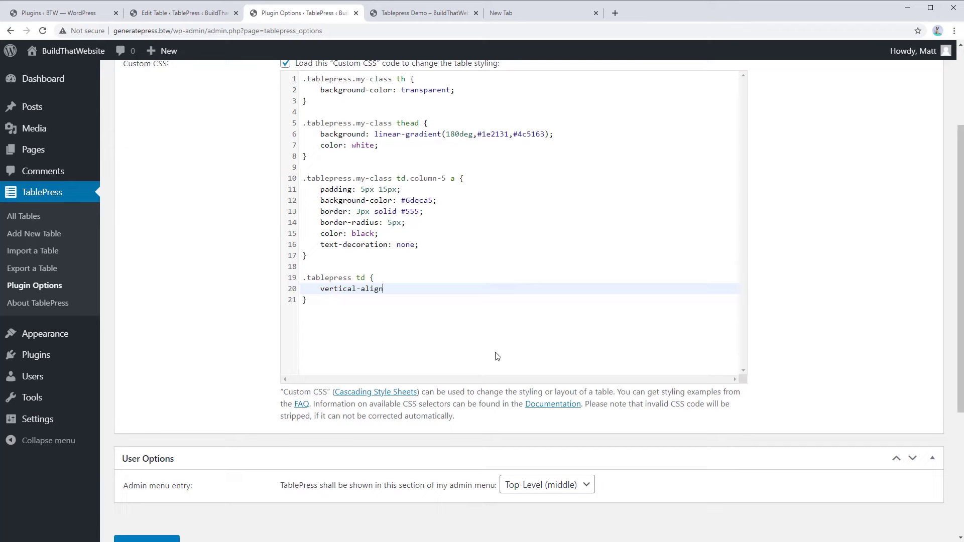
pyautogui.write(': mei')
pyautogui.press('BackSpace')
pyautogui.press('BackSpace')
pyautogui.write('id')
pyautogui.press('Return')
pyautogui.write(';')
pyautogui.scroll(-4, 192, 453)
pyautogui.click(133, 346)
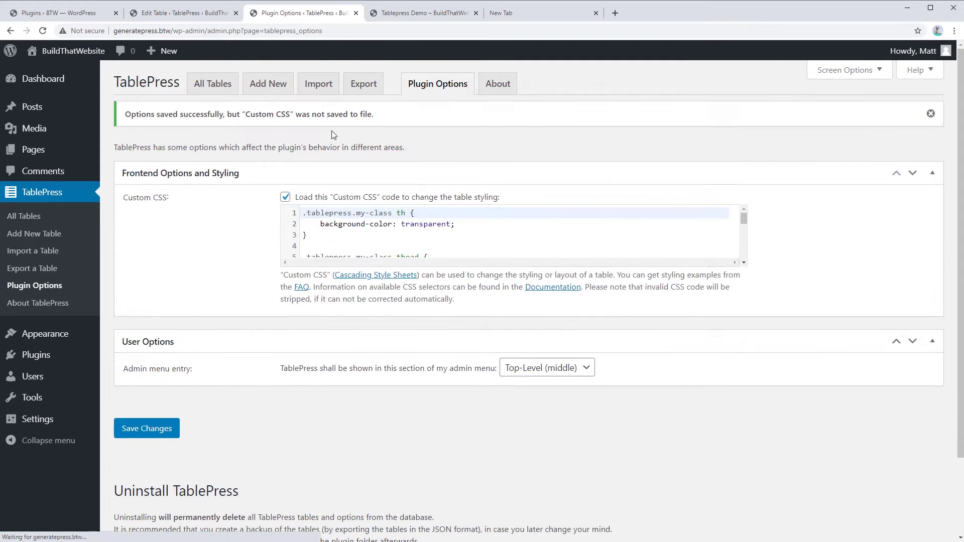
# Step: Reload the demo post, inspect the Black Forest cell, and trace its computed vertical-align to the rule that sets it
pyautogui.click(424, 12)
pyautogui.press('F5')
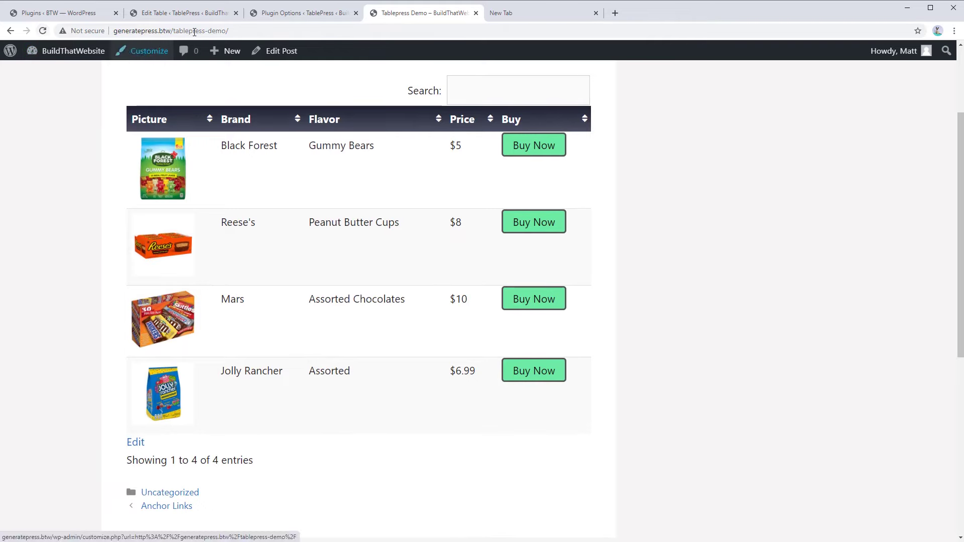
pyautogui.click(287, 17)
pyautogui.click(424, 12)
pyautogui.rightClick(258, 147)
pyautogui.click(293, 263)
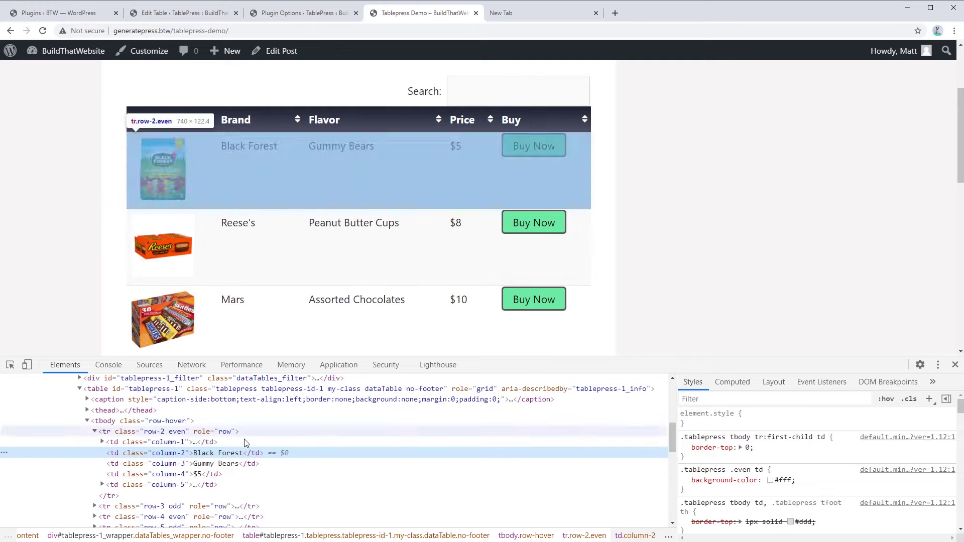
pyautogui.click(732, 382)
pyautogui.scroll(-5, 737, 473)
pyautogui.scroll(-8, 737, 473)
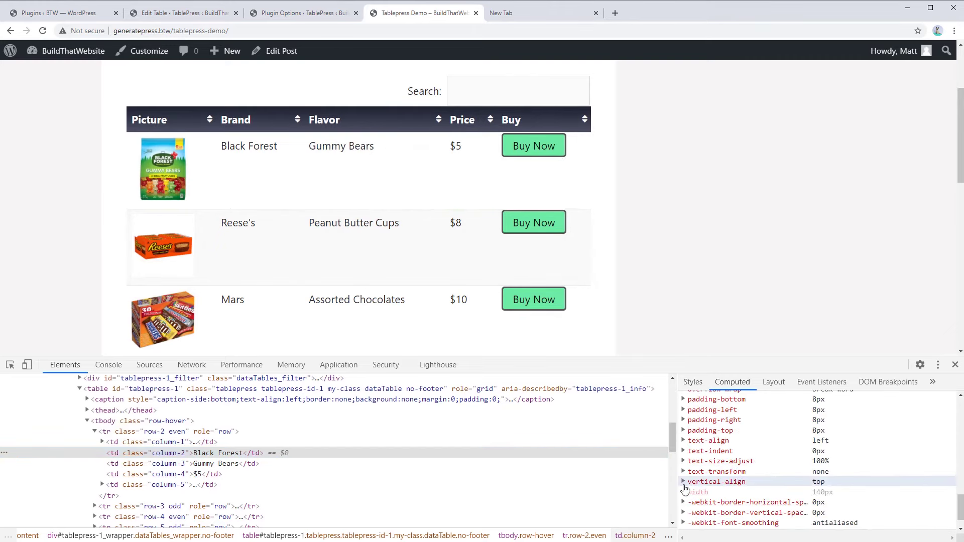
pyautogui.click(684, 482)
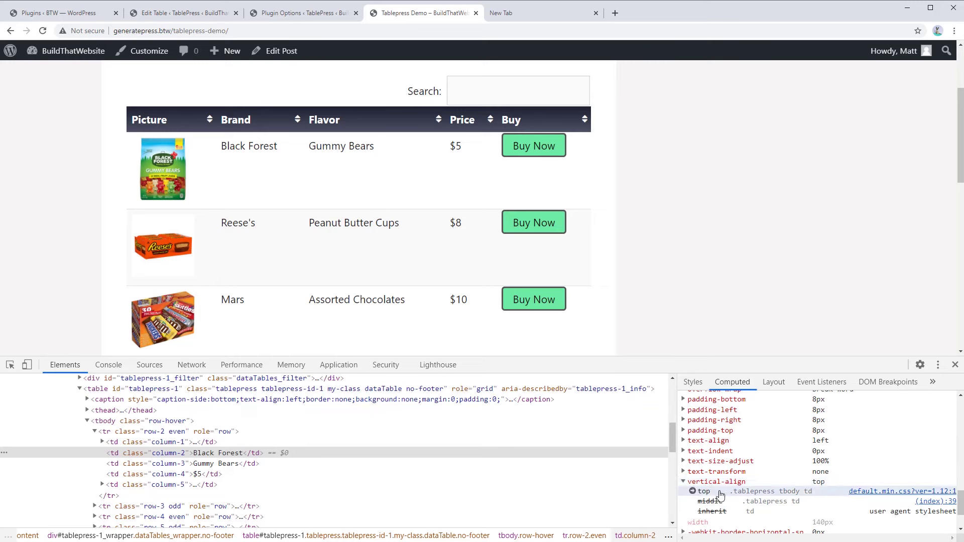
pyautogui.click(692, 492)
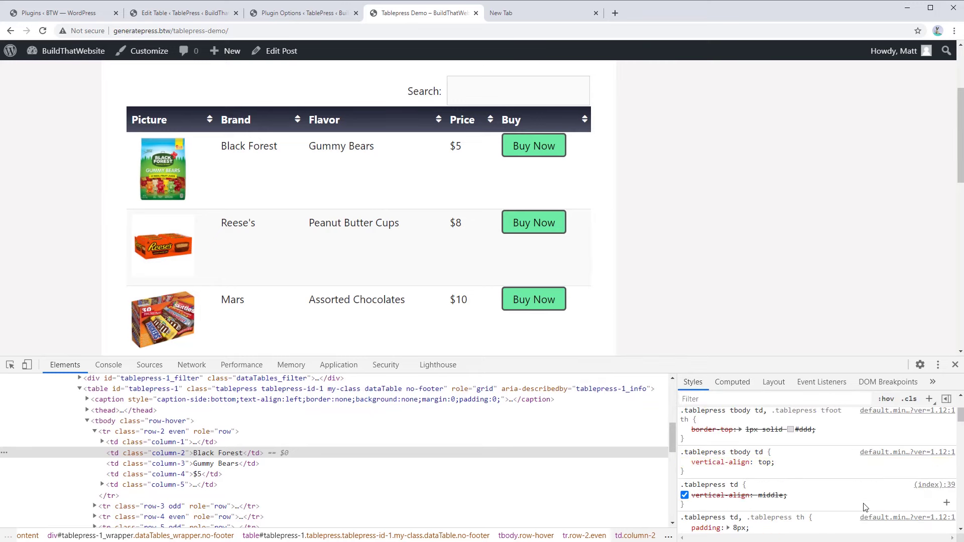
# Step: Set vertical-align to middle in the inspected .tablepress tbody td rule and copy the whole rule
pyautogui.click(765, 463)
pyautogui.write('middle')
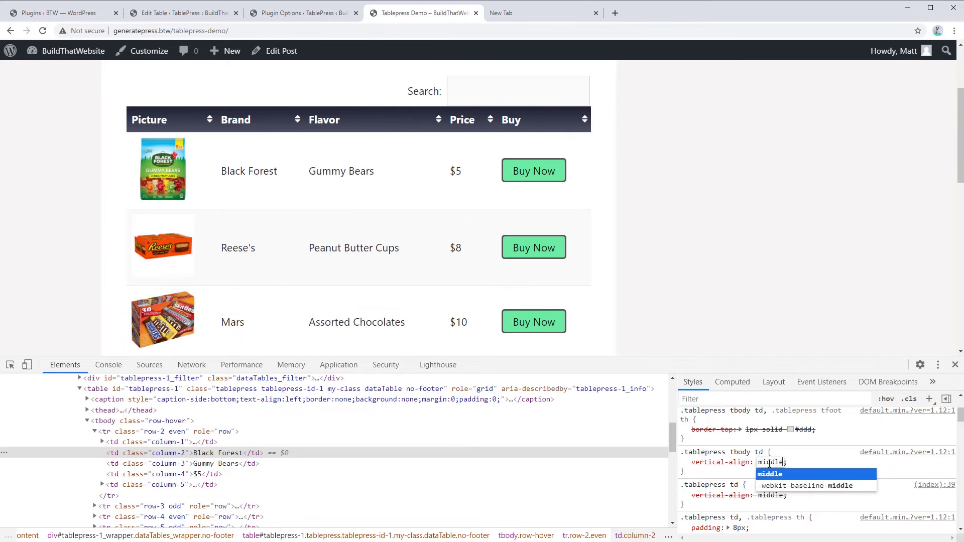
pyautogui.click(817, 456)
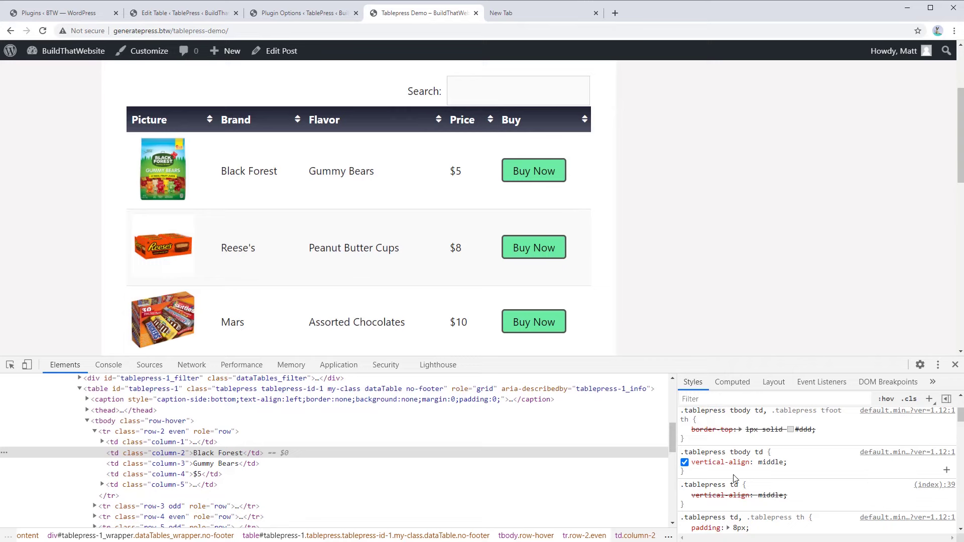
pyautogui.moveTo(691, 472); pyautogui.dragTo(681, 453)
pyautogui.hotkey('ctrl', 'c')
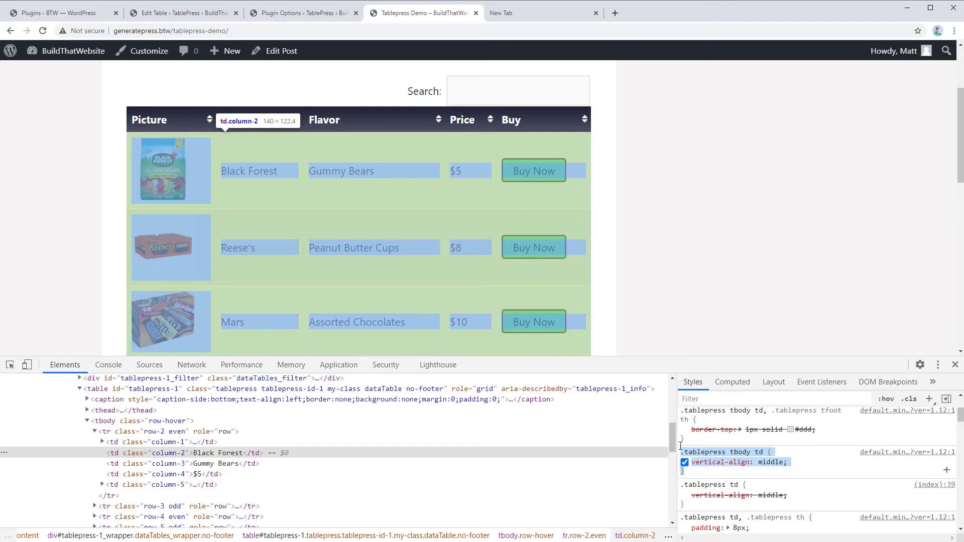
# Step: Replace the .tablepress td rule at the end of the TablePress Custom CSS with the copied .tablepress tbody td rule
pyautogui.click(305, 13)
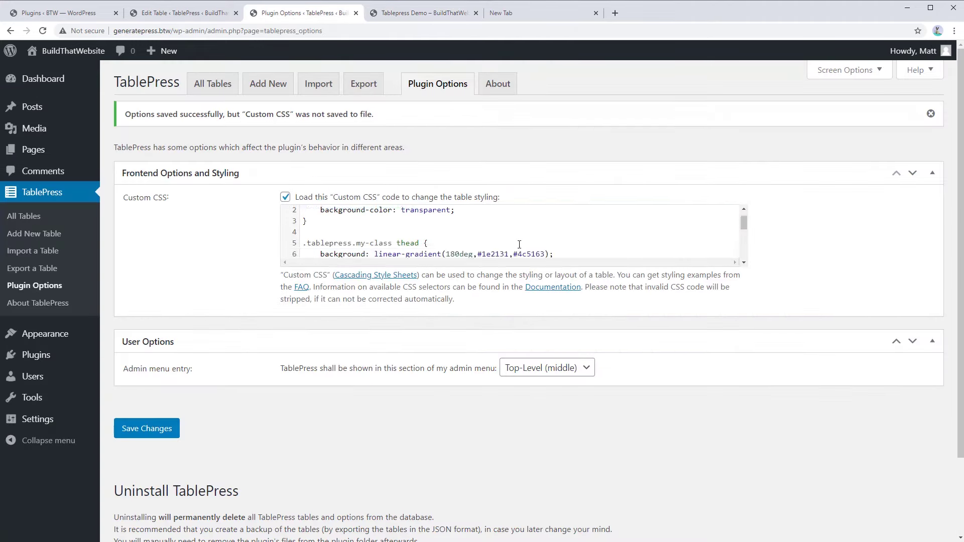
pyautogui.scroll(-5, 480, 243)
pyautogui.click(335, 150)
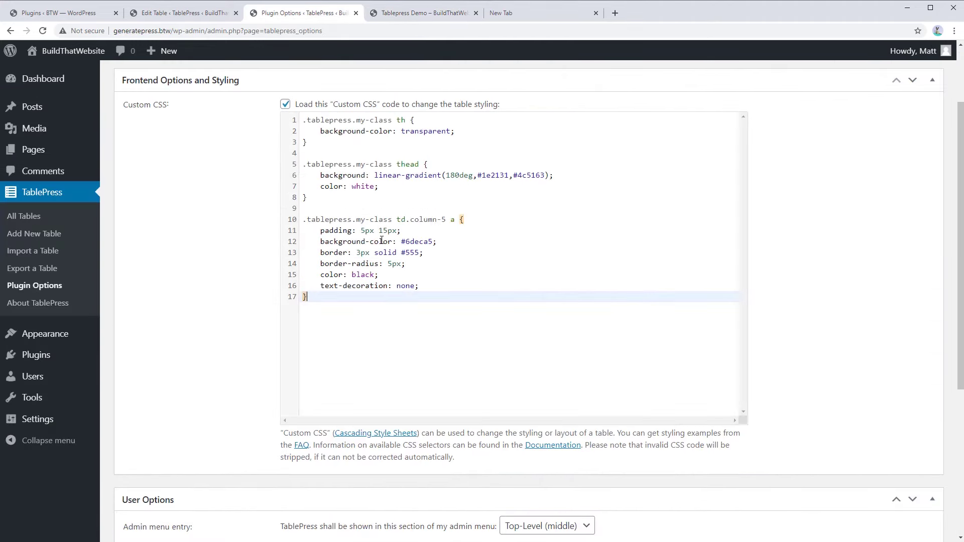
pyautogui.press('Return')
pyautogui.press('Return')
pyautogui.hotkey('ctrl', 'v')
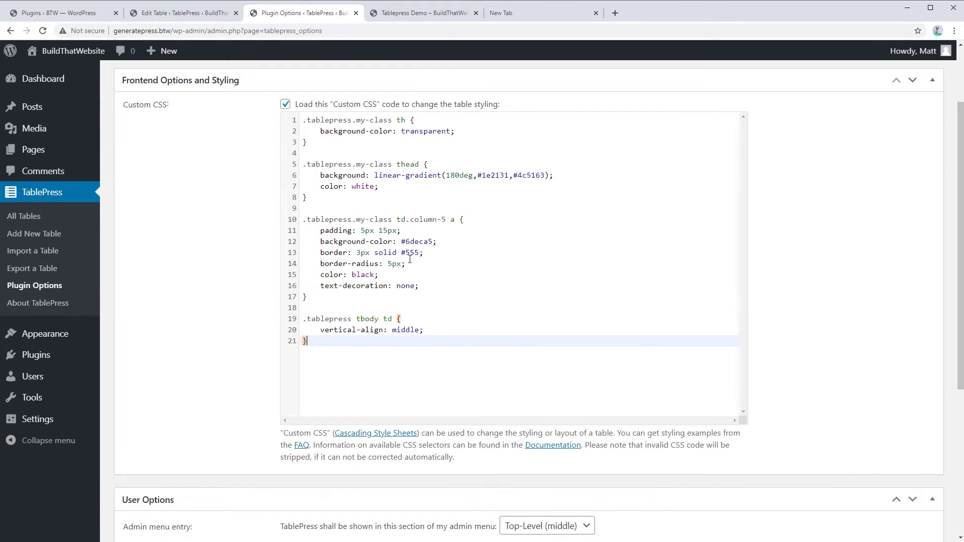
pyautogui.click(306, 319)
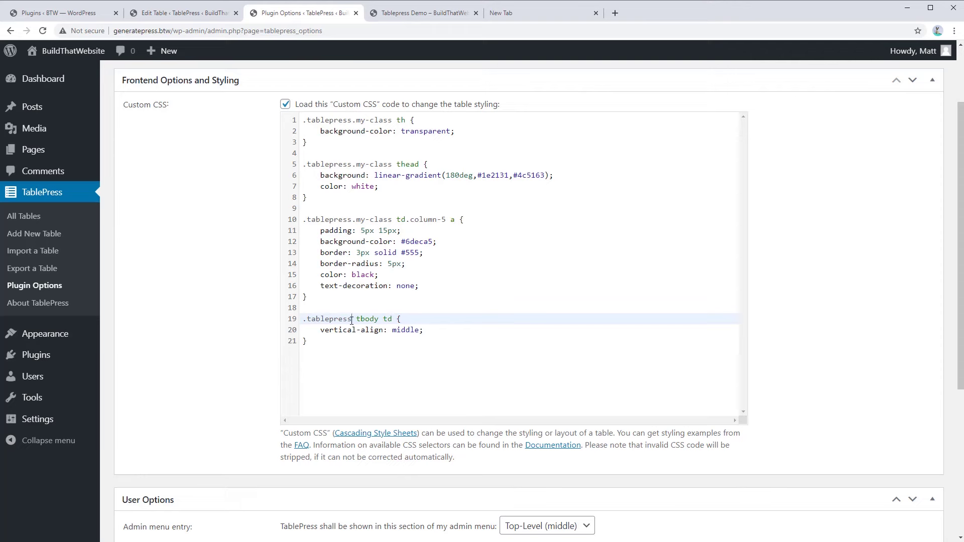
pyautogui.write('.my-class')
pyautogui.moveTo(392, 320); pyautogui.dragTo(352, 318)
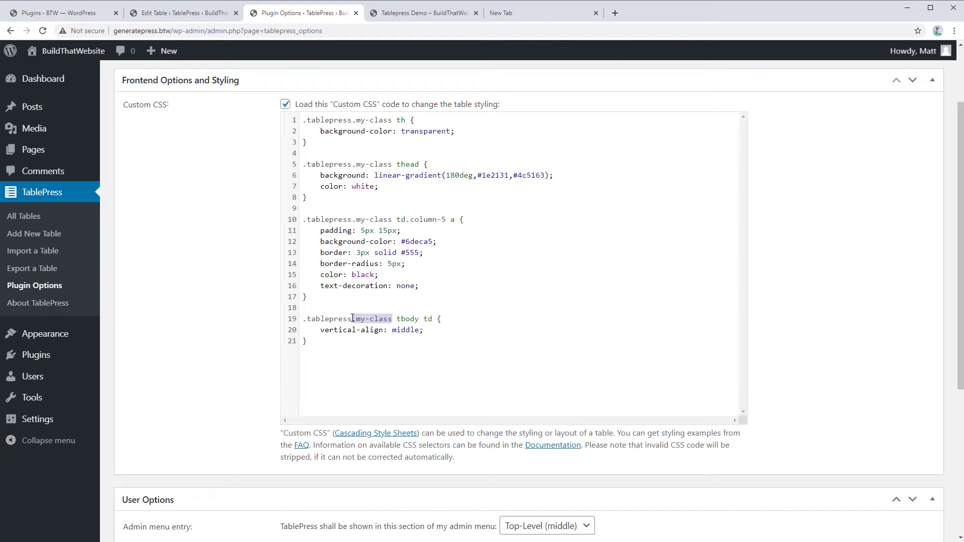
pyautogui.press('BackSpace')
# Step: Save the plugin options, reload the demo post to check the vertical alignment, and close the developer tools
pyautogui.scroll(-5, 206, 383)
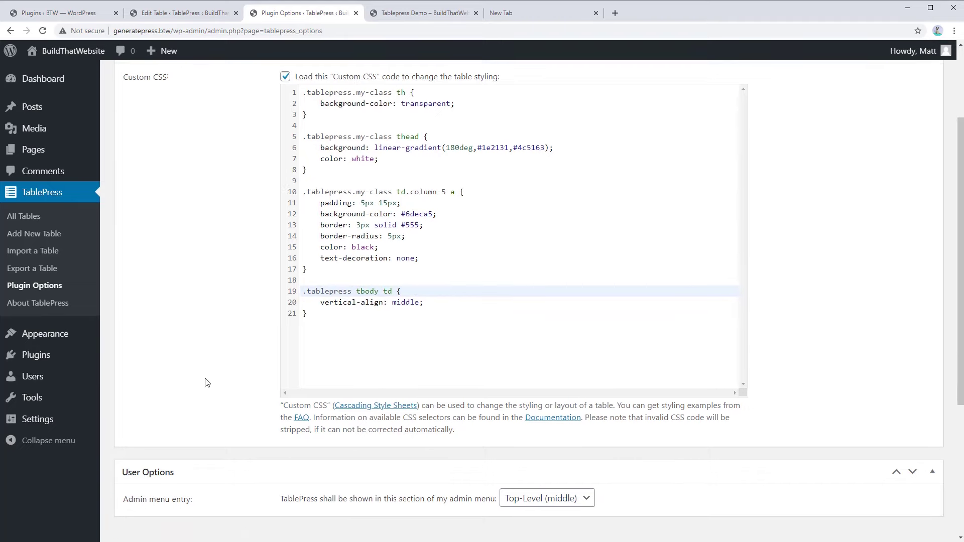
pyautogui.click(154, 337)
pyautogui.hotkey('ctrl', 'Tab')
pyautogui.press('F5')
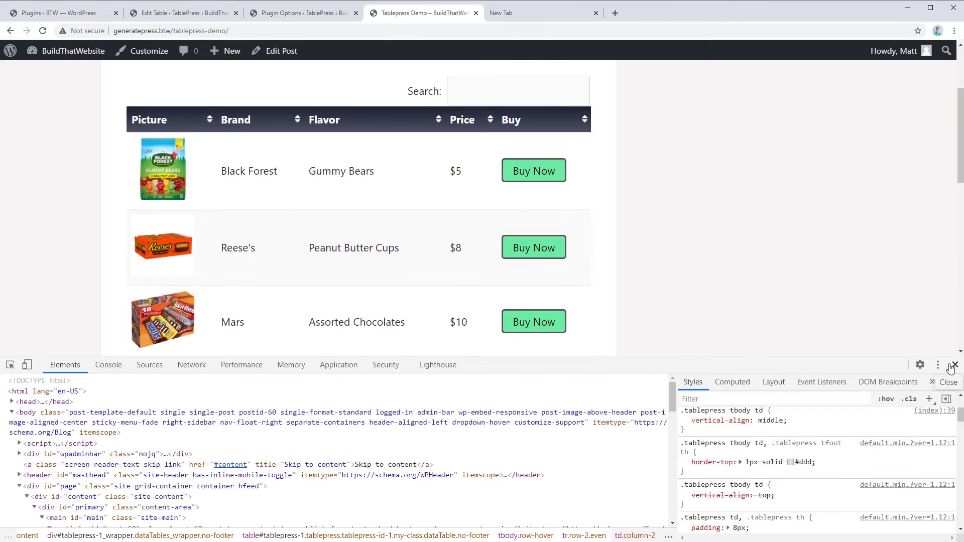
pyautogui.click(955, 364)
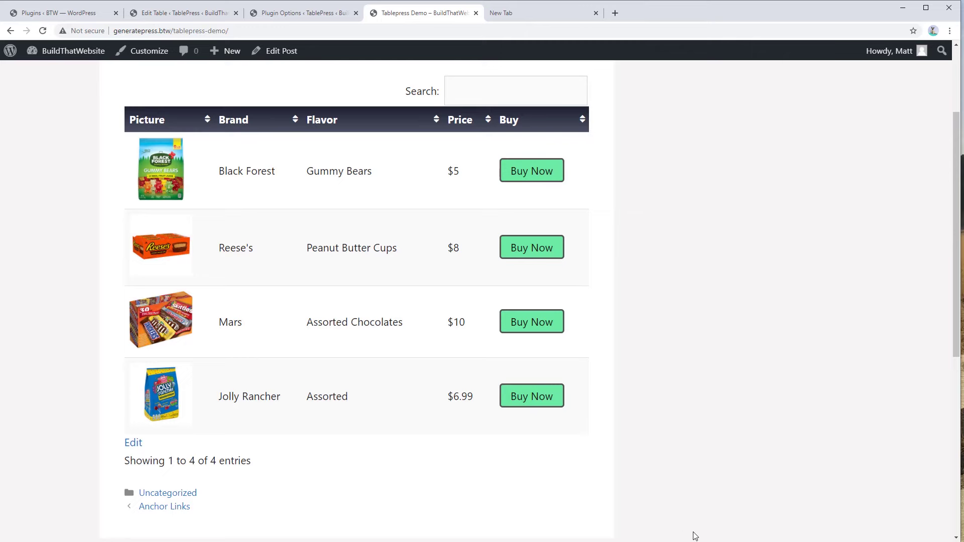
# Step: Narrow the browser window to check how the table adapts, restore its width, and reload the demo post
pyautogui.moveTo(959, 97); pyautogui.dragTo(384, 92)
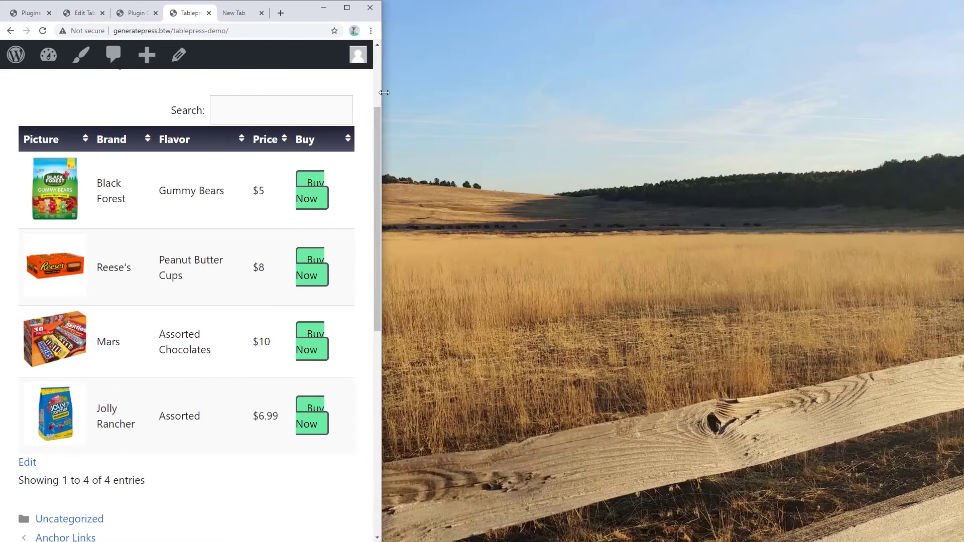
pyautogui.moveTo(386, 292); pyautogui.dragTo(961, 371)
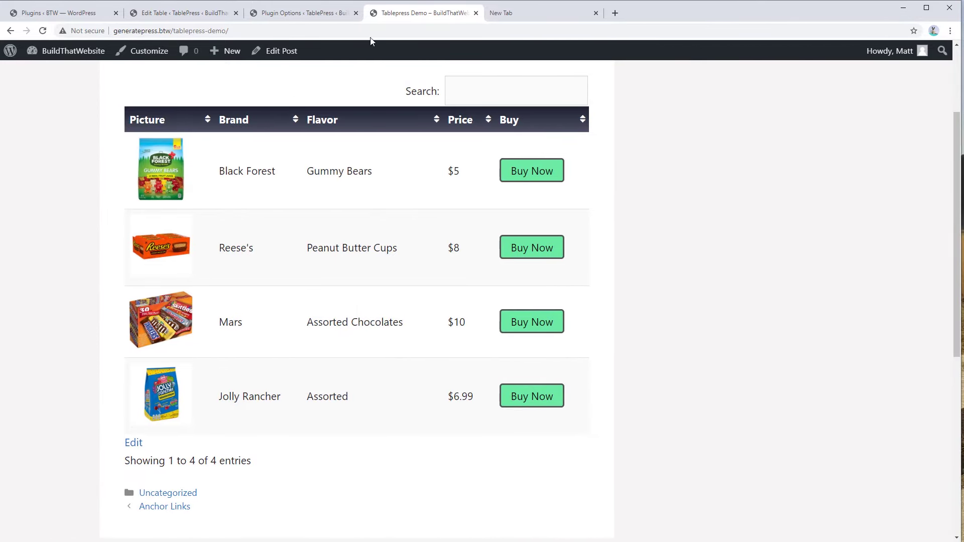
pyautogui.press('F5')
# Step: Enable horizontal scrolling in the table's DataTables features and save the table
pyautogui.click(169, 14)
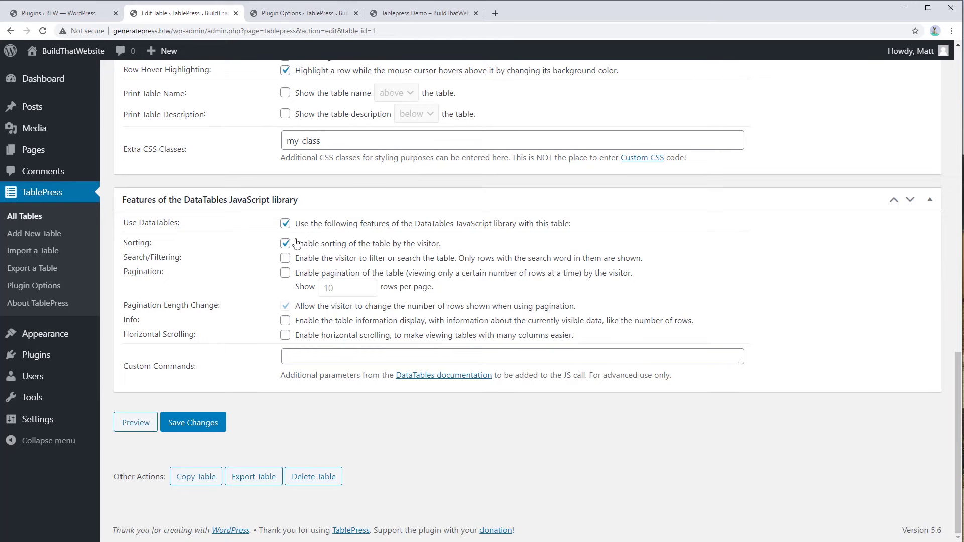
pyautogui.click(285, 336)
pyautogui.click(210, 428)
# Step: Reload the demo post and narrow the browser window to check the table's horizontal scrolling
pyautogui.click(402, 13)
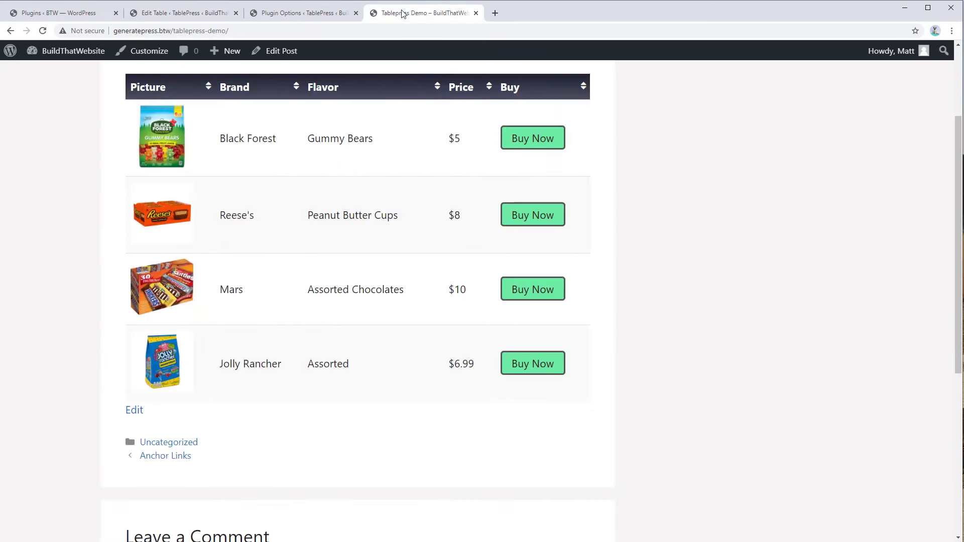
pyautogui.press('F5')
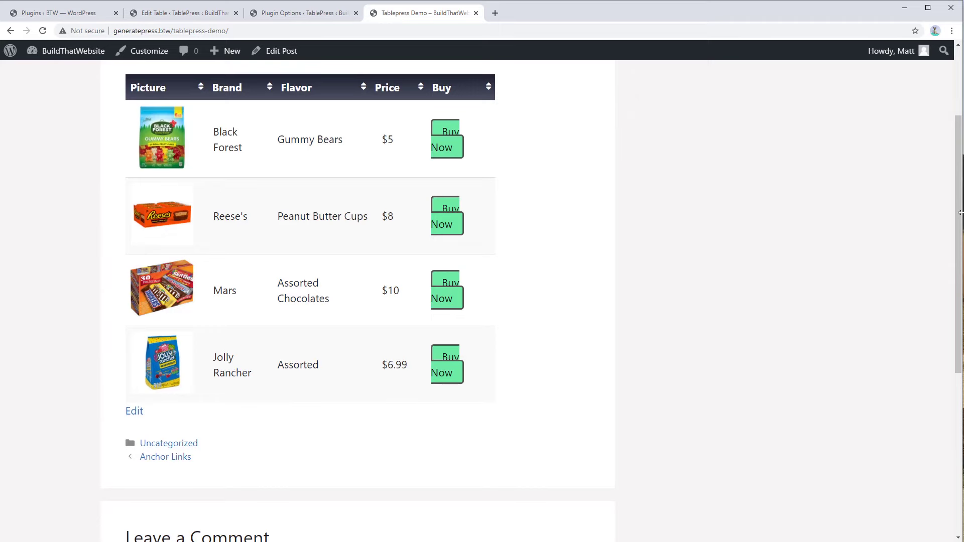
pyautogui.moveTo(960, 212); pyautogui.dragTo(355, 224)
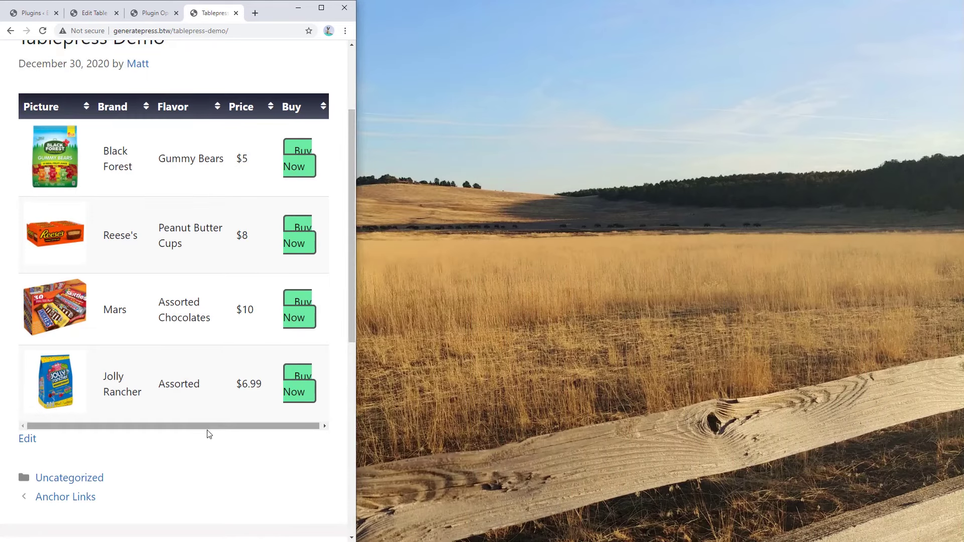
pyautogui.moveTo(357, 380); pyautogui.dragTo(251, 383)
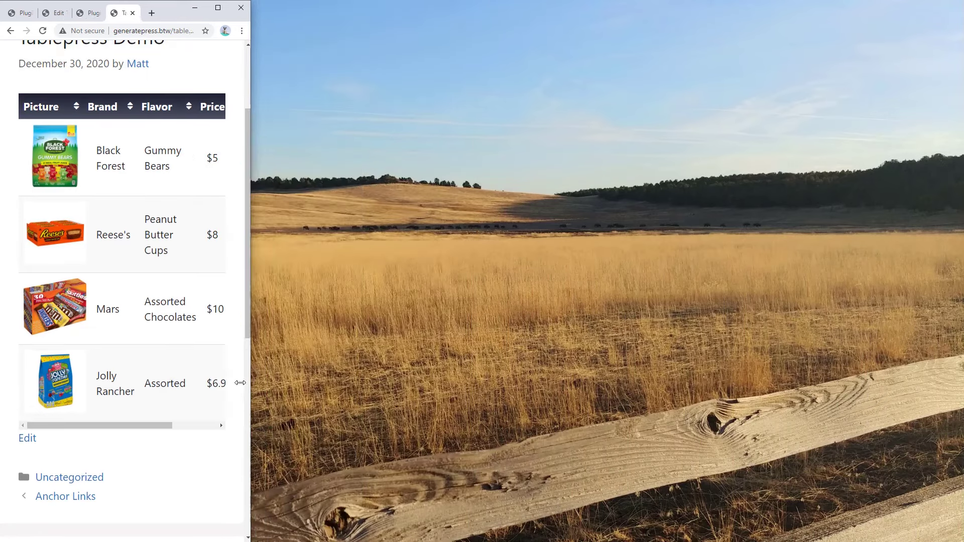
# Step: Scroll the candy table sideways in the narrowed browser window and restore the window's full width
pyautogui.moveTo(88, 426)
pyautogui.mouseDown()
pyautogui.moveTo(125, 416)
pyautogui.moveTo(68, 418)
pyautogui.moveTo(177, 414)
pyautogui.moveTo(101, 431)
pyautogui.mouseUp()
pyautogui.moveTo(248, 355); pyautogui.dragTo(959, 450)
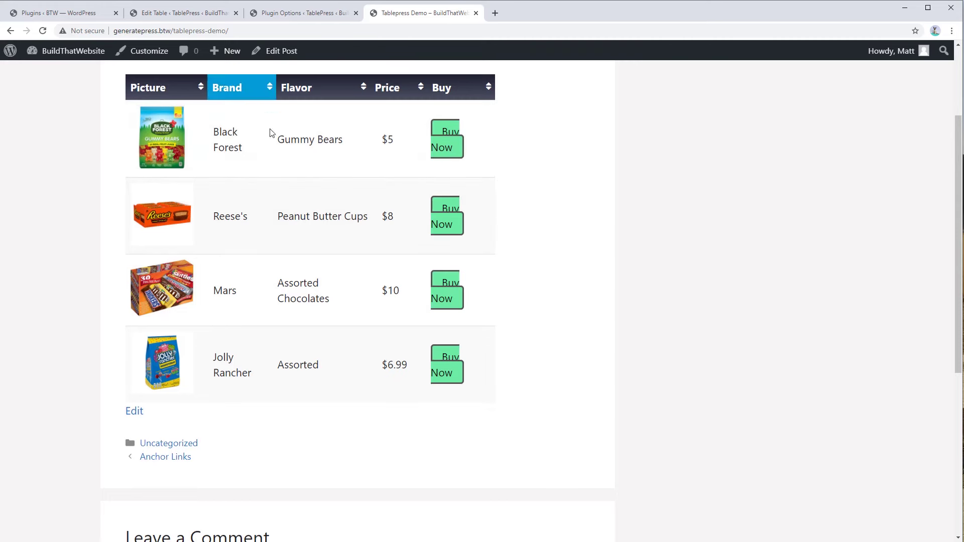
# Step: Add a Custom CSS rule giving .dataTables_wrapper .tablepress the declaration width: 100% !important, and save the plugin options
pyautogui.click(297, 15)
pyautogui.click(548, 249)
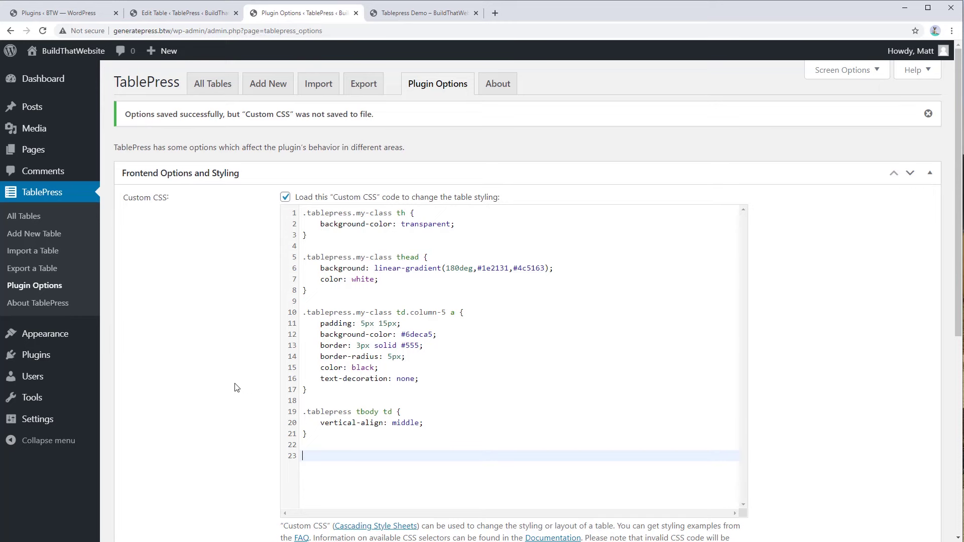
pyautogui.write('.dataTables_wrapper .tablepress { \twidth: 100% !important; }')
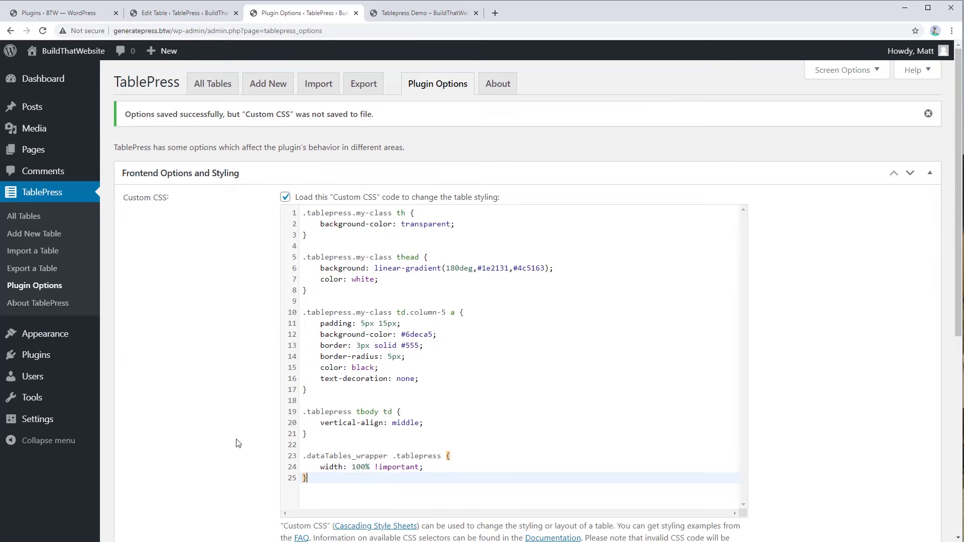
pyautogui.scroll(-4, 211, 466)
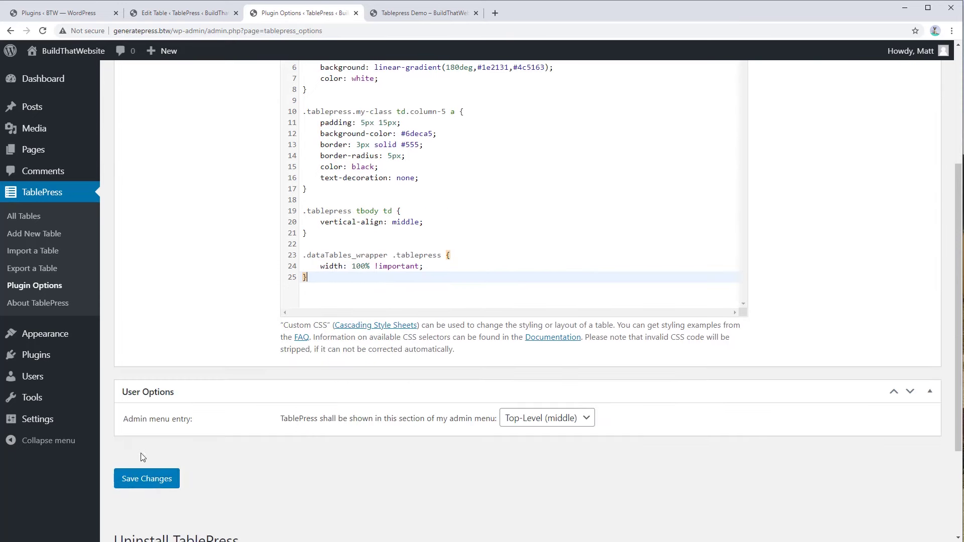
pyautogui.click(144, 478)
# Step: Reload the demo post to check the table's width, narrow the browser window slightly, and maximize it again
pyautogui.click(406, 13)
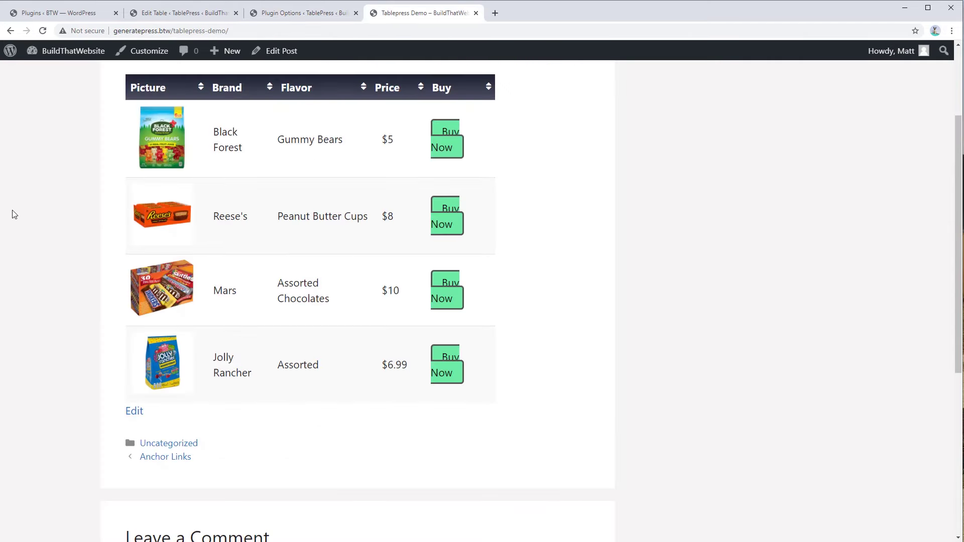
pyautogui.press('F5')
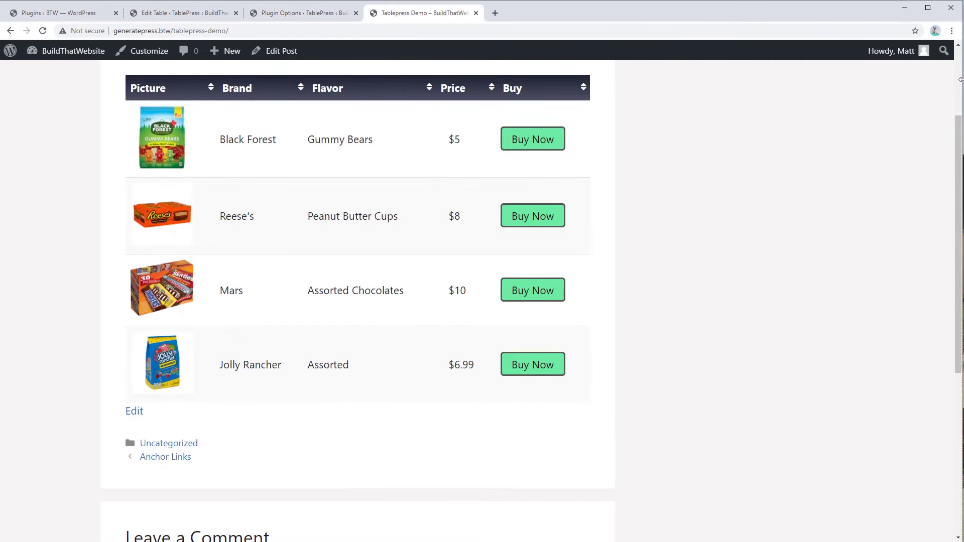
pyautogui.moveTo(960, 83); pyautogui.dragTo(846, 121)
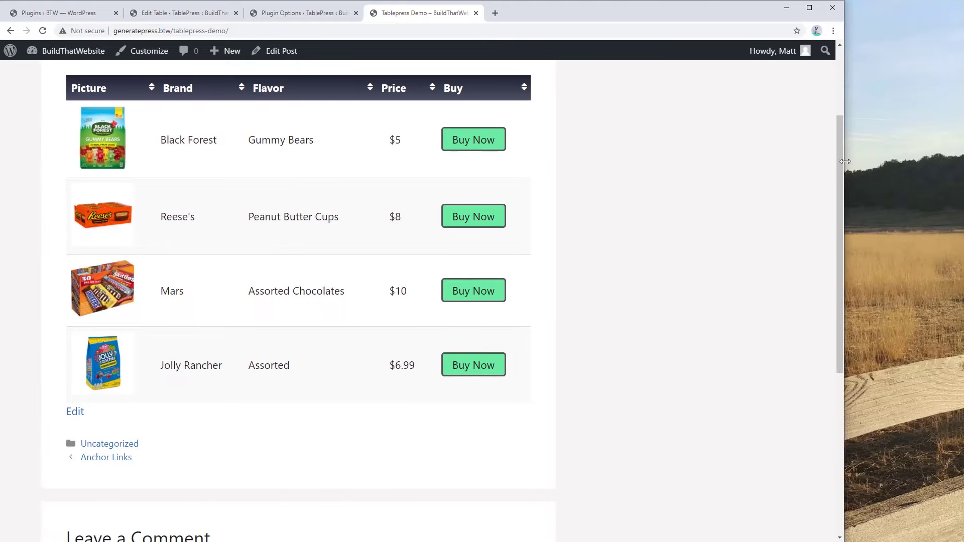
pyautogui.click(809, 7)
# Step: Add white-space: nowrap; to the .tablepress.my-class td.column-5 a rule in the plugin's Custom CSS and save the options
pyautogui.click(296, 15)
pyautogui.click(399, 246)
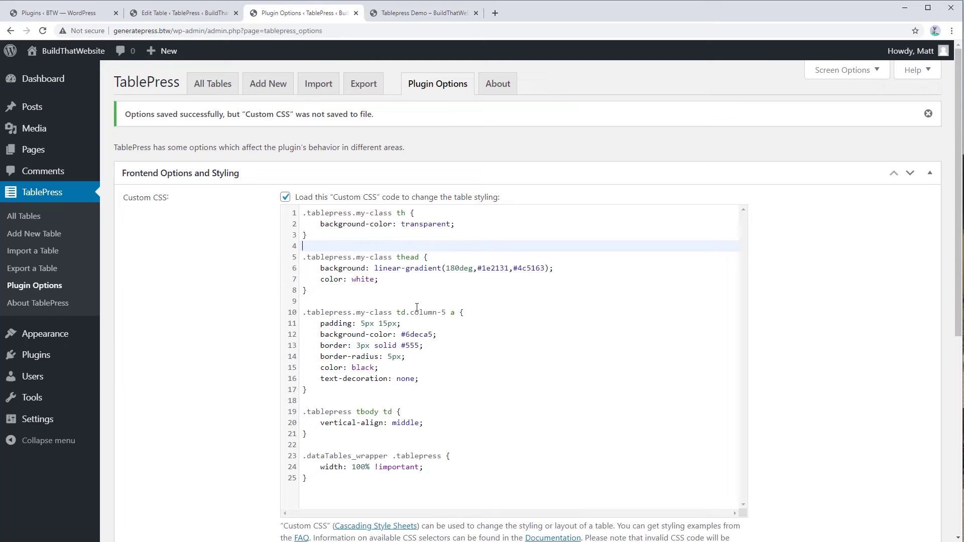
pyautogui.click(429, 381)
pyautogui.press('Return')
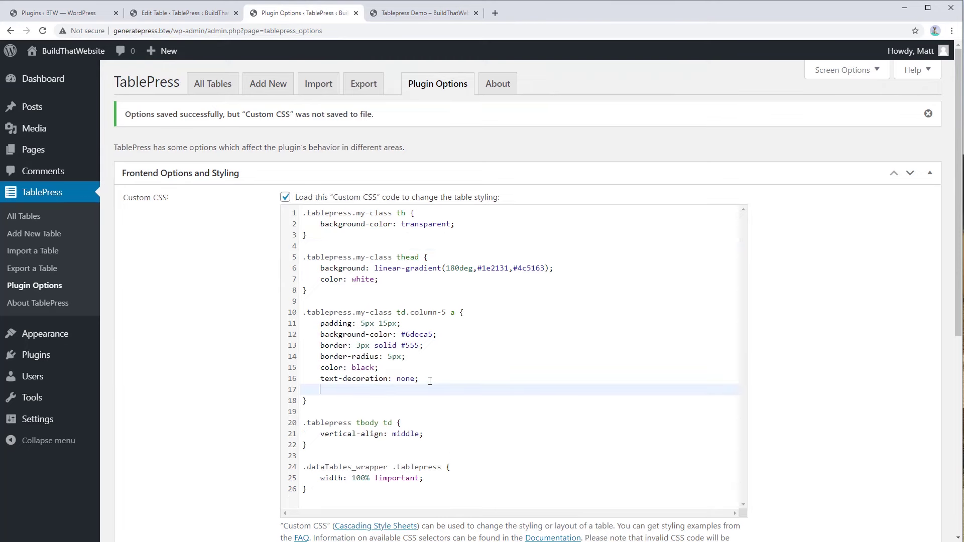
pyautogui.write('white-space: nowrap')
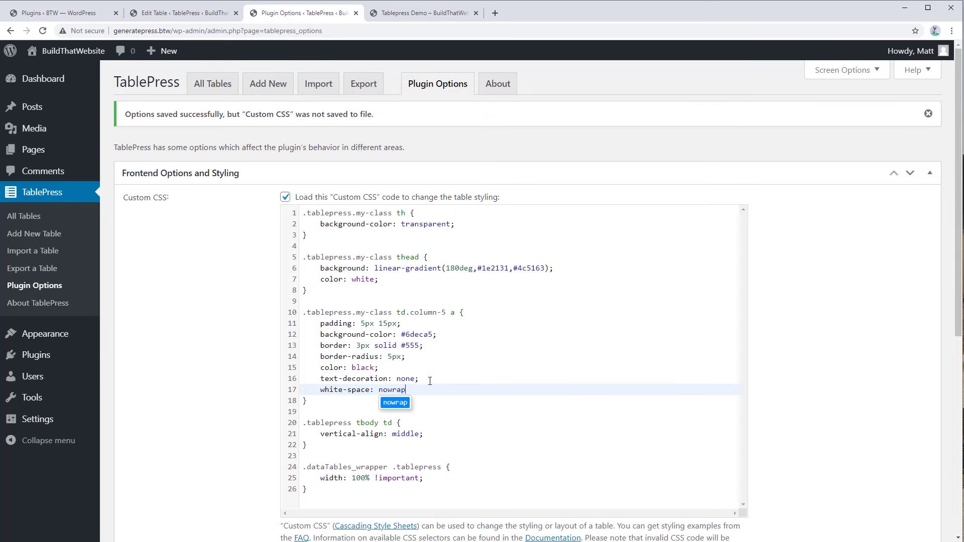
pyautogui.write(';')
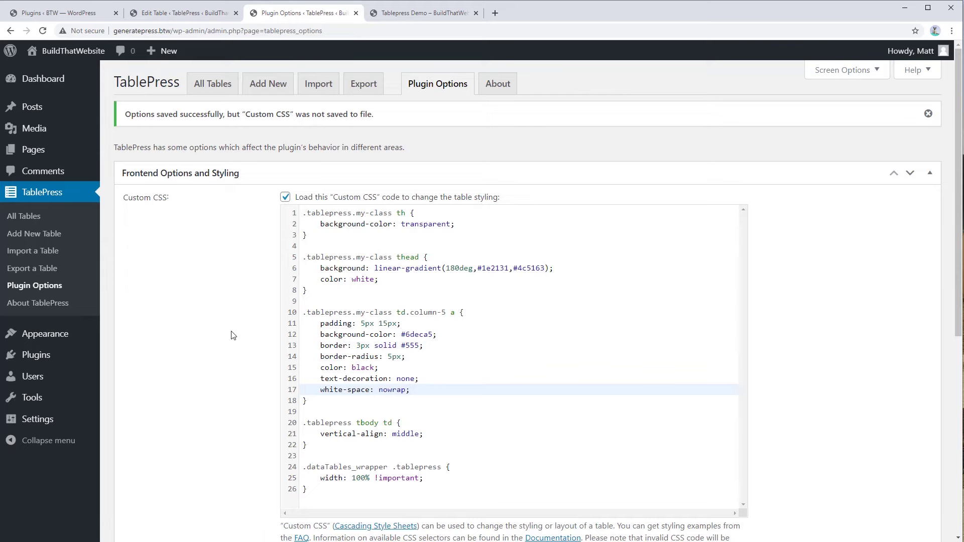
pyautogui.scroll(-2, 296, 465)
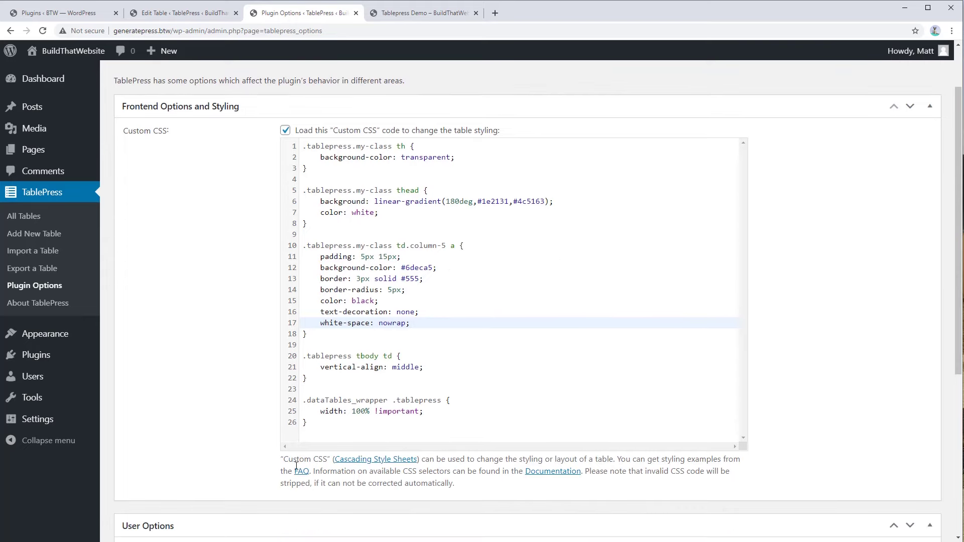
pyautogui.scroll(-5, 650, 340)
pyautogui.click(146, 334)
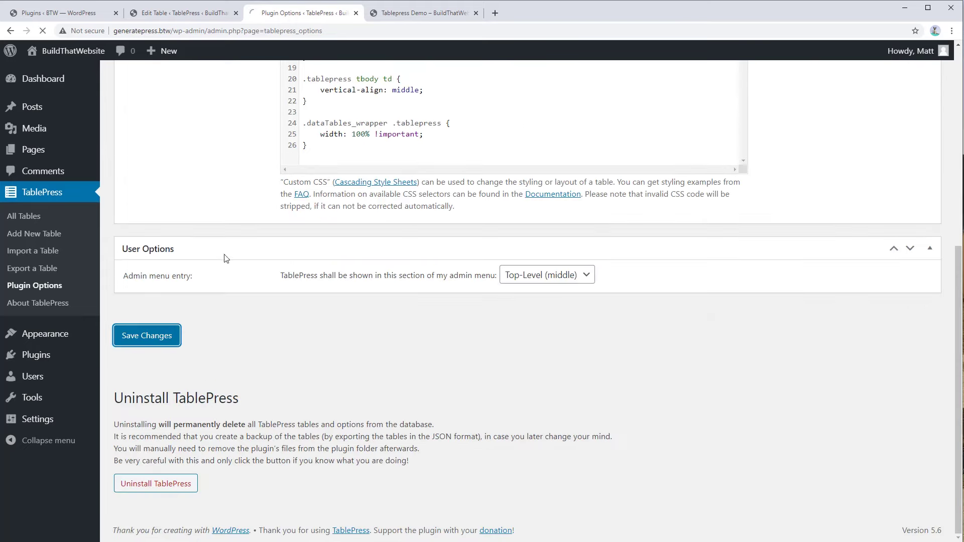
pyautogui.click(431, 248)
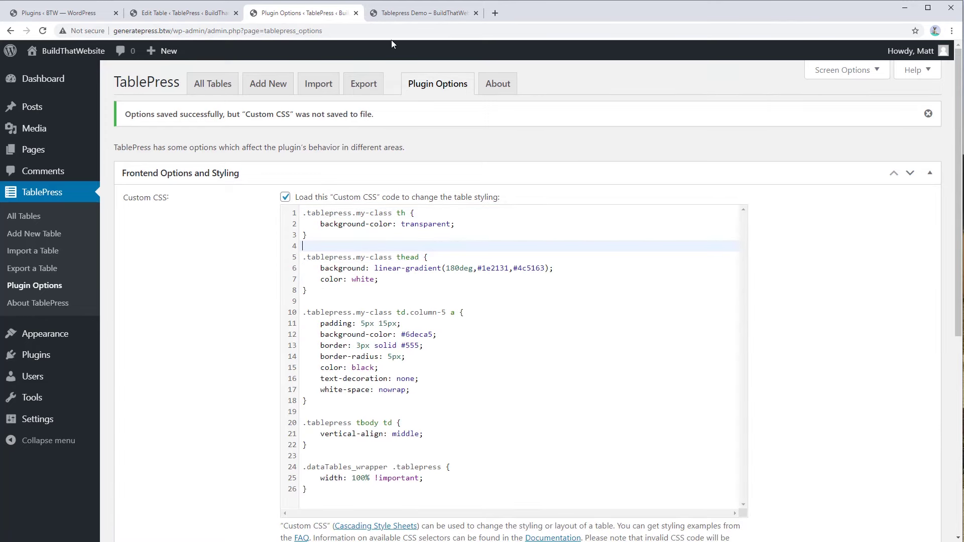
# Step: Narrow the browser window on the demo post, check the Buy Now buttons and sideways scrolling, and maximize the window
pyautogui.click(396, 13)
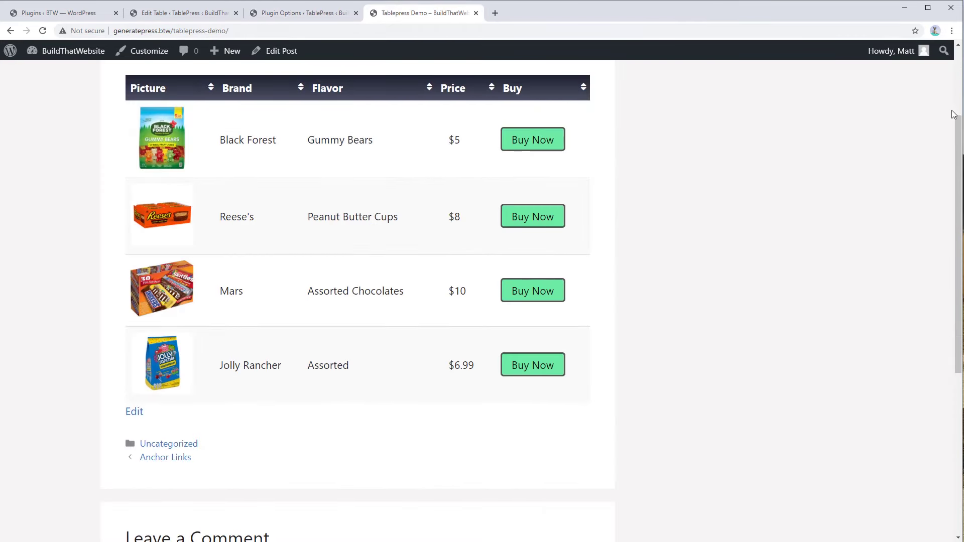
pyautogui.moveTo(960, 110); pyautogui.dragTo(304, 85)
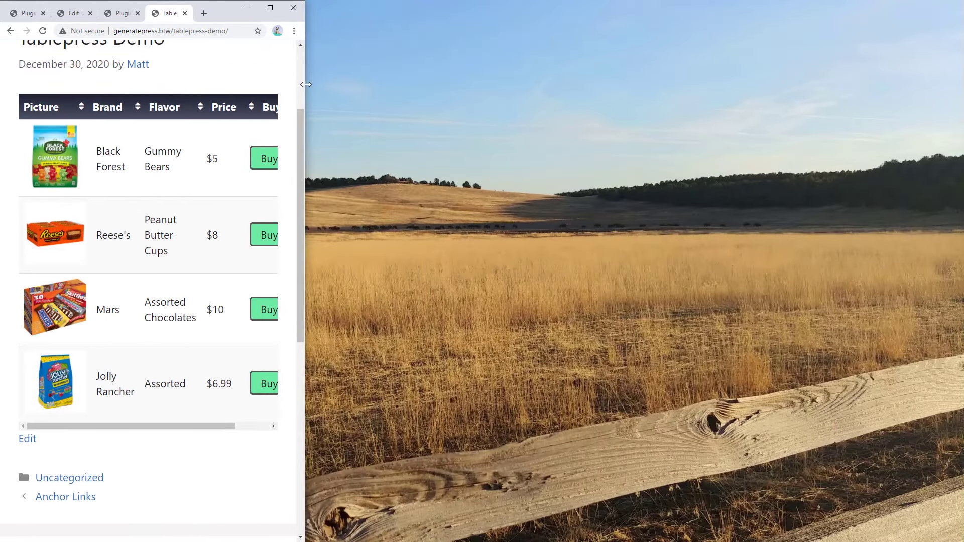
pyautogui.moveTo(170, 432); pyautogui.dragTo(143, 441)
pyautogui.click(270, 8)
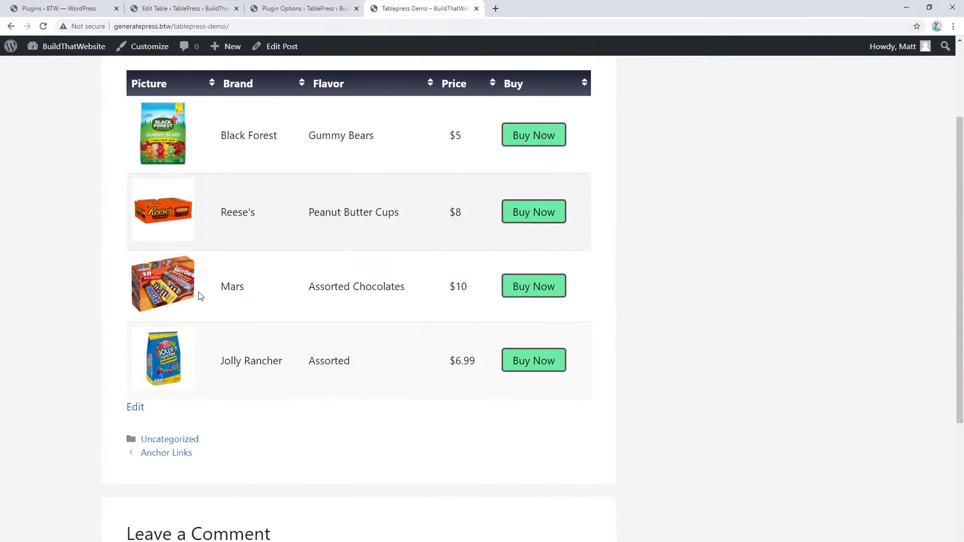
# Step: Inspect the demo post in the developer tools' responsive device view and examine how the table scrolls at mobile width
pyautogui.rightClick(416, 283)
pyautogui.click(446, 397)
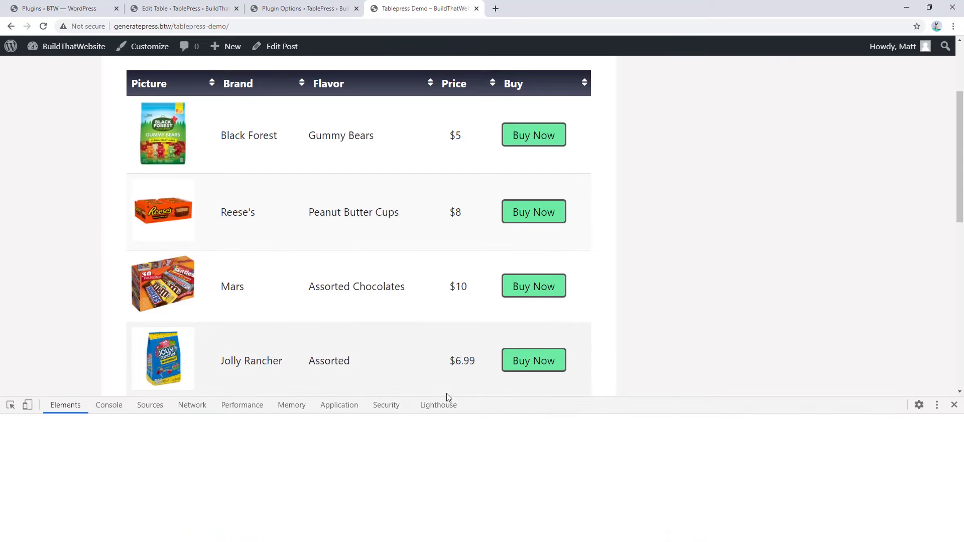
pyautogui.click(28, 405)
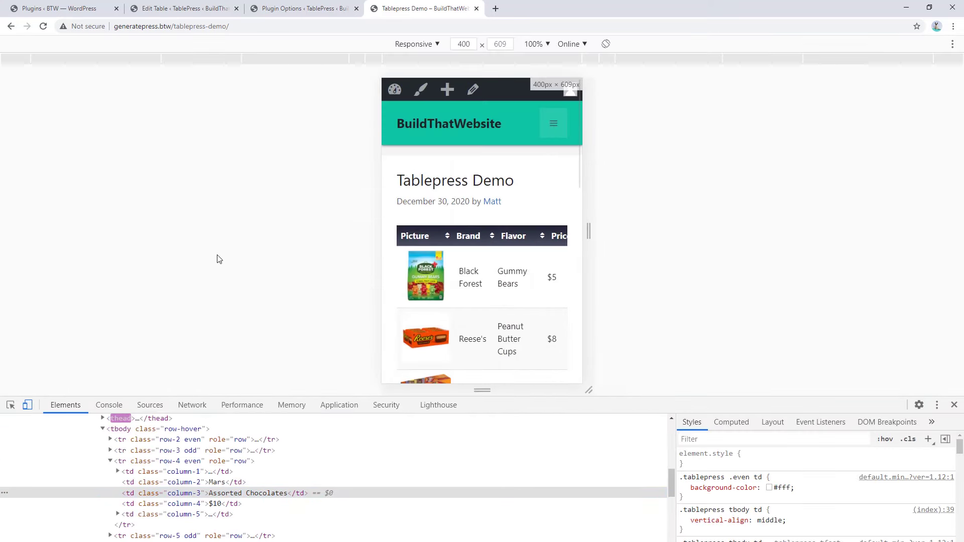
pyautogui.scroll(-2, 486, 181)
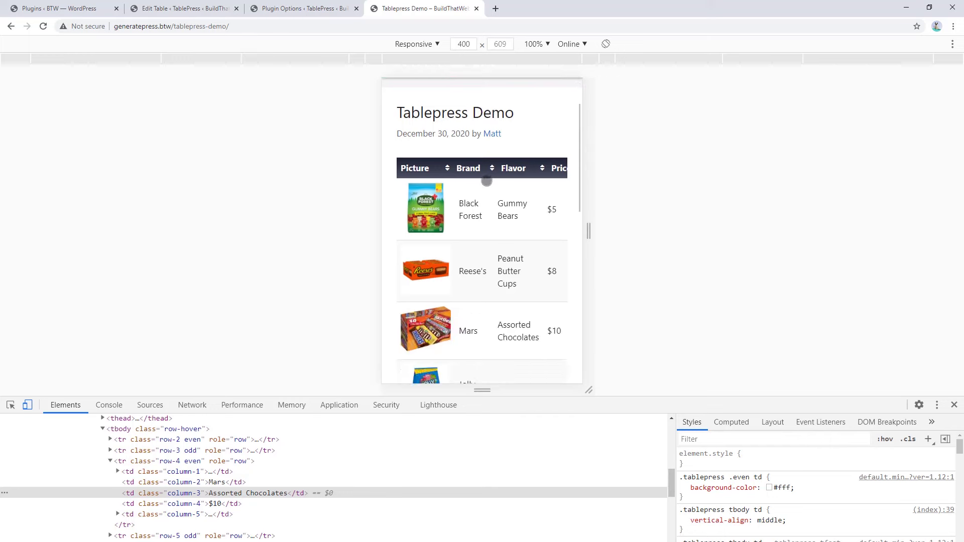
pyautogui.scroll(-3, 486, 181)
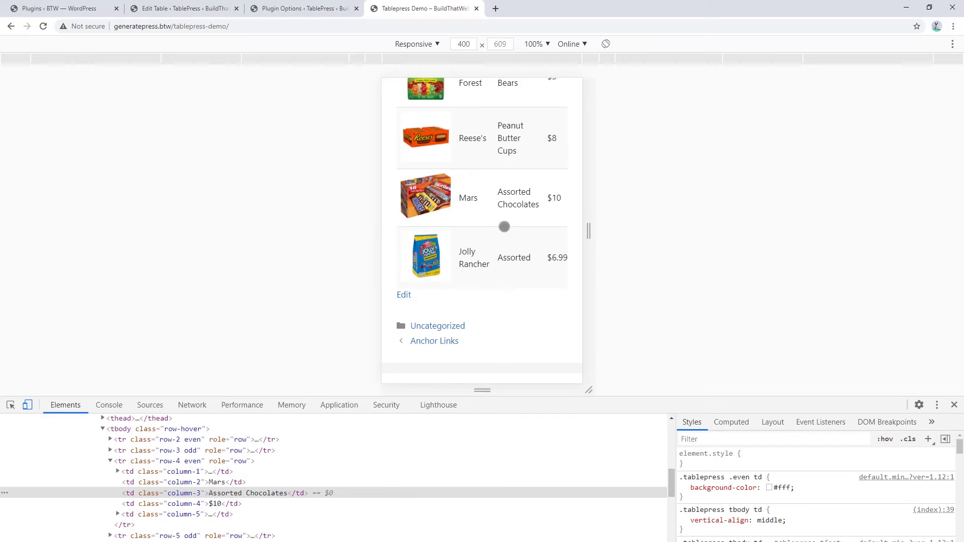
pyautogui.scroll(-1, 504, 227)
pyautogui.scroll(5, 504, 225)
pyautogui.scroll(-4, 503, 237)
pyautogui.moveTo(543, 220); pyautogui.dragTo(504, 220)
pyautogui.scroll(5, 502, 211)
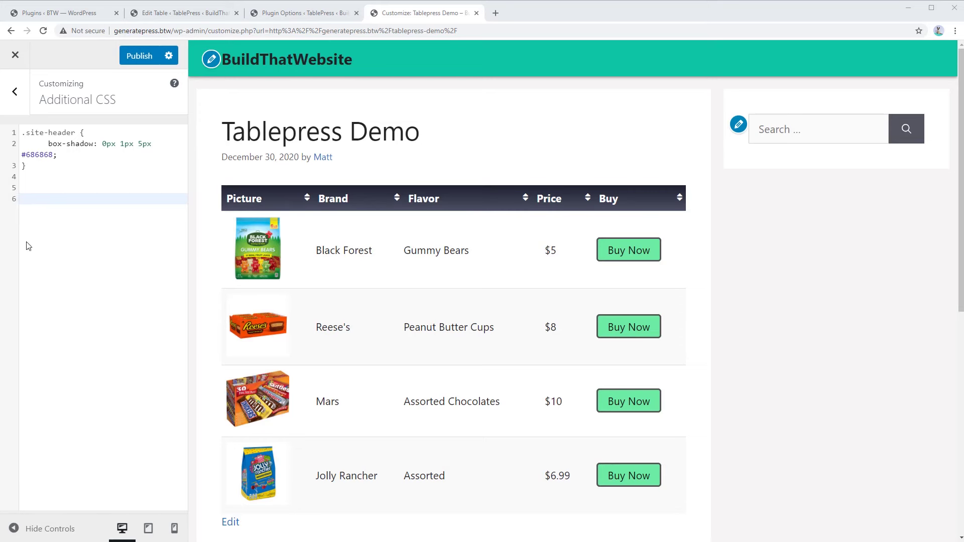
# Step: Start a media query block for screens with max-width: 700px below the .site-header rule in the Customizer's Additional CSS
pyautogui.click(28, 201)
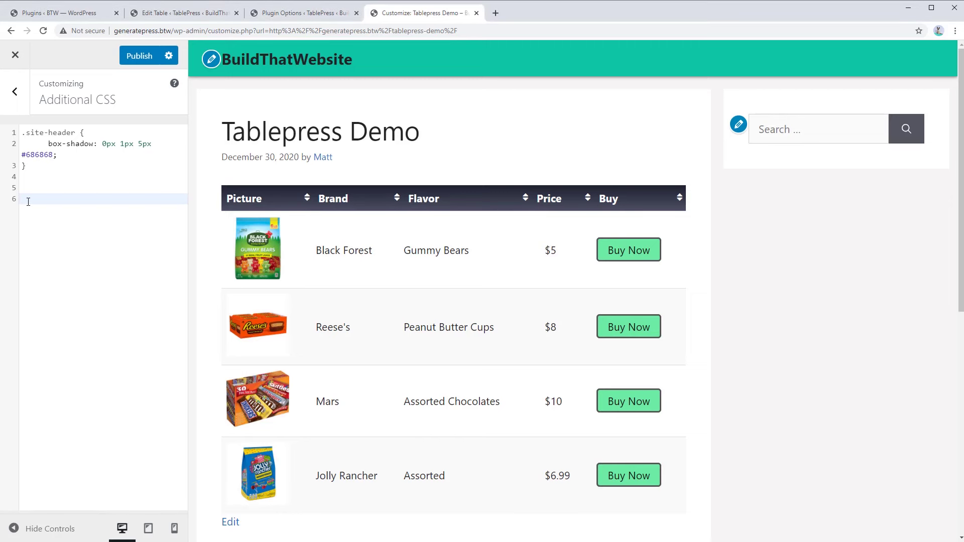
pyautogui.write('@media screen and (max-width')
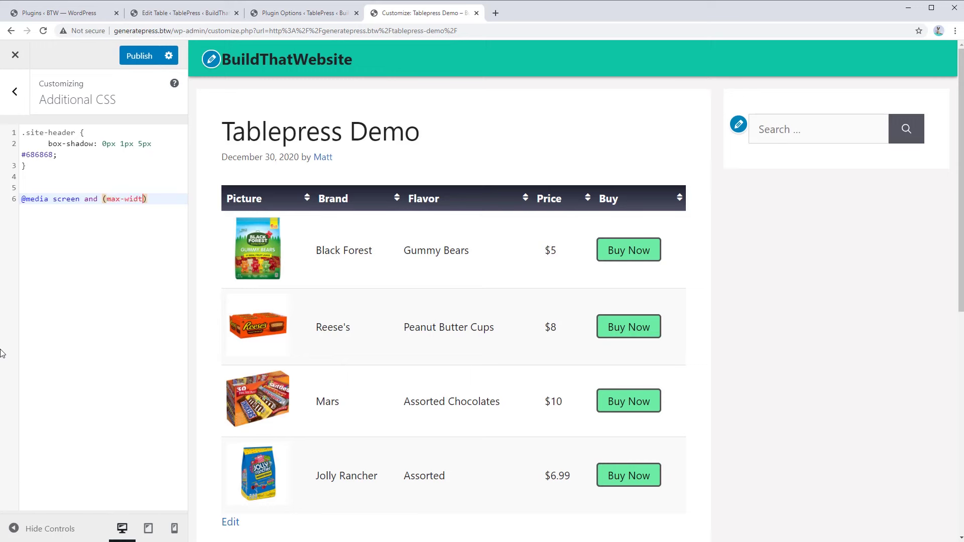
pyautogui.write(': 700px)')
pyautogui.write(' {')
pyautogui.press('Return')
pyautogui.press('Return')
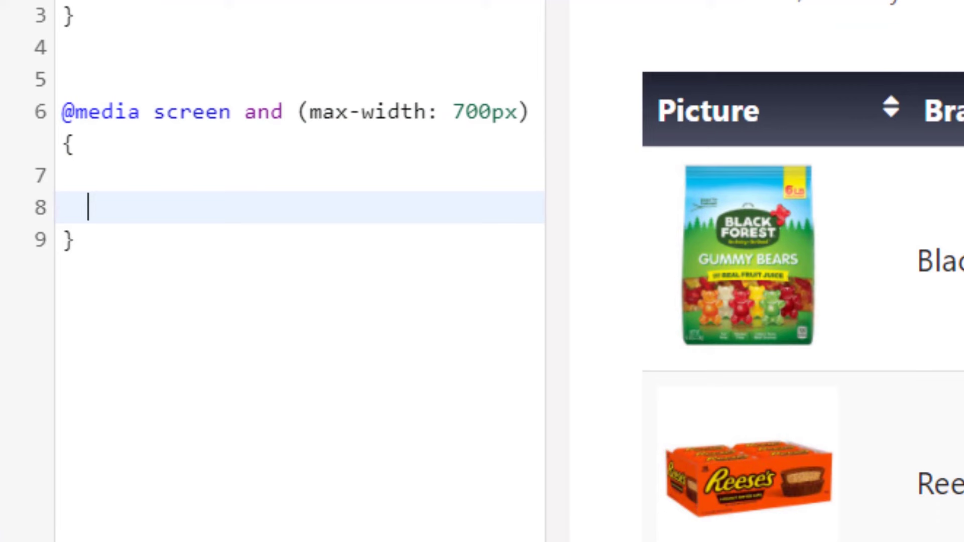